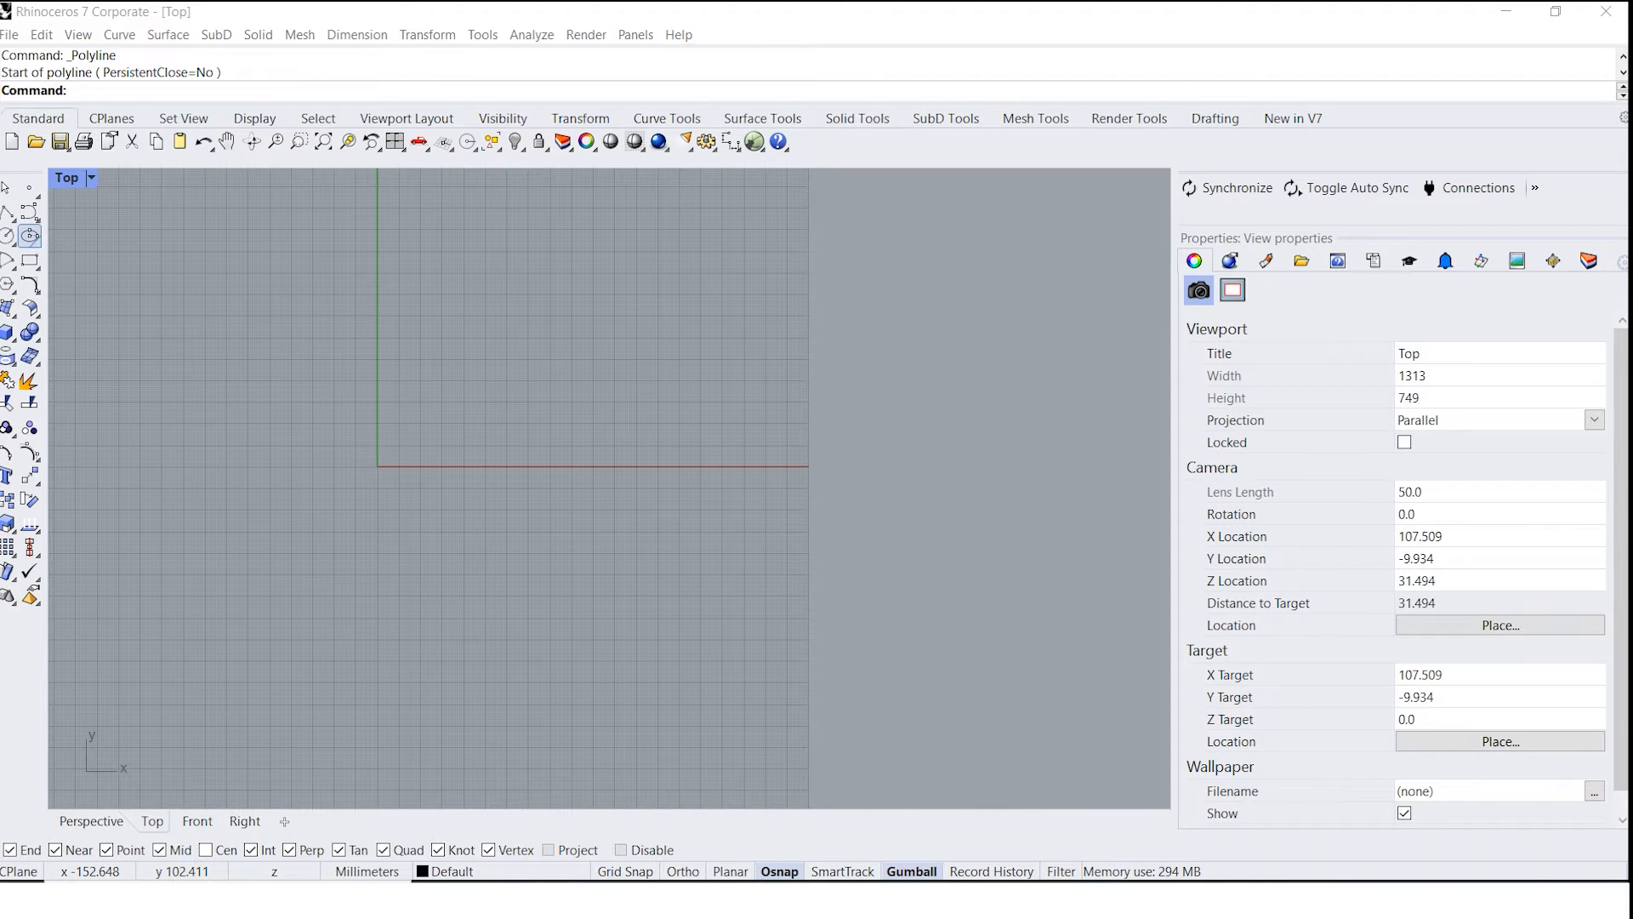
{"action": "left_click", "coordinate": [12, 217]}
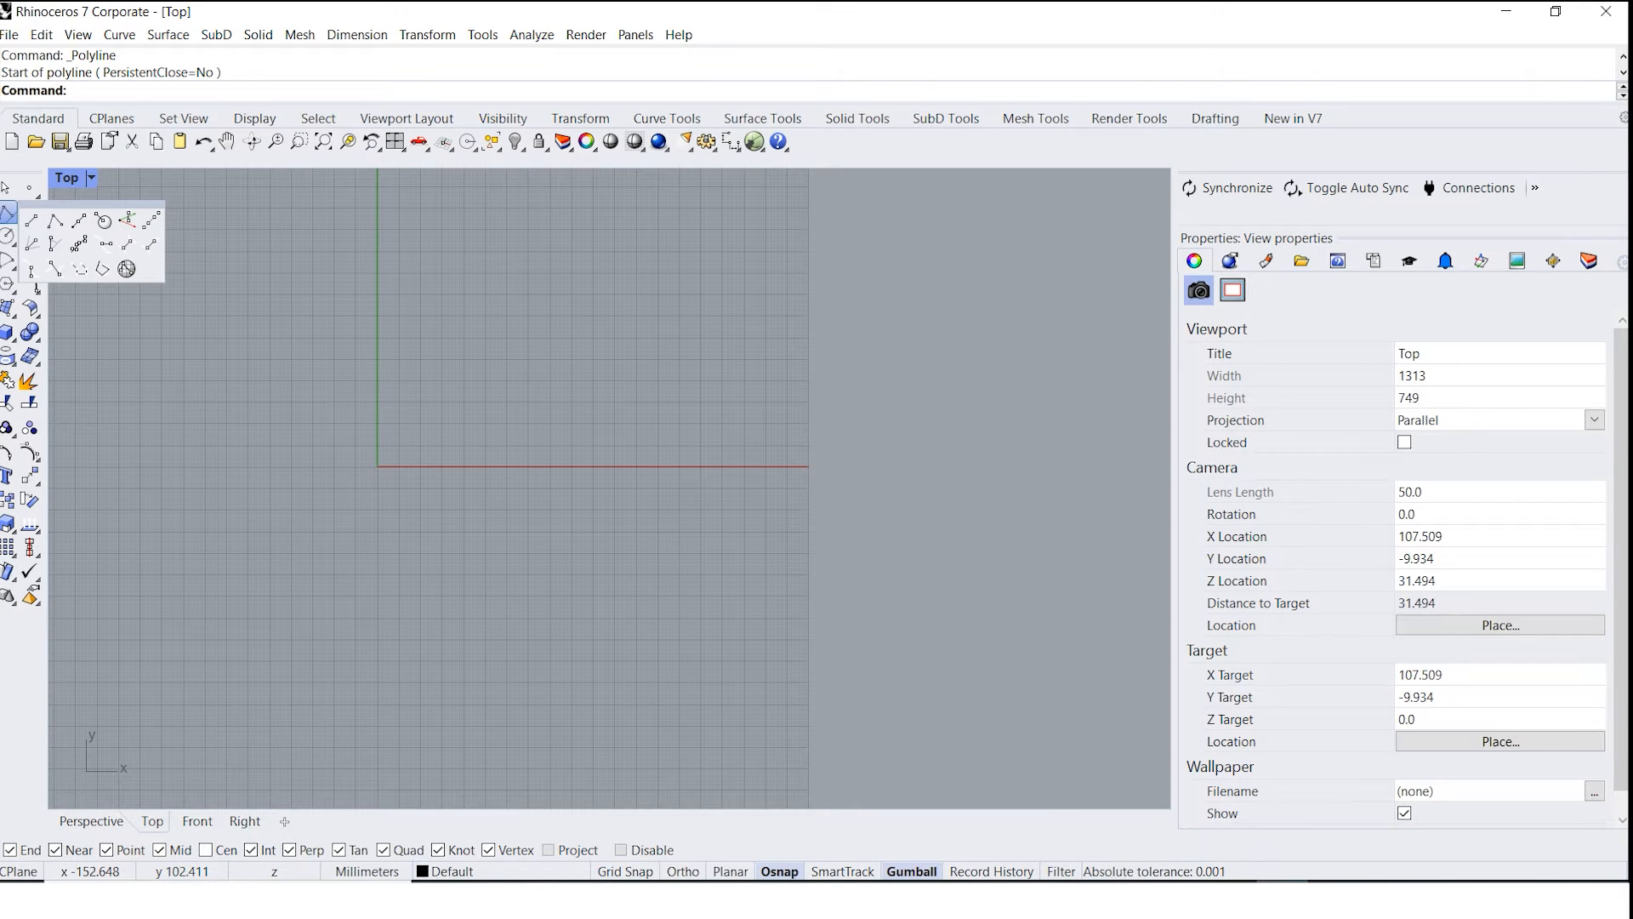
{"action": "left_click", "coordinate": [257, 34]}
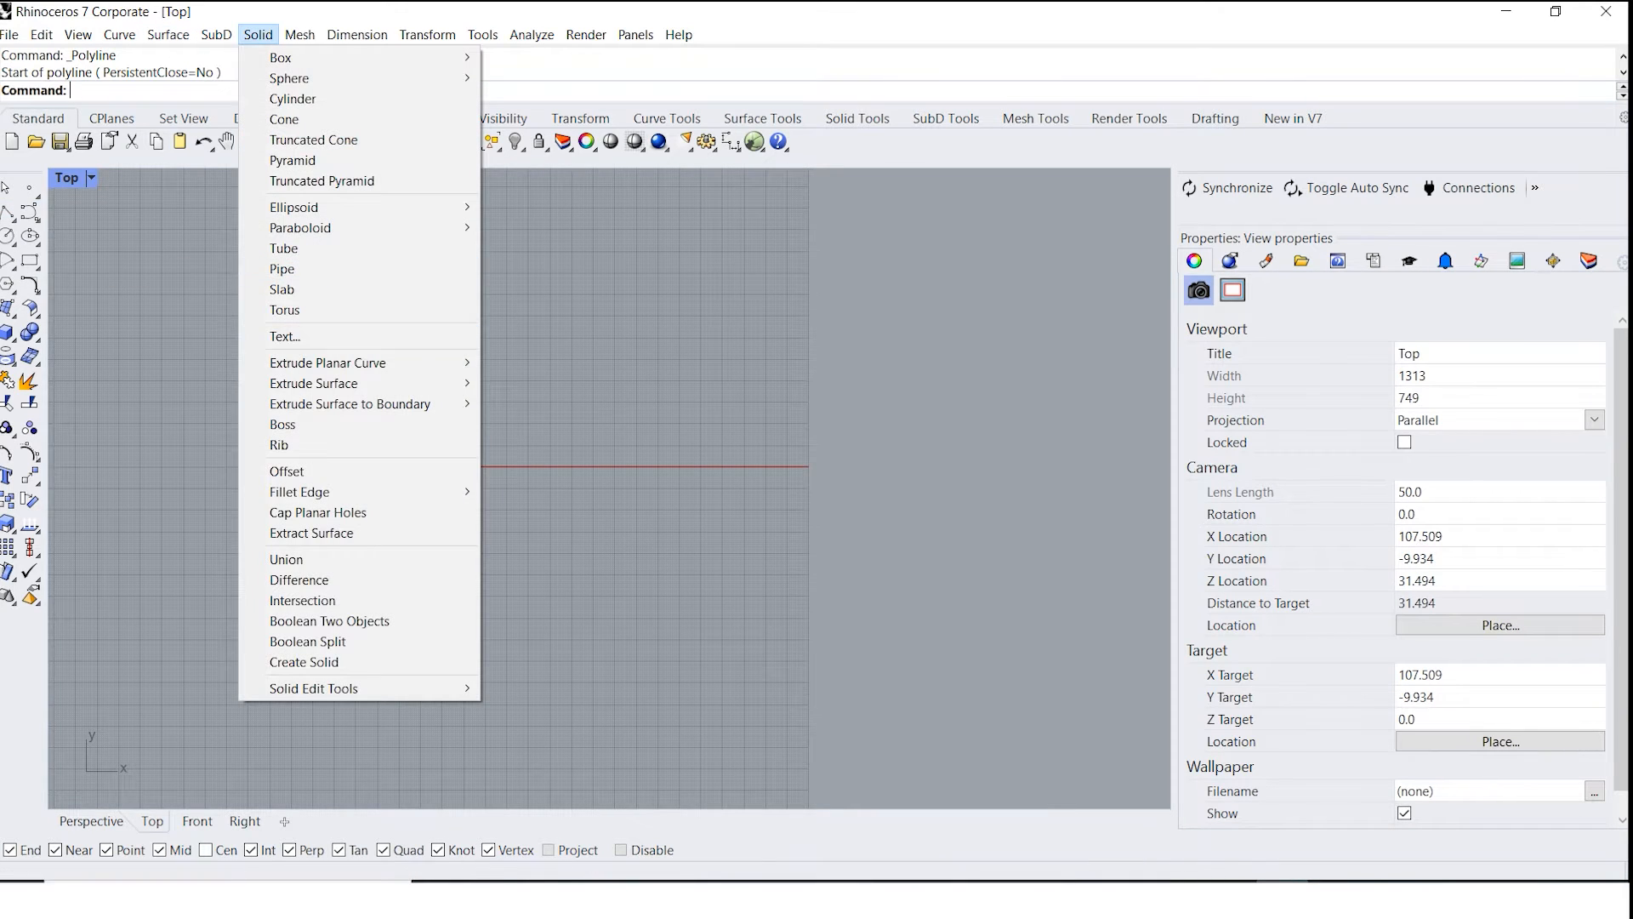
{"action": "mouse_move", "coordinate": [357, 362]}
{"action": "key", "text": "Escape"}
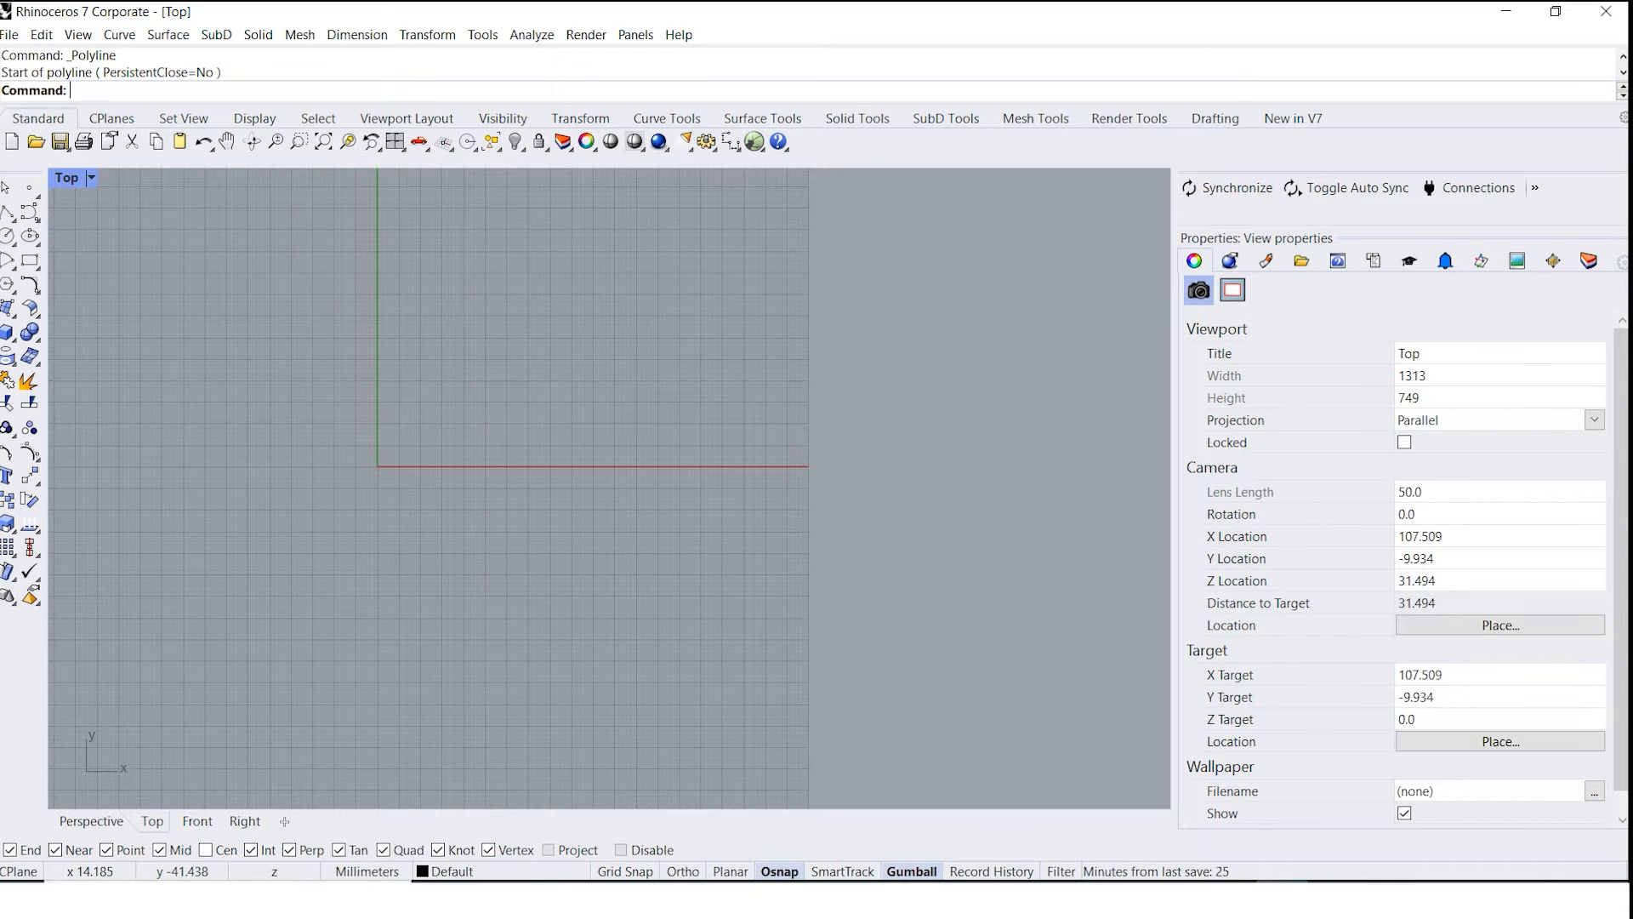
With grid snap on, draw a single 10 mm line from the origin straight up along the Y axis.
{"action": "right_click_drag", "start_coordinate": [407, 556], "coordinate": [673, 589]}
{"action": "scroll", "coordinate": [646, 528], "scroll_direction": "up", "scroll_amount": 6}
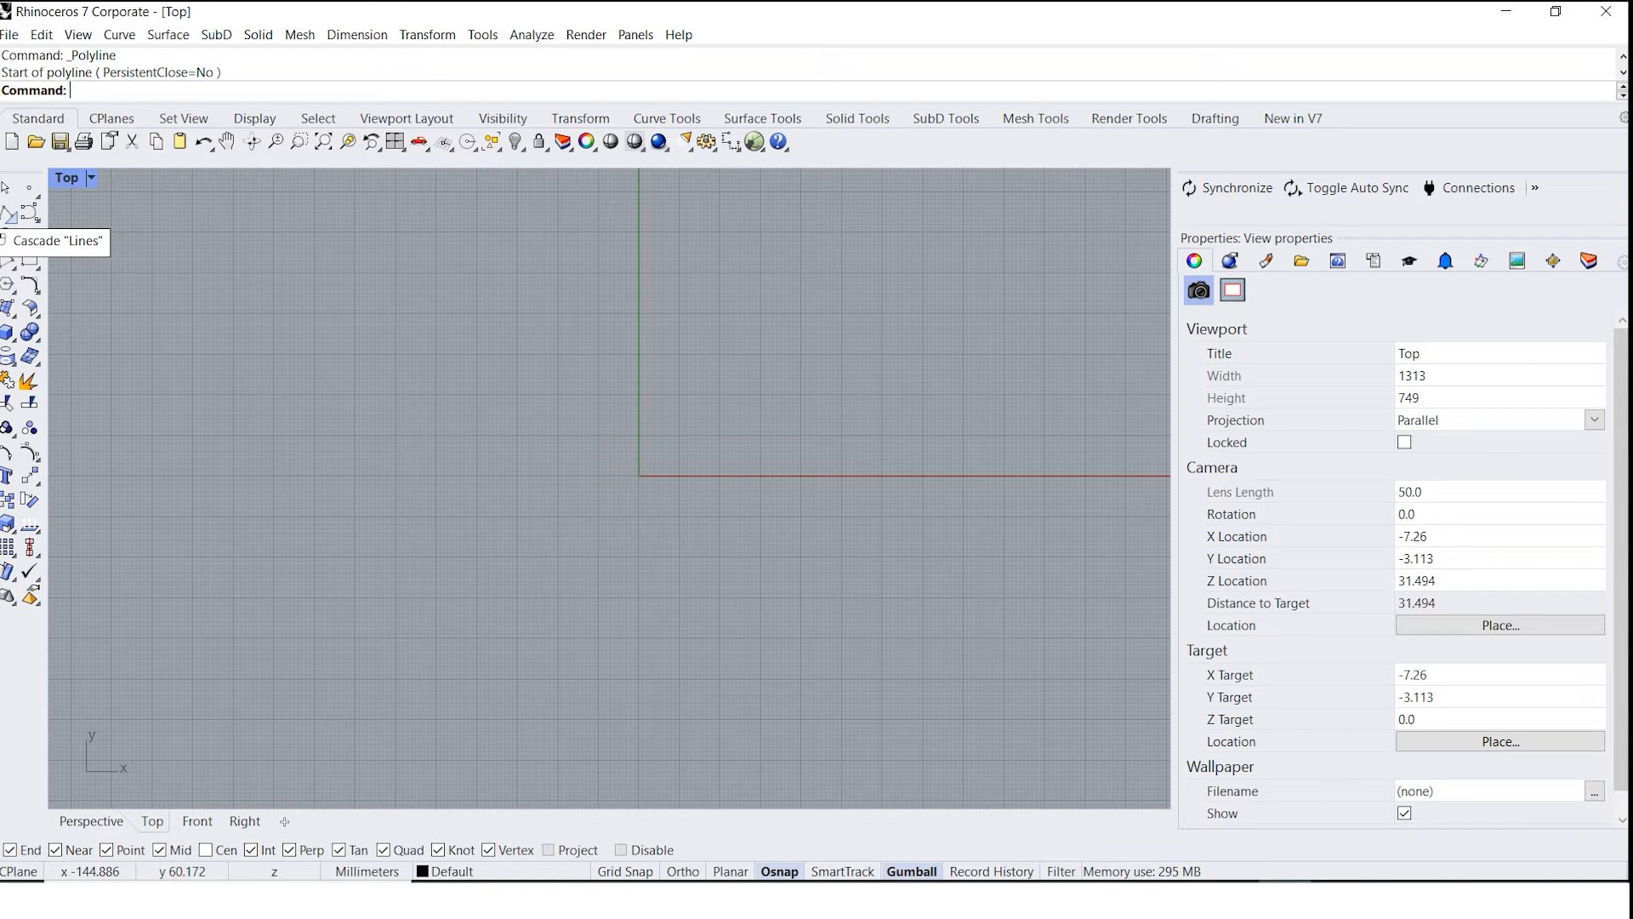
{"action": "left_click", "coordinate": [12, 217]}
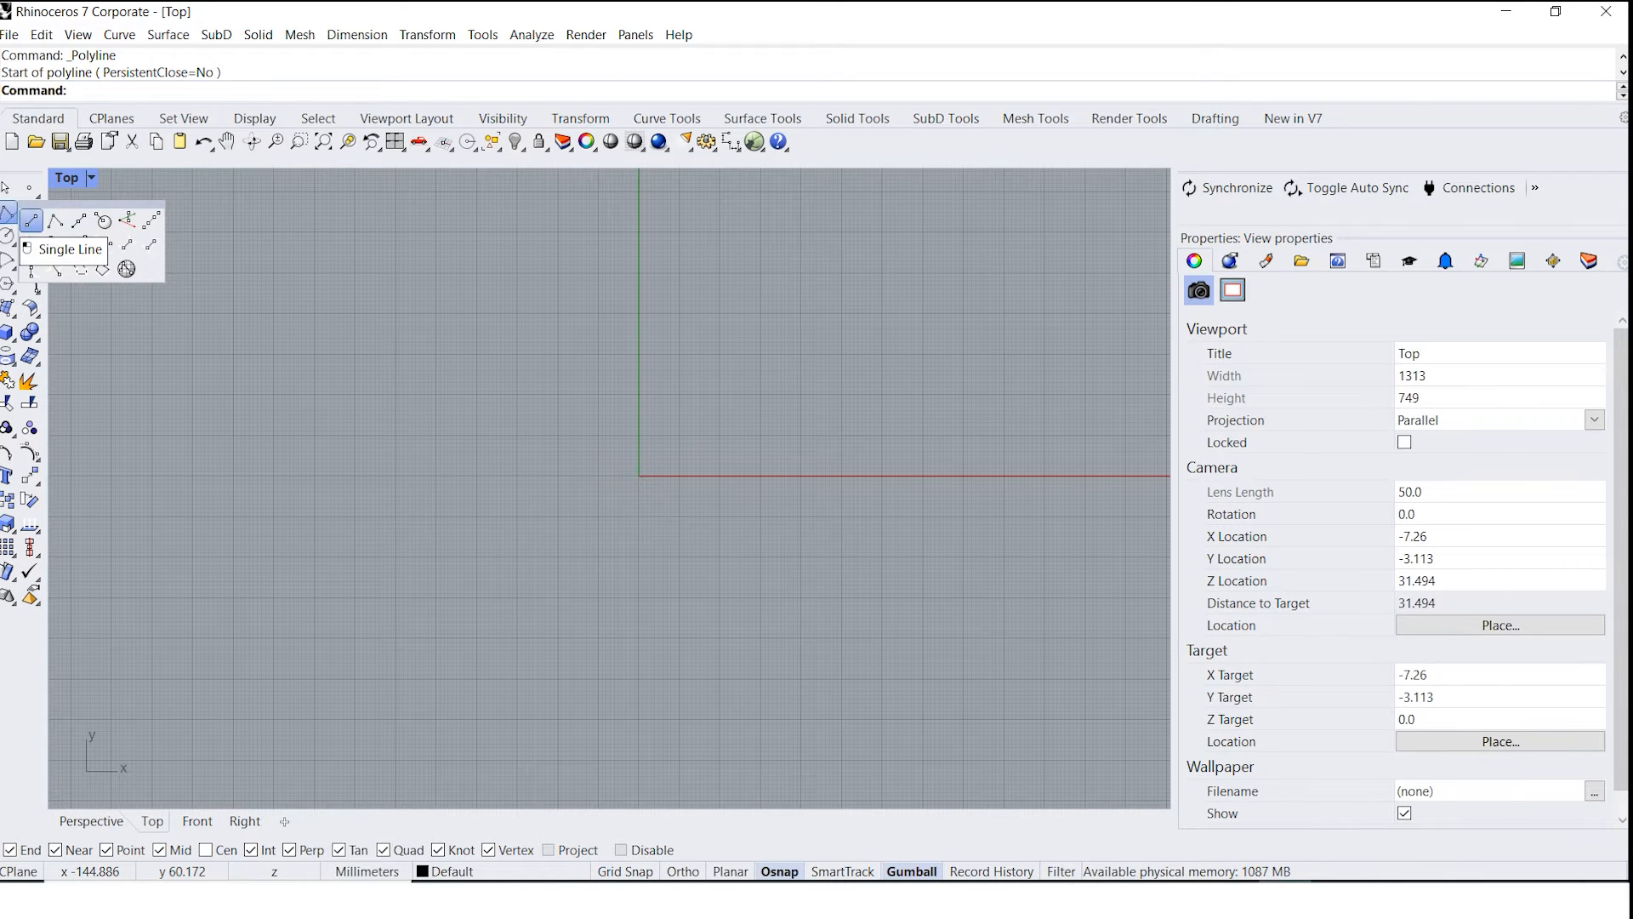
{"action": "left_click", "coordinate": [32, 222]}
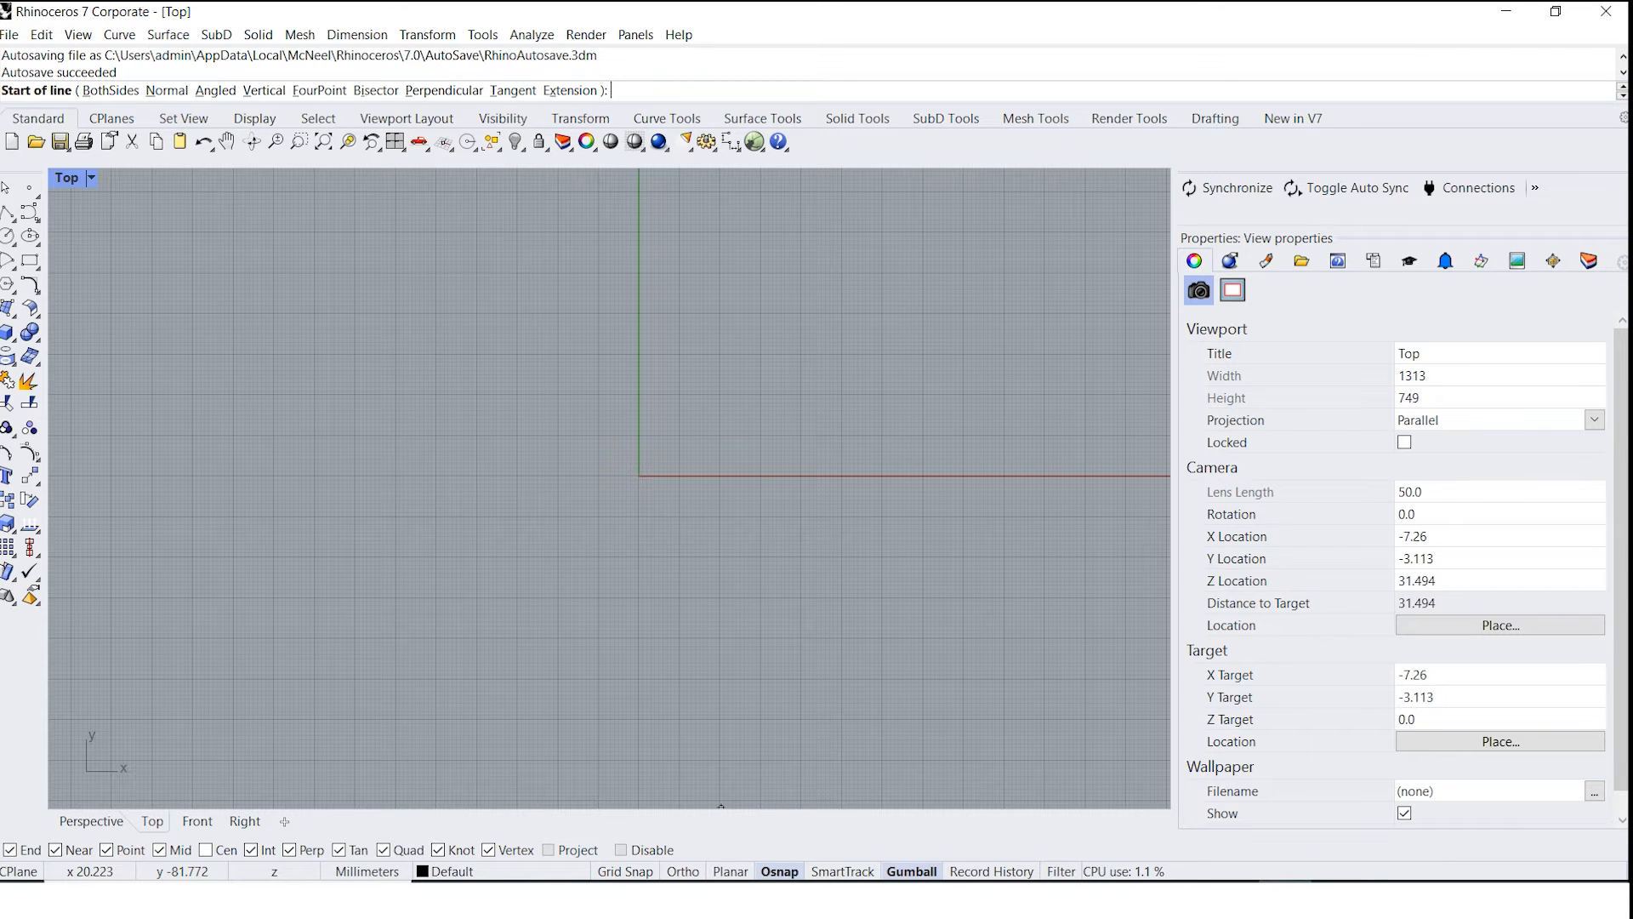
{"action": "key", "text": "F9"}
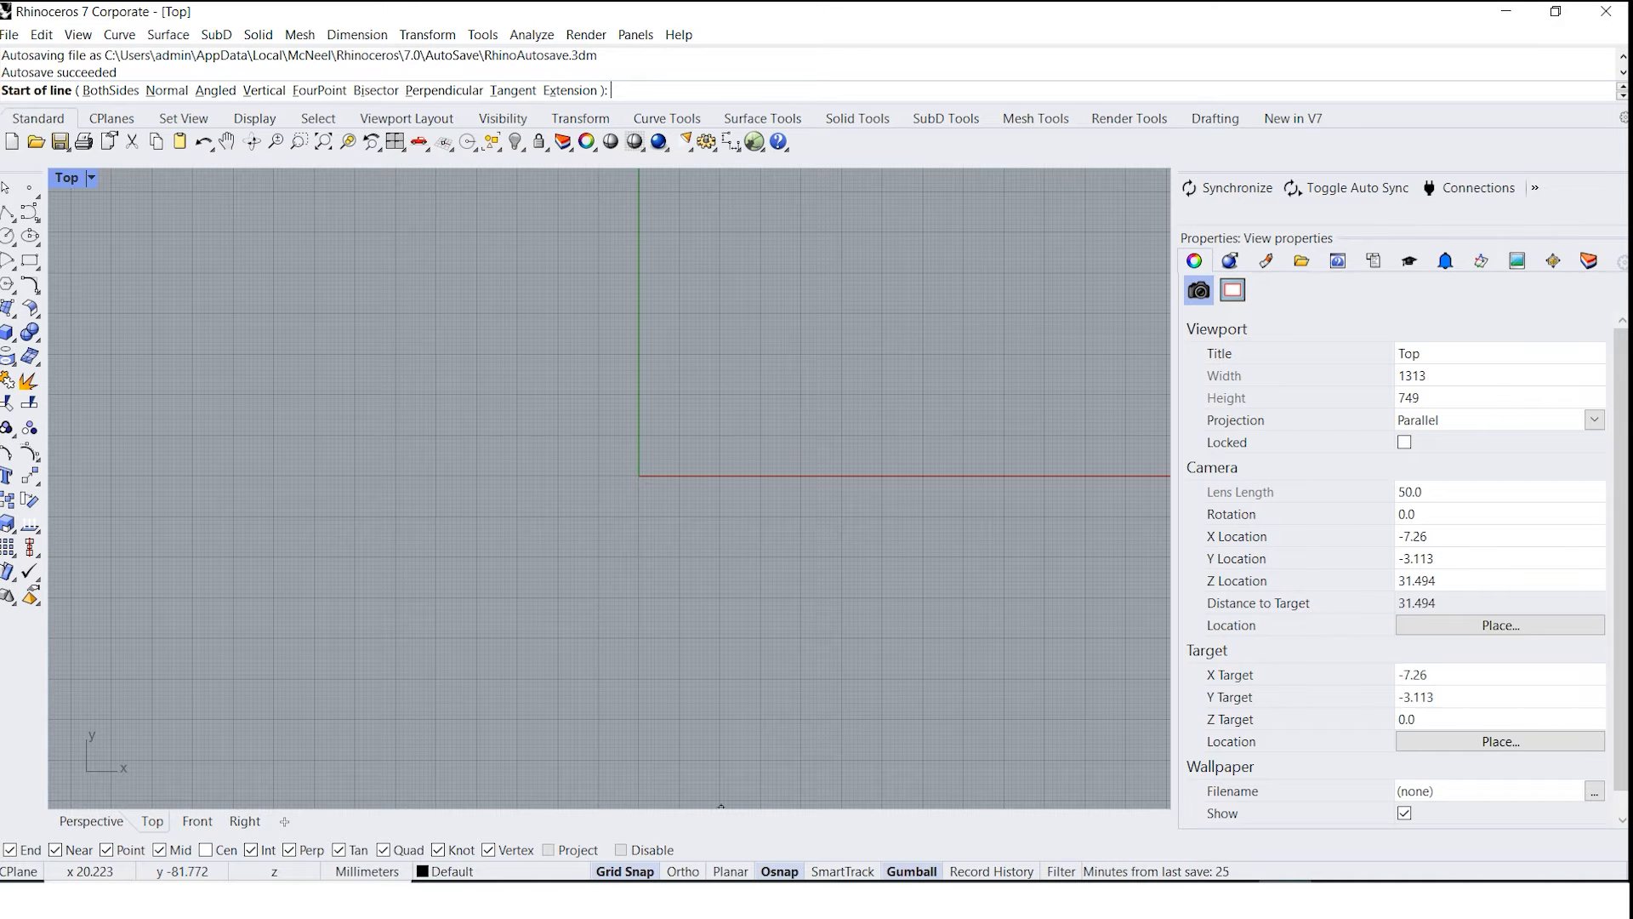
{"action": "scroll", "coordinate": [629, 468], "scroll_direction": "up", "scroll_amount": 5}
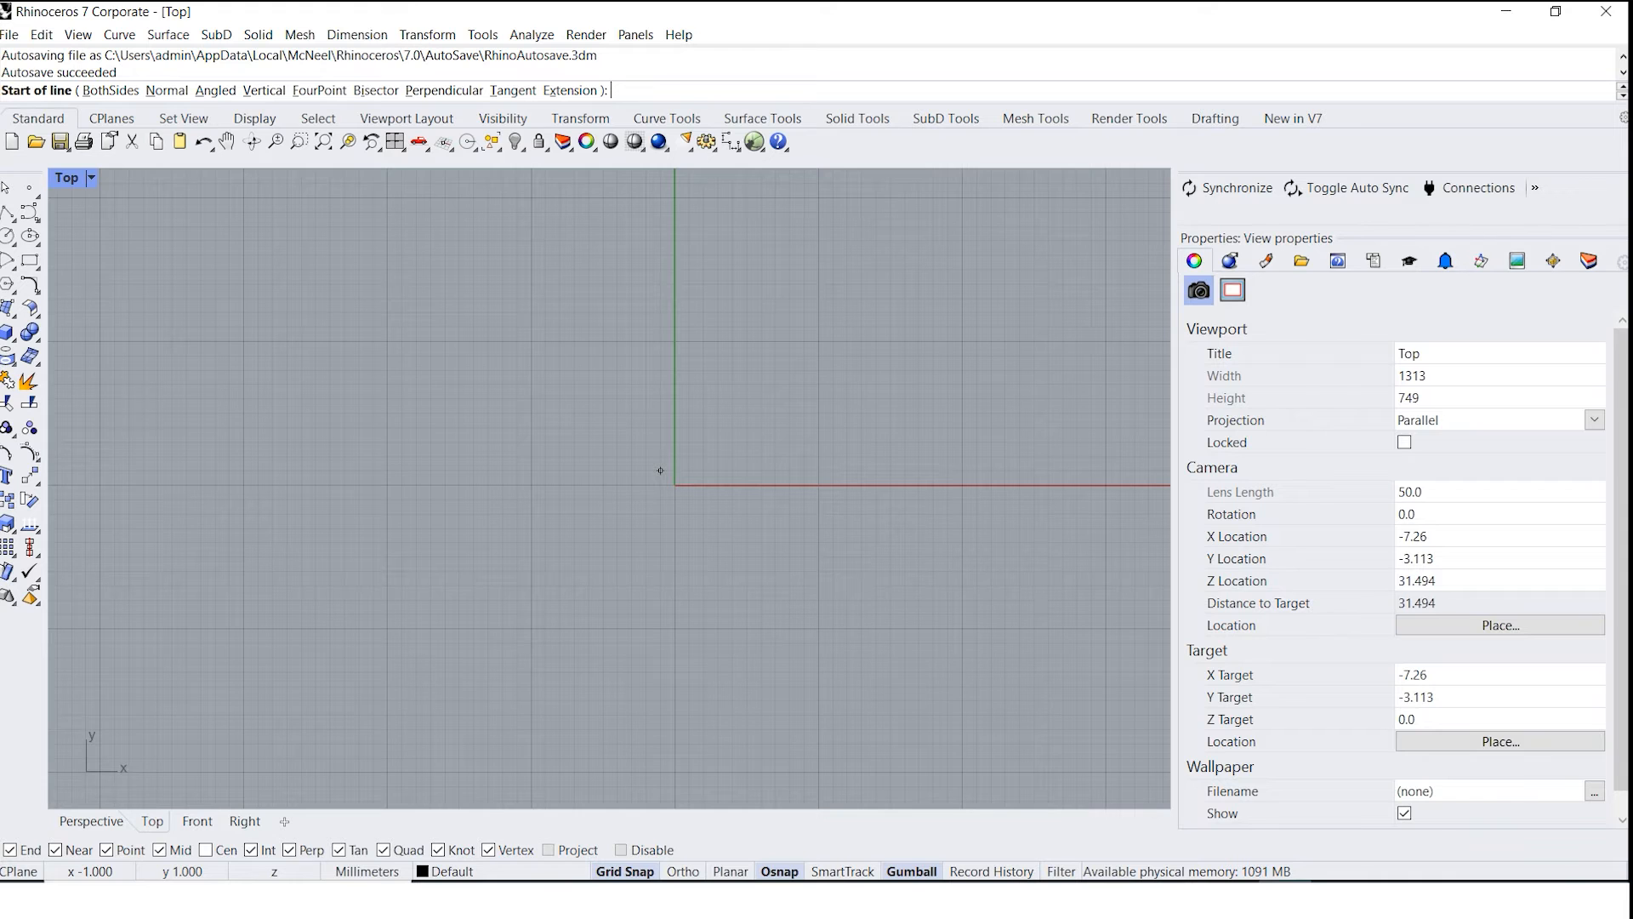
{"action": "scroll", "coordinate": [717, 485], "scroll_direction": "up", "scroll_amount": 2}
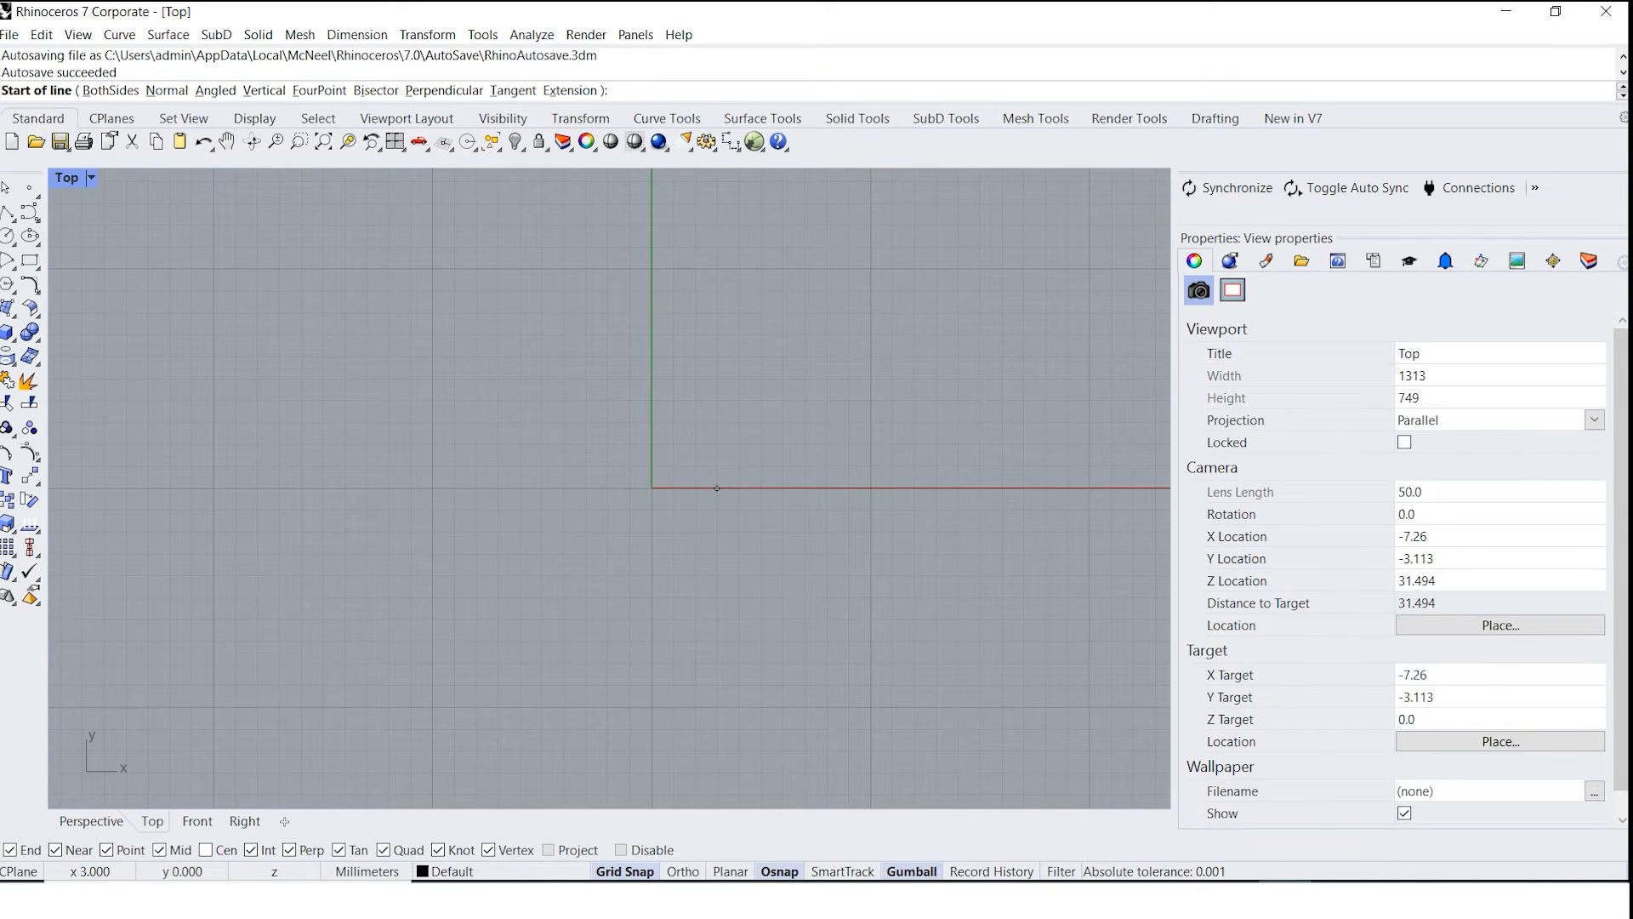
{"action": "type", "text": "0"}
{"action": "key", "text": "Return"}
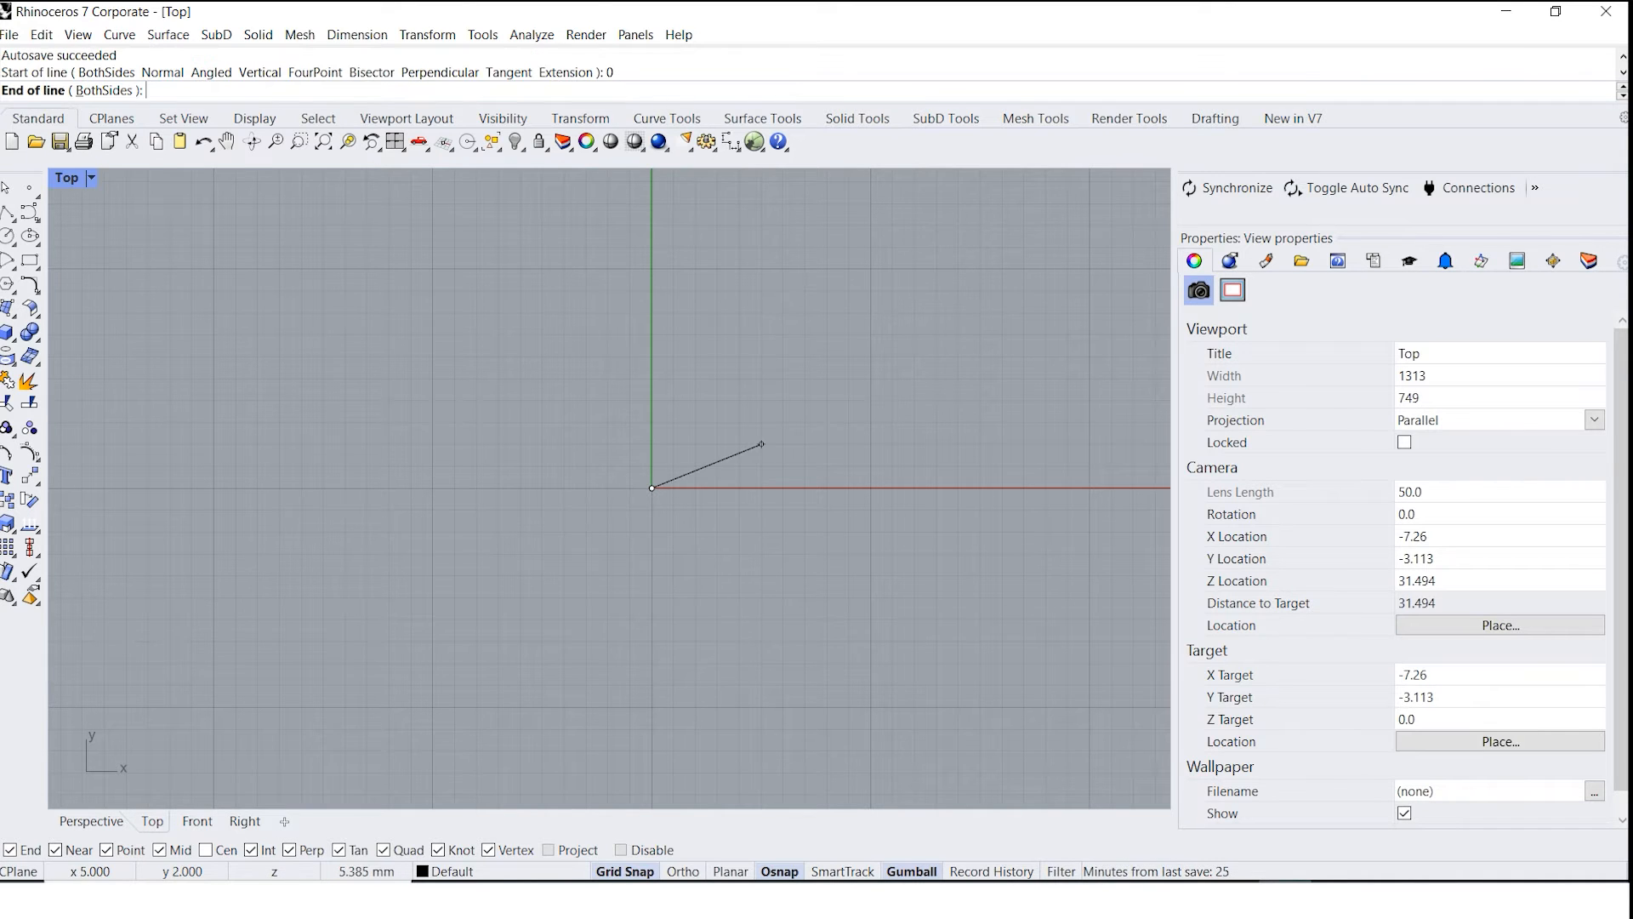
{"action": "scroll", "coordinate": [719, 292], "scroll_direction": "up", "scroll_amount": 3}
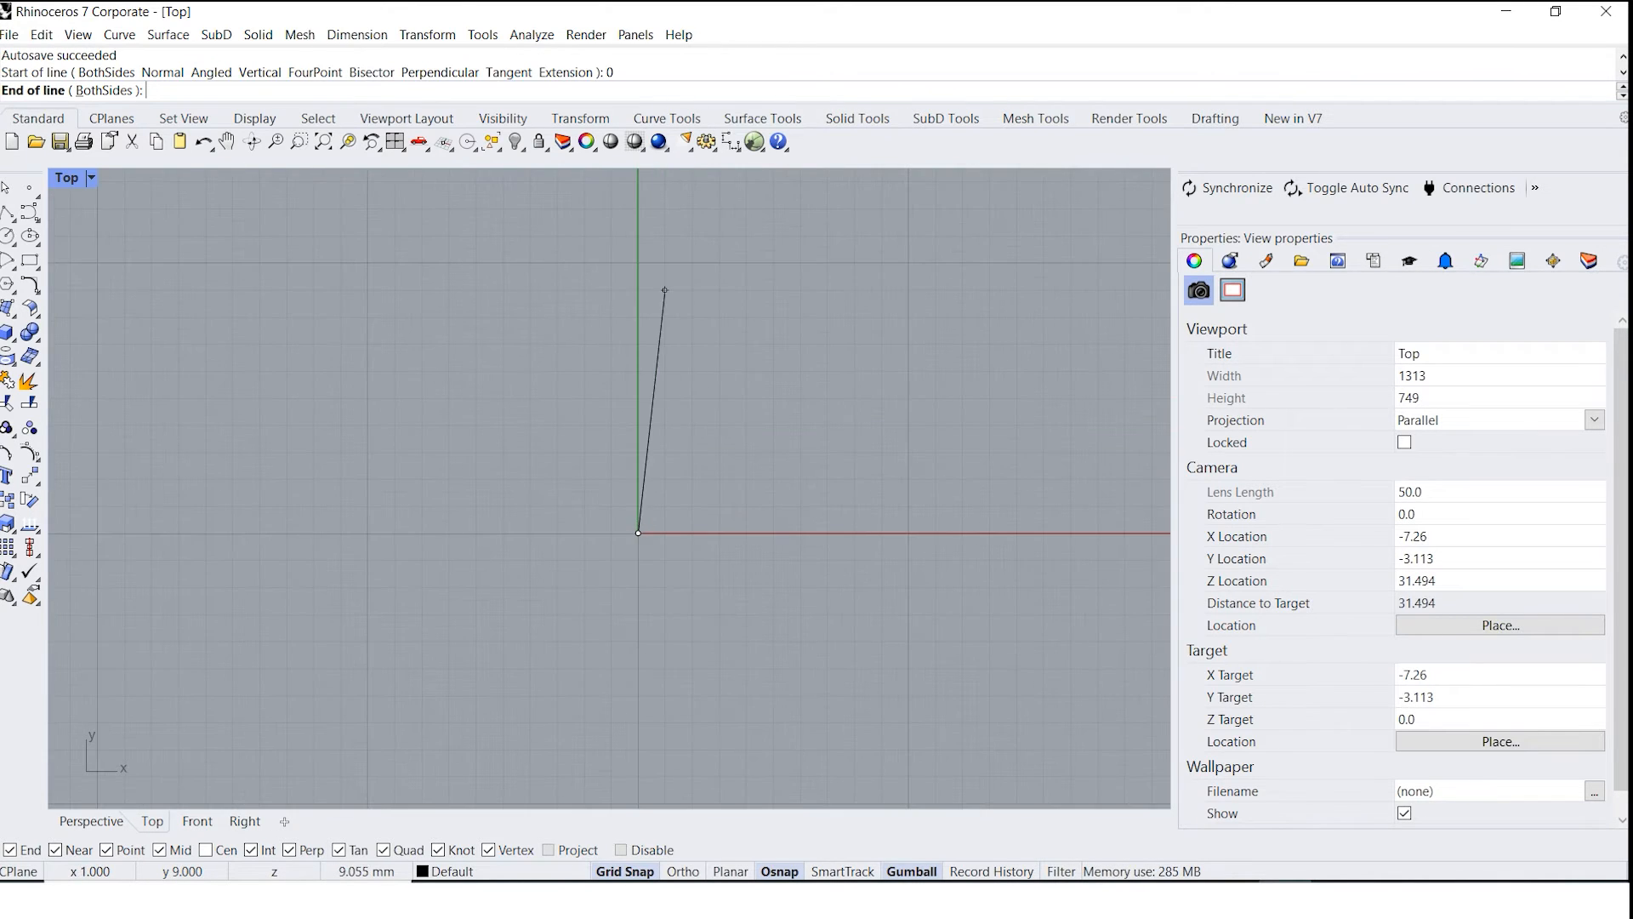
{"action": "key", "text": "Escape"}
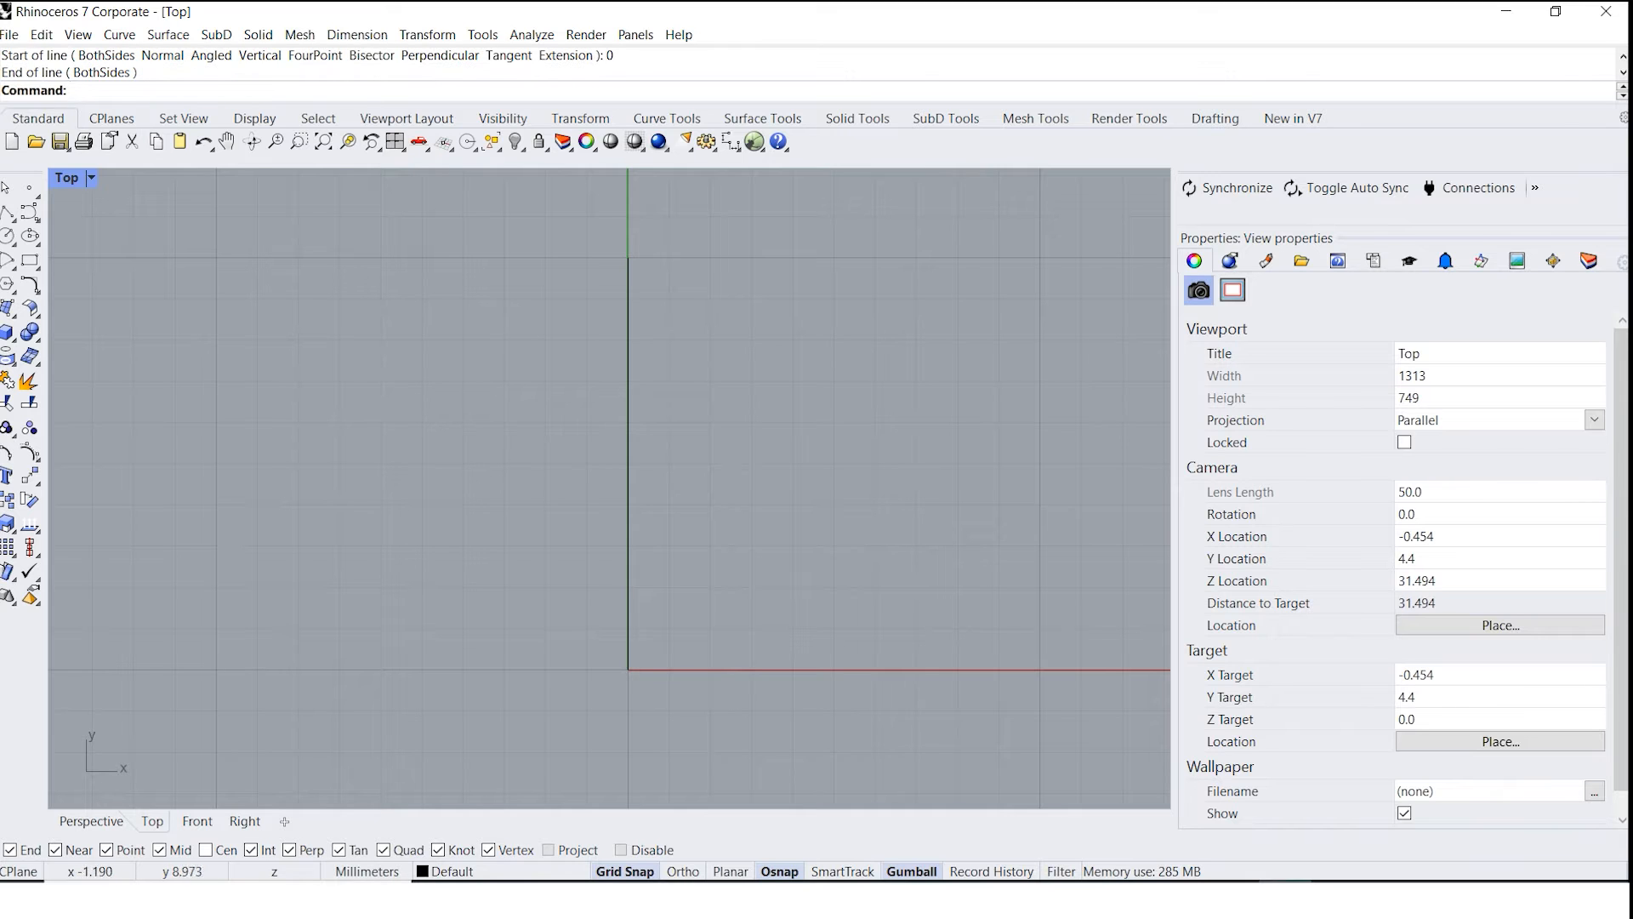
Start a polyline at the line's upper end and draw it through (20,20) and (30,20).
{"action": "left_click", "coordinate": [7, 213]}
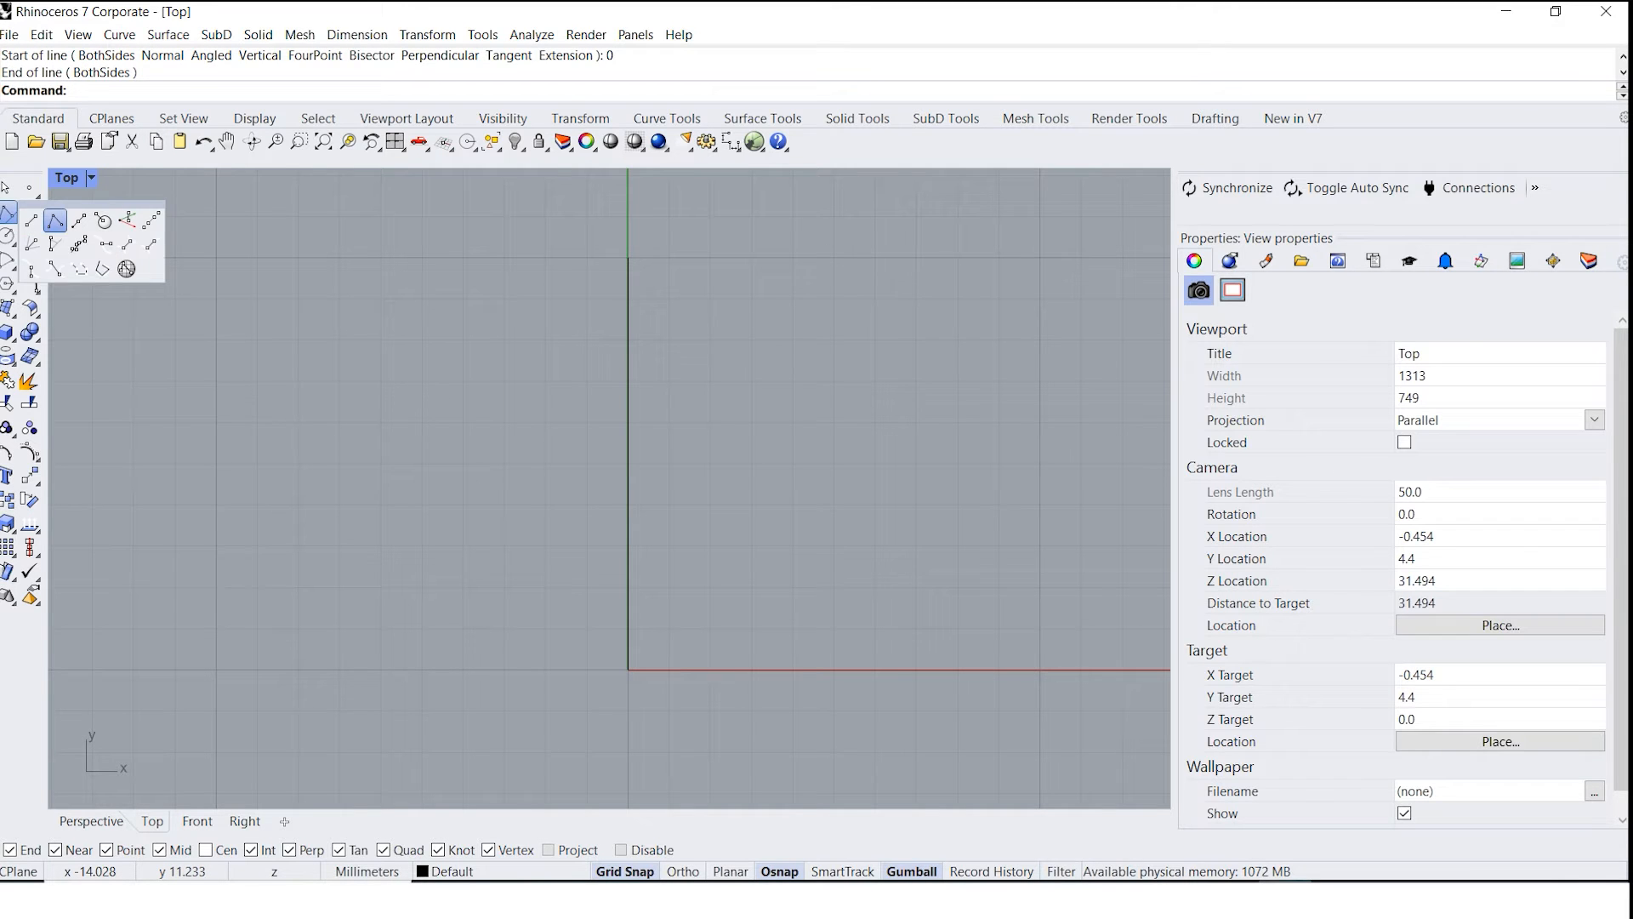
{"action": "left_click", "coordinate": [55, 221]}
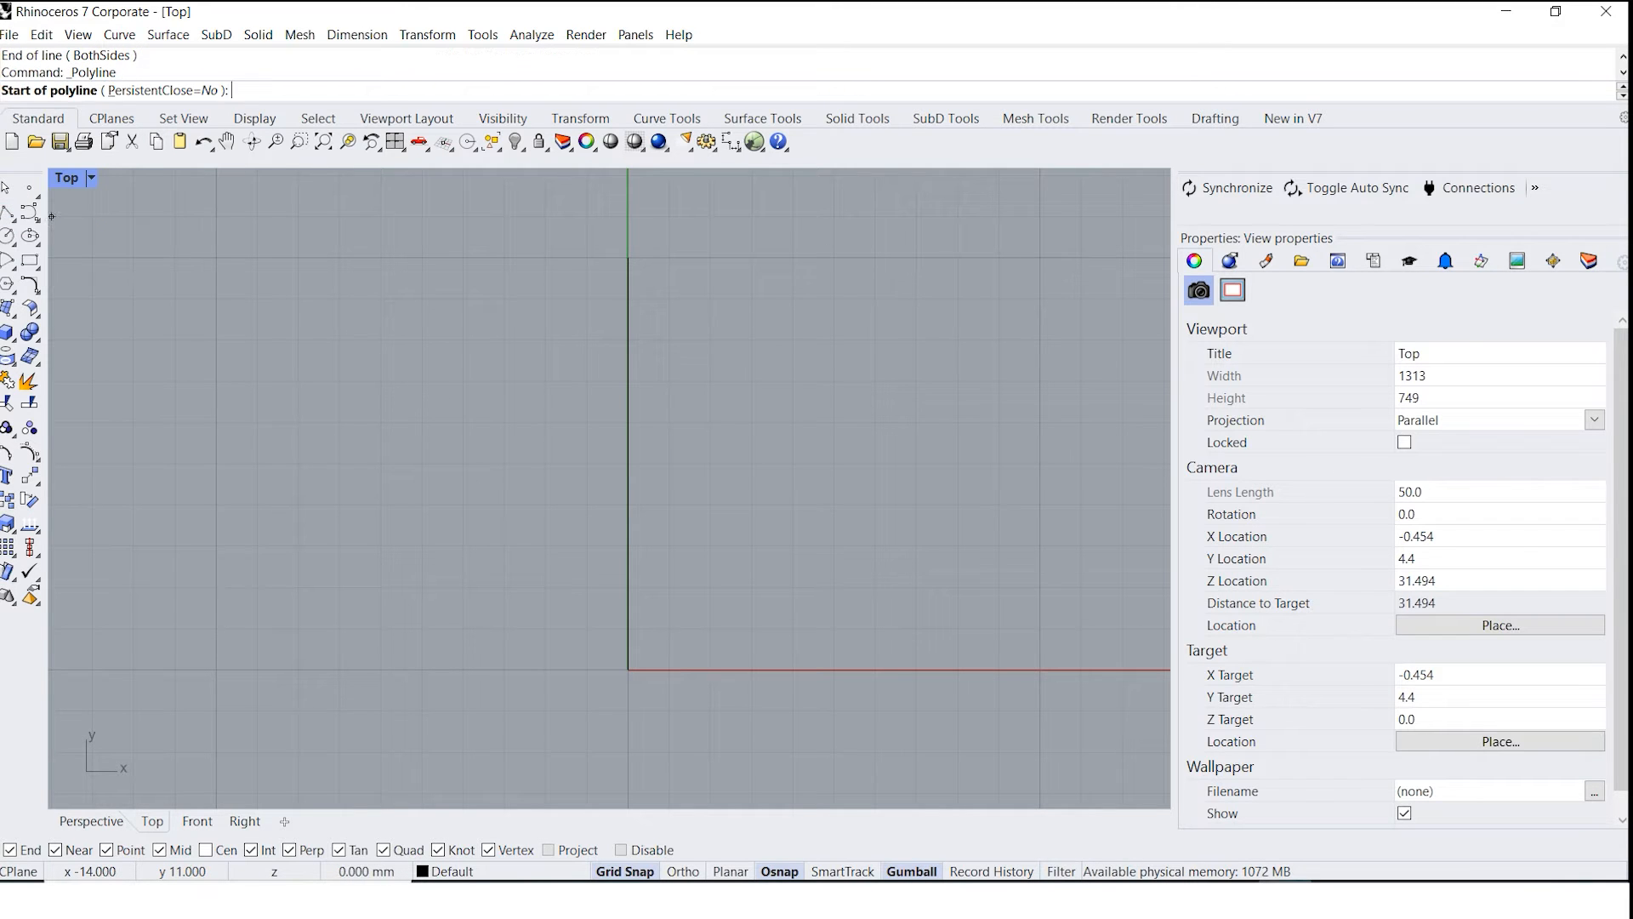
{"action": "left_click", "coordinate": [628, 257]}
{"action": "scroll", "coordinate": [786, 339], "scroll_direction": "down", "scroll_amount": 8}
{"action": "right_click_drag", "start_coordinate": [967, 375], "coordinate": [761, 467]}
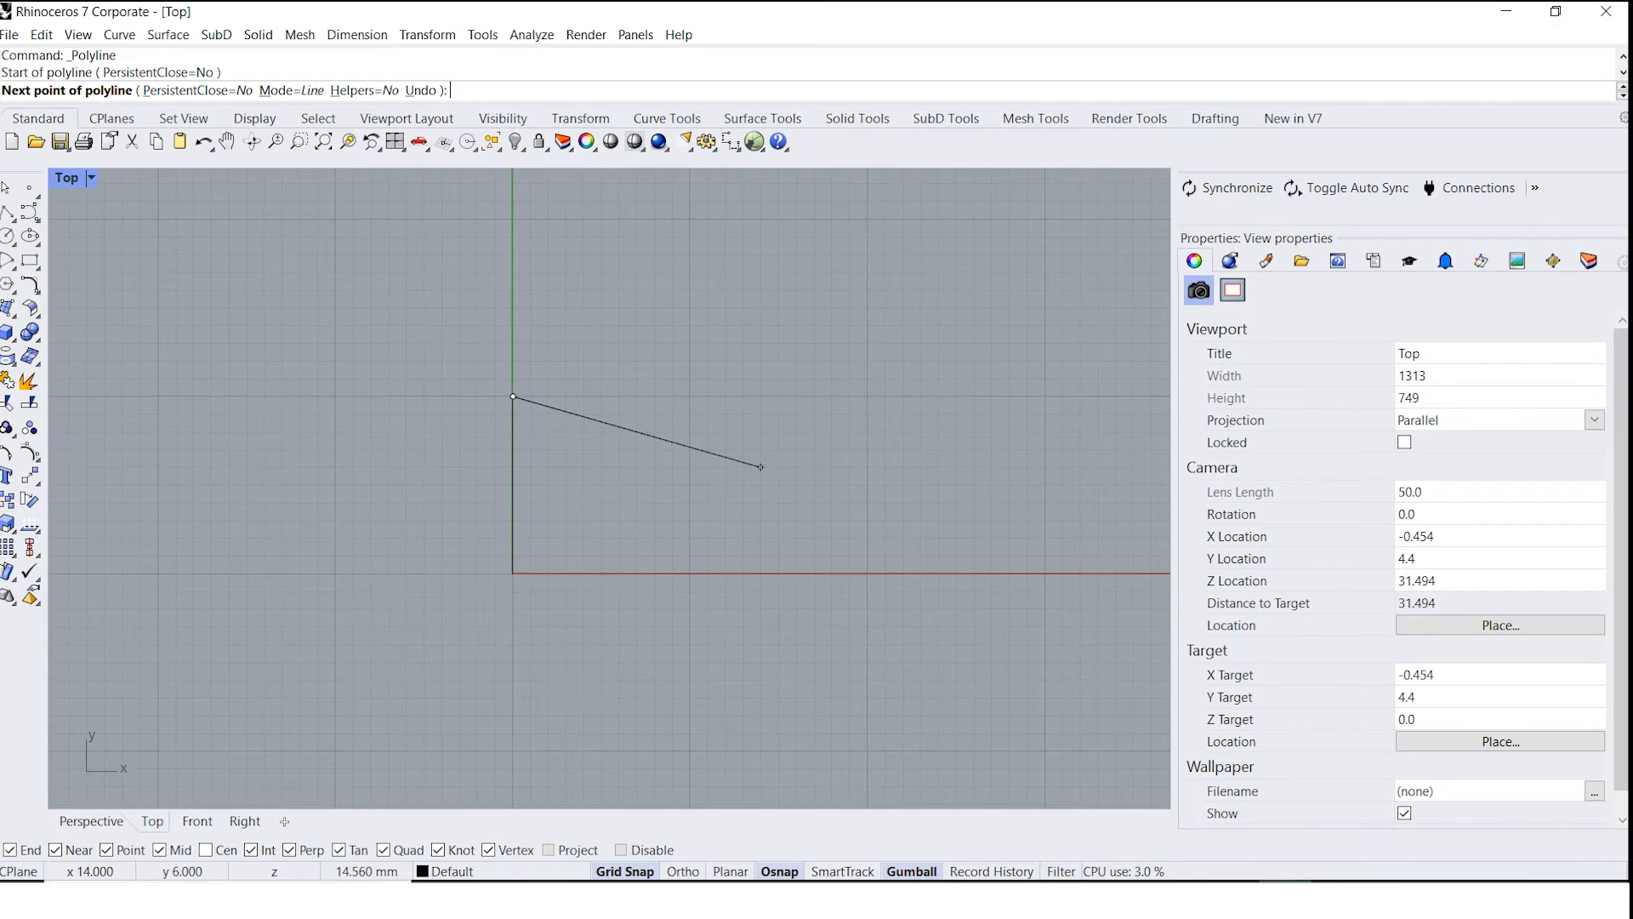
{"action": "left_click", "coordinate": [869, 219]}
{"action": "right_click_drag", "start_coordinate": [955, 266], "coordinate": [694, 384]}
{"action": "left_click", "coordinate": [782, 349]}
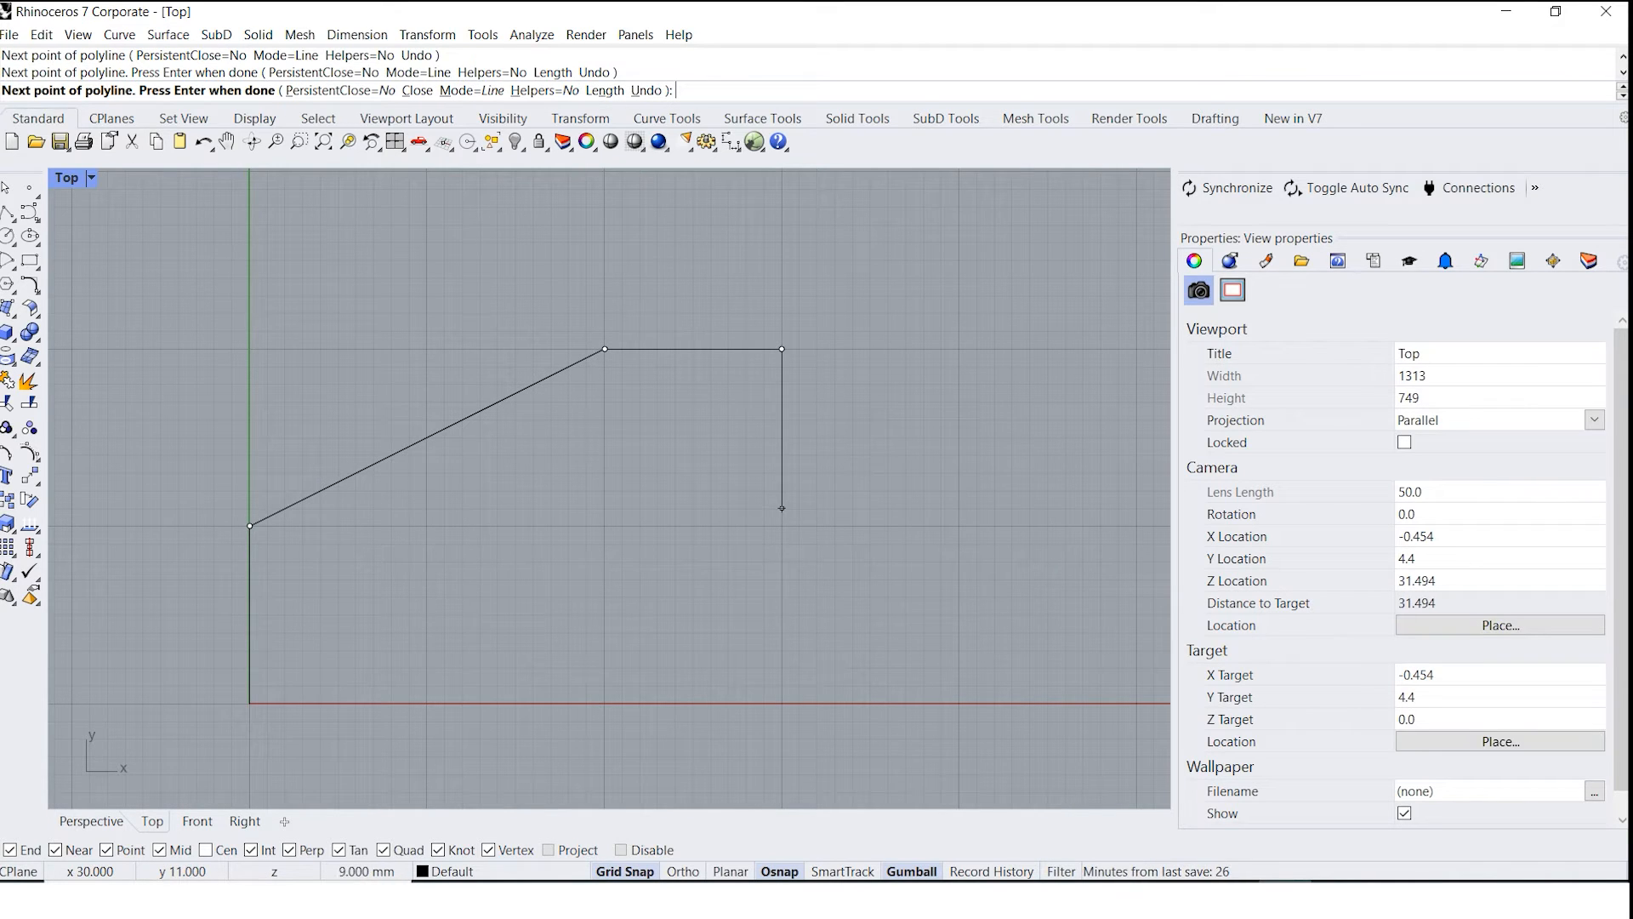
Continue the polyline through (30,10), (40,10), (40,4), (30,4) and (30,0), and finish it on the X axis at (15,0).
{"action": "left_click", "coordinate": [782, 525]}
{"action": "left_click", "coordinate": [959, 526]}
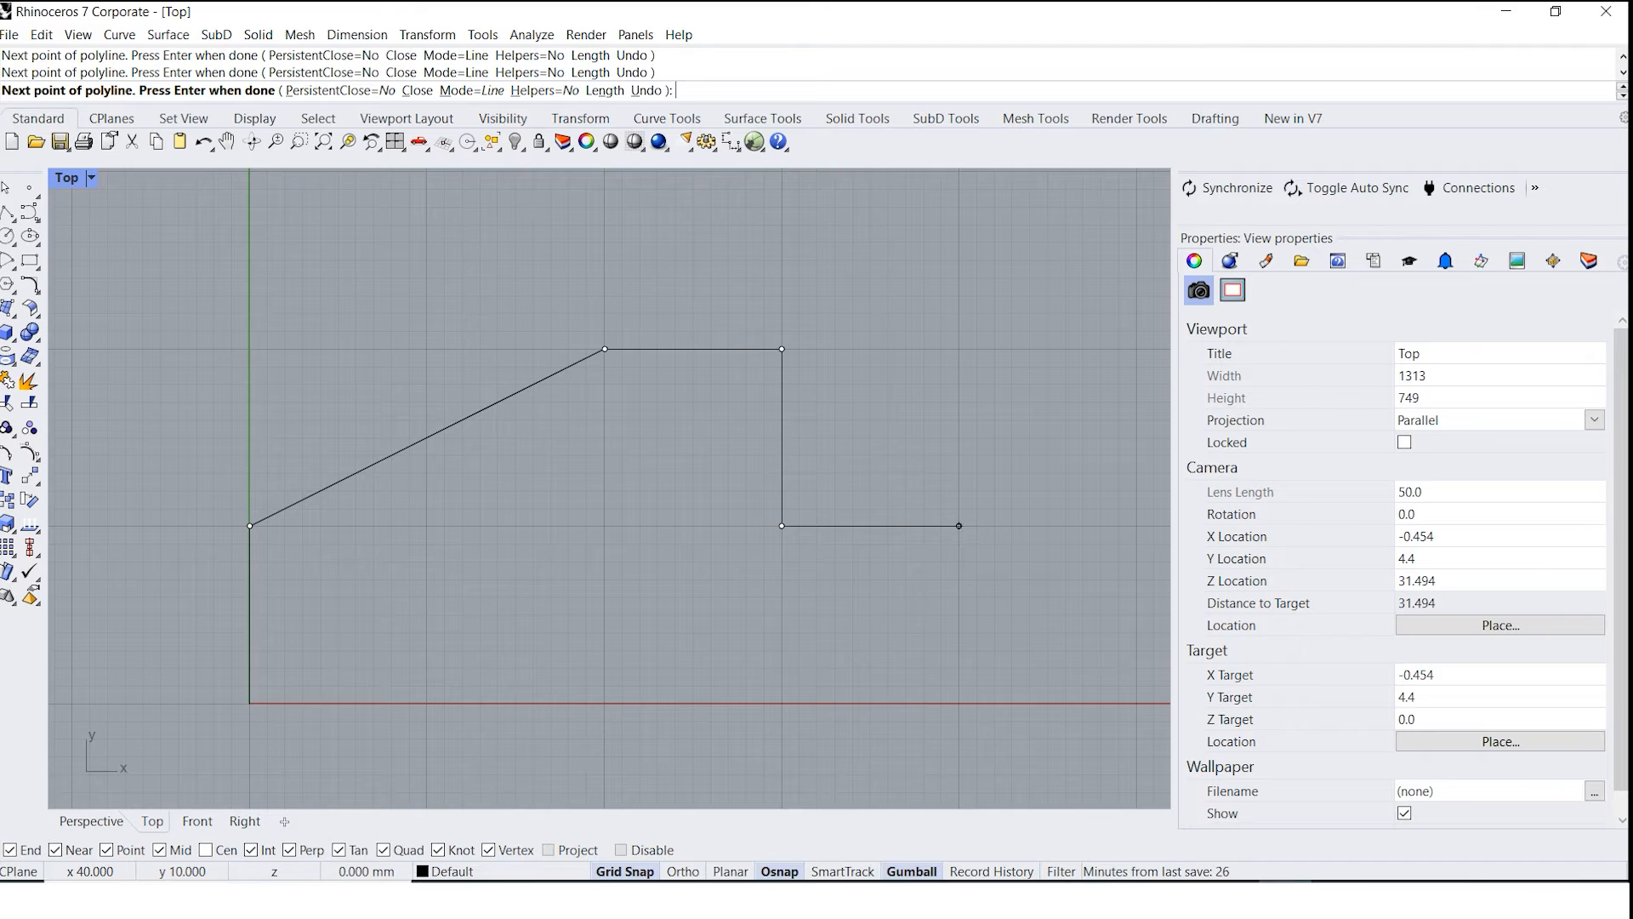
{"action": "left_click", "coordinate": [959, 632]}
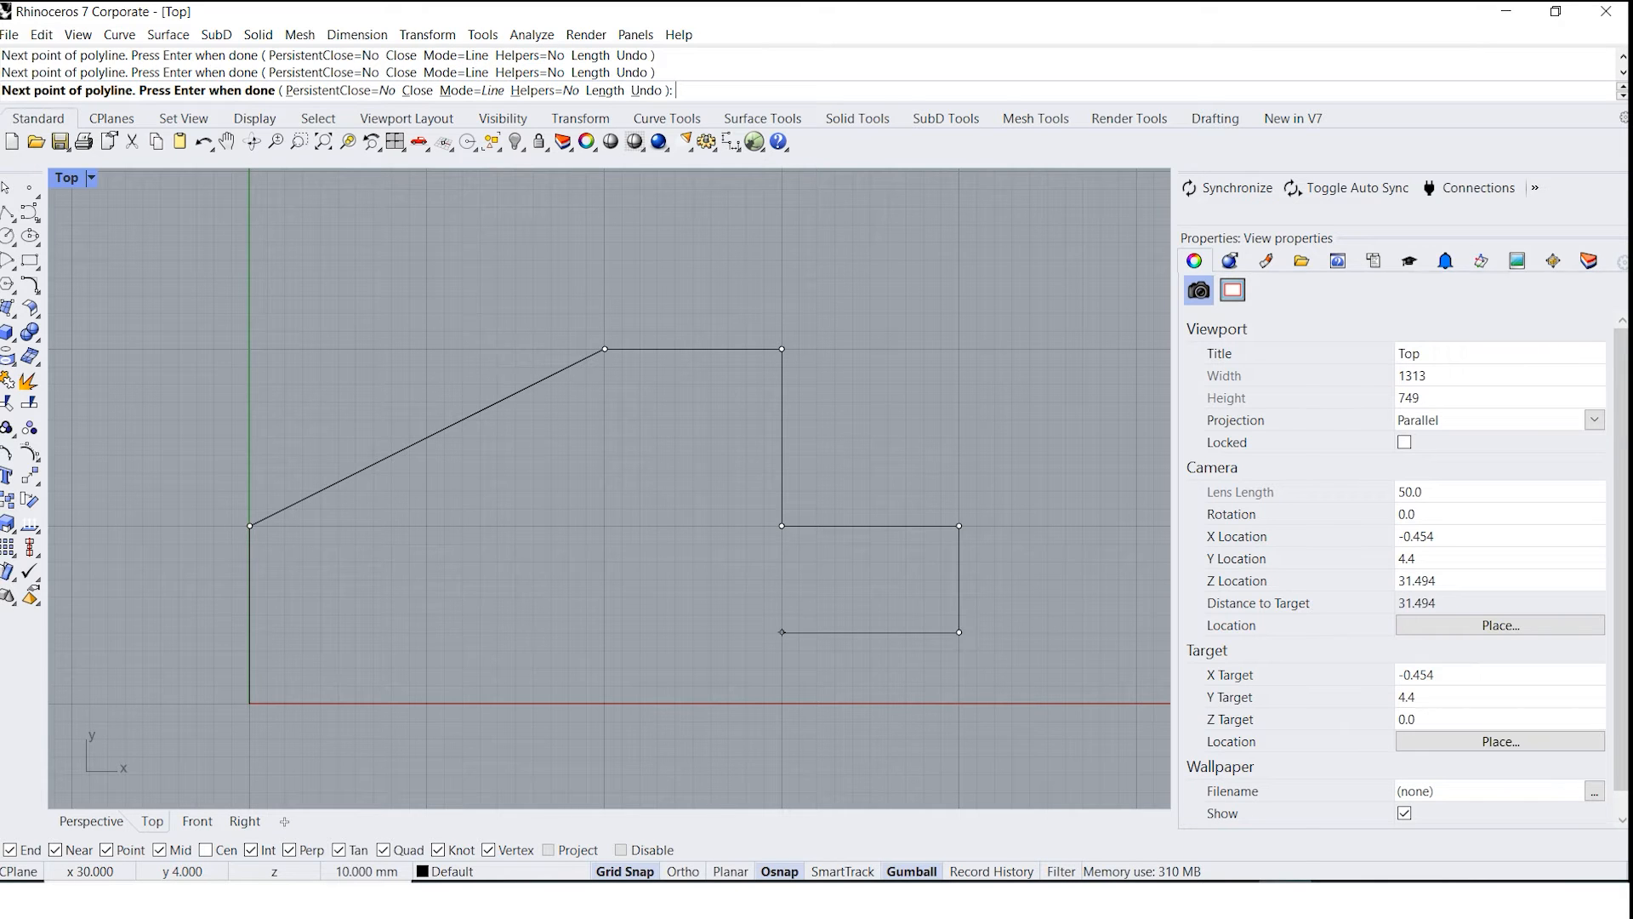
{"action": "left_click", "coordinate": [781, 632]}
{"action": "left_click", "coordinate": [782, 703]}
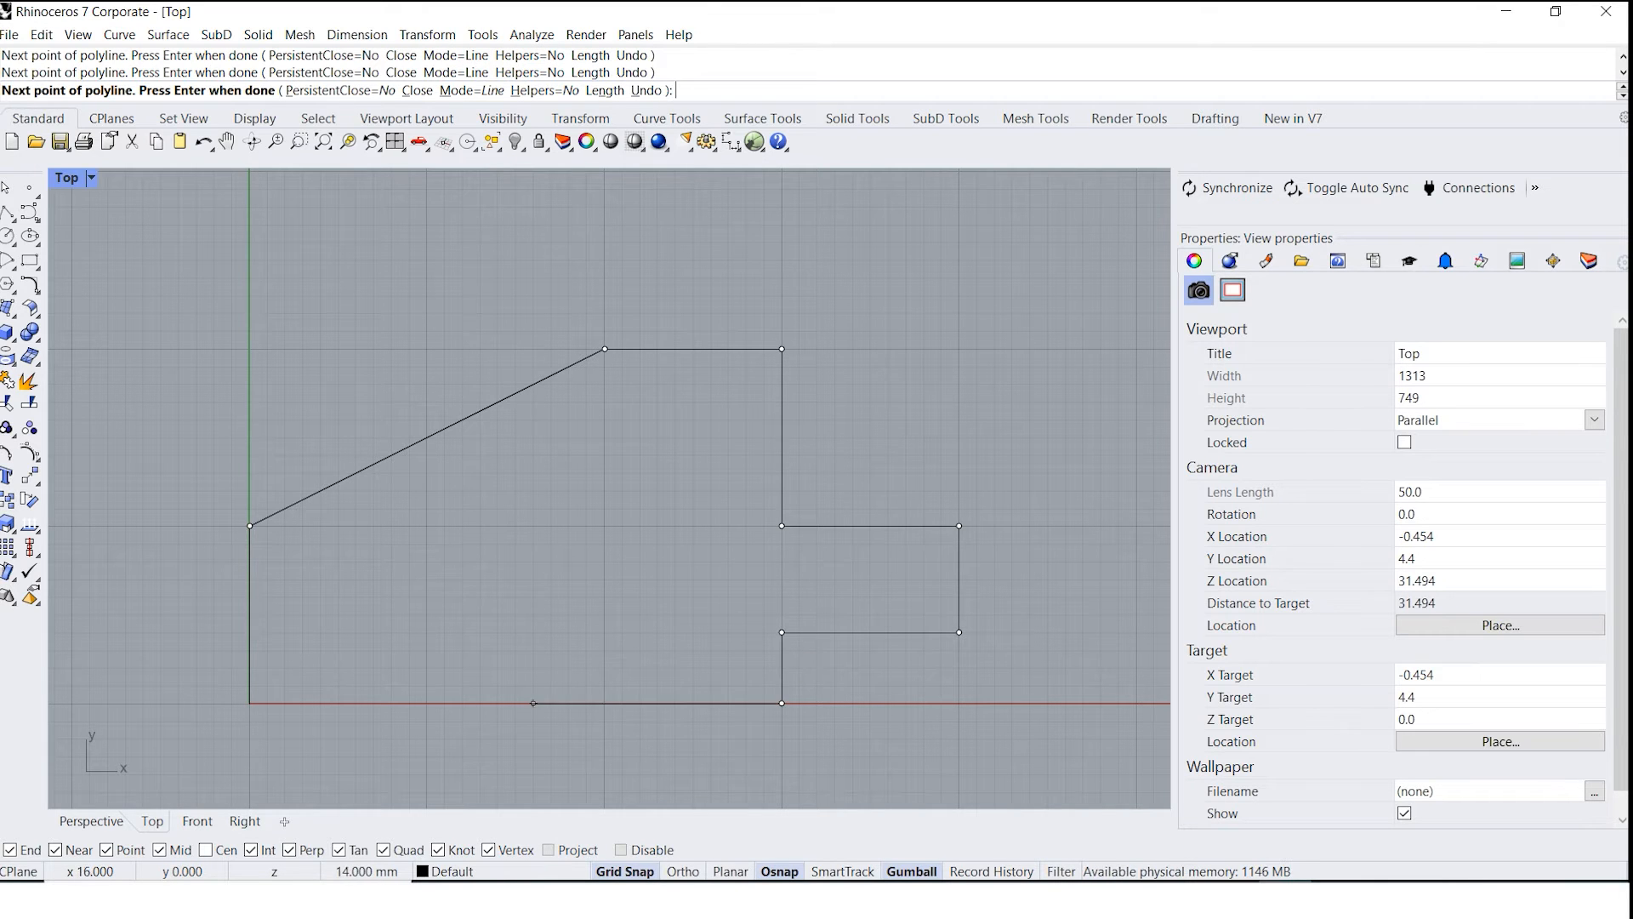
{"action": "key", "text": "Return"}
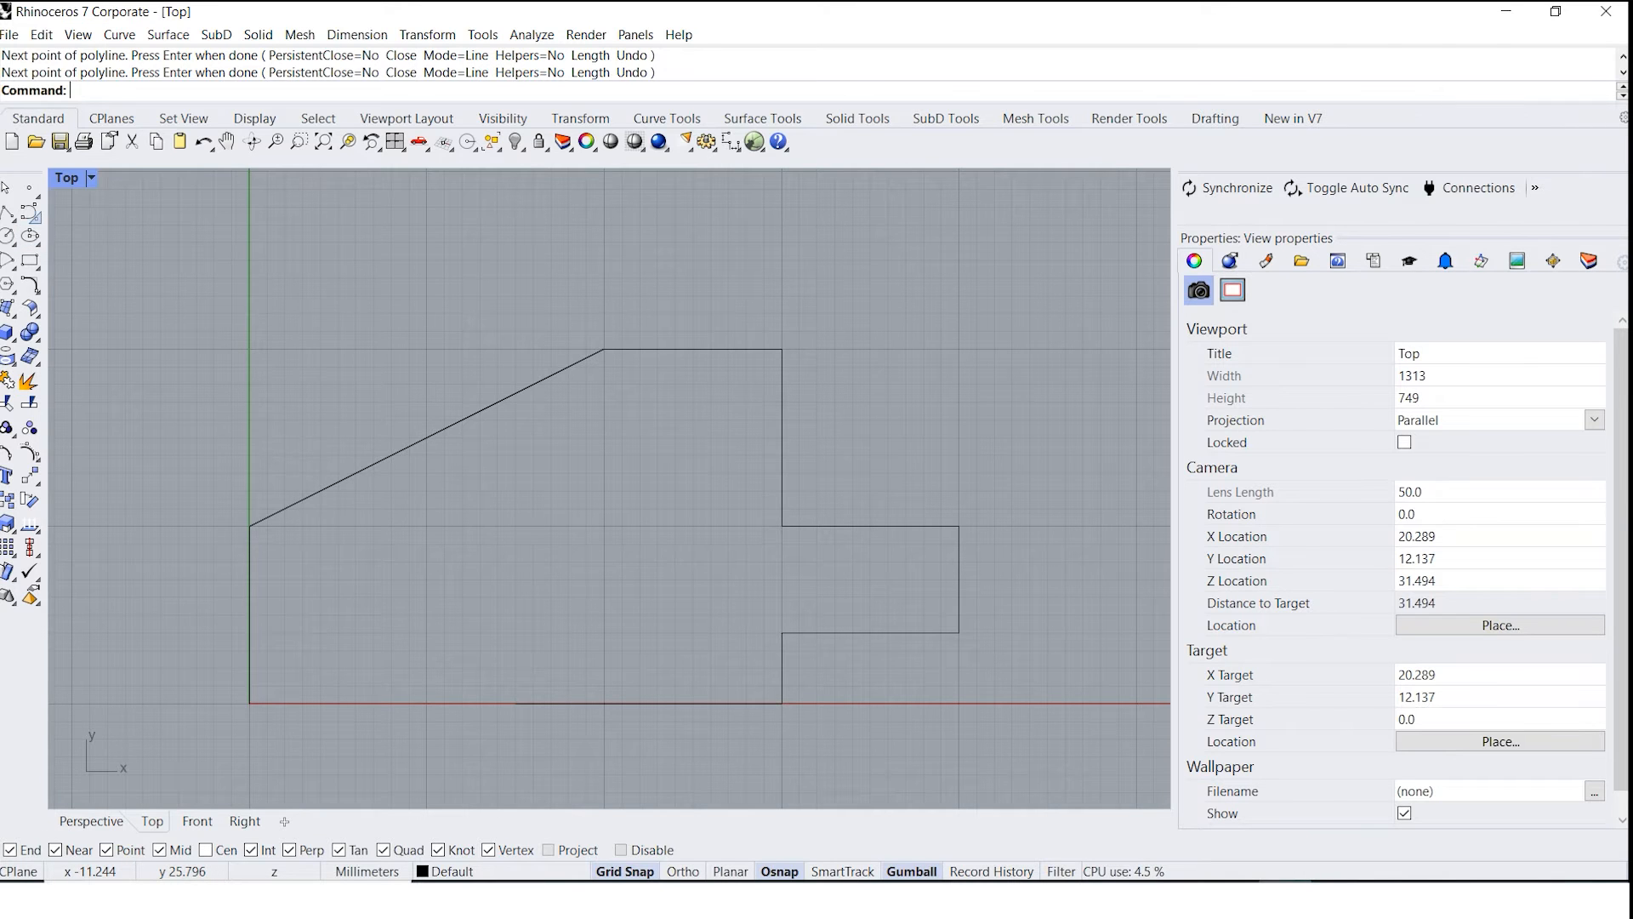
Begin a degree 3 control point curve at the polyline's open end, with its second control point at (13,-3).
{"action": "left_click", "coordinate": [31, 213]}
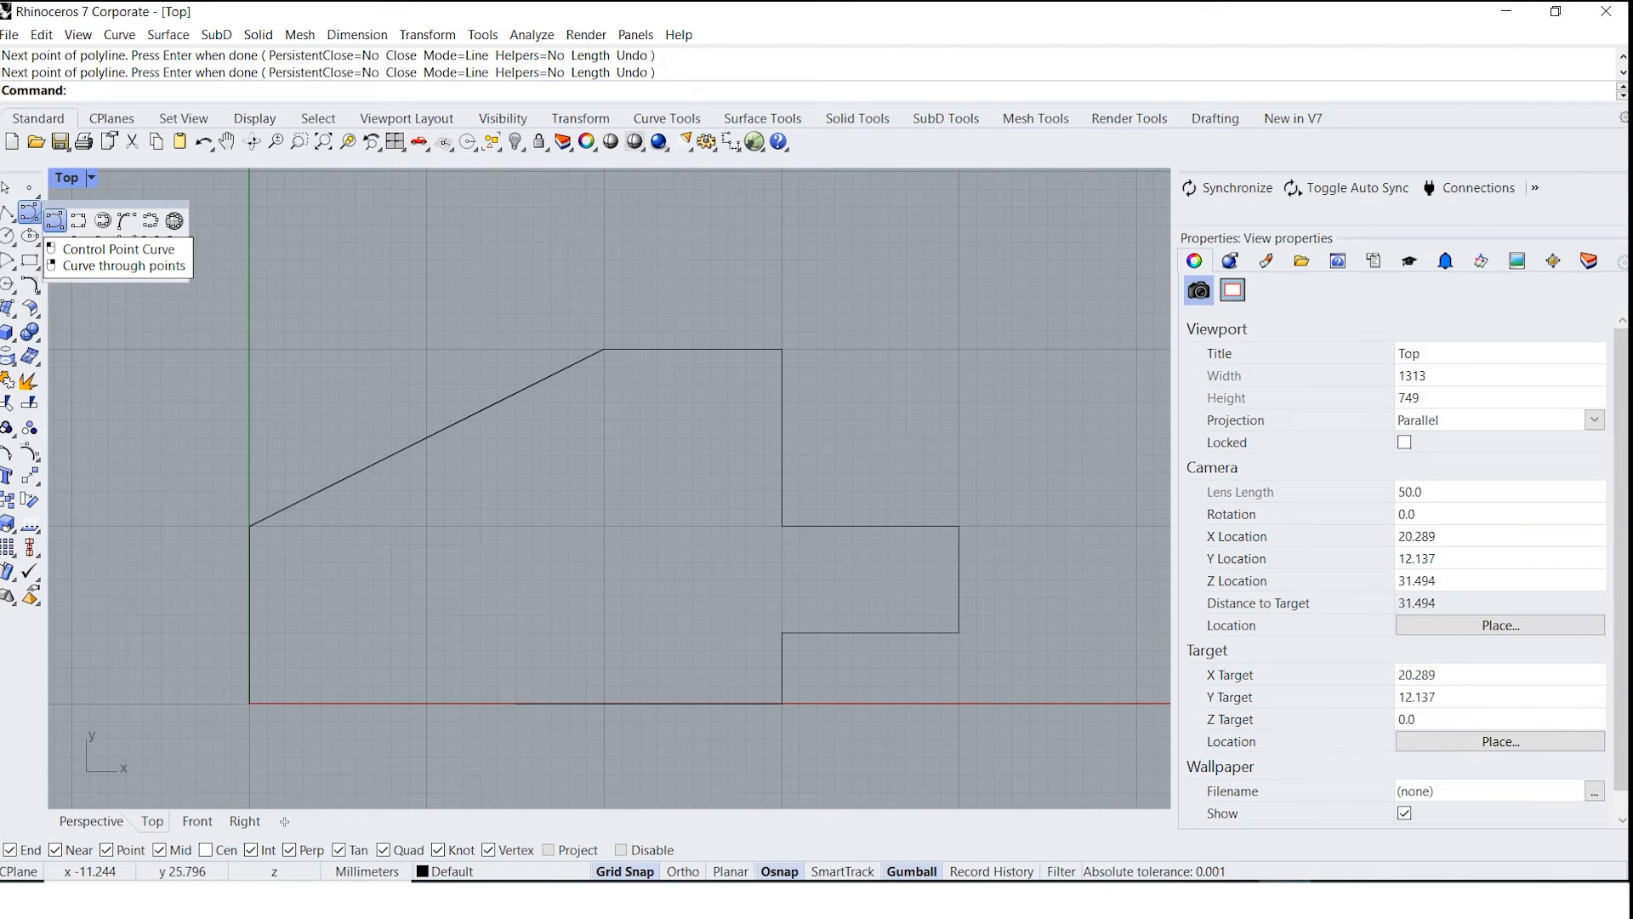
{"action": "left_click", "coordinate": [54, 220]}
{"action": "right_click_drag", "start_coordinate": [799, 719], "coordinate": [798, 588]}
{"action": "scroll", "coordinate": [568, 529], "scroll_direction": "up", "scroll_amount": 3}
{"action": "scroll", "coordinate": [473, 611], "scroll_direction": "down", "scroll_amount": 3}
{"action": "scroll", "coordinate": [510, 528], "scroll_direction": "up", "scroll_amount": 3}
{"action": "left_click", "coordinate": [545, 509]}
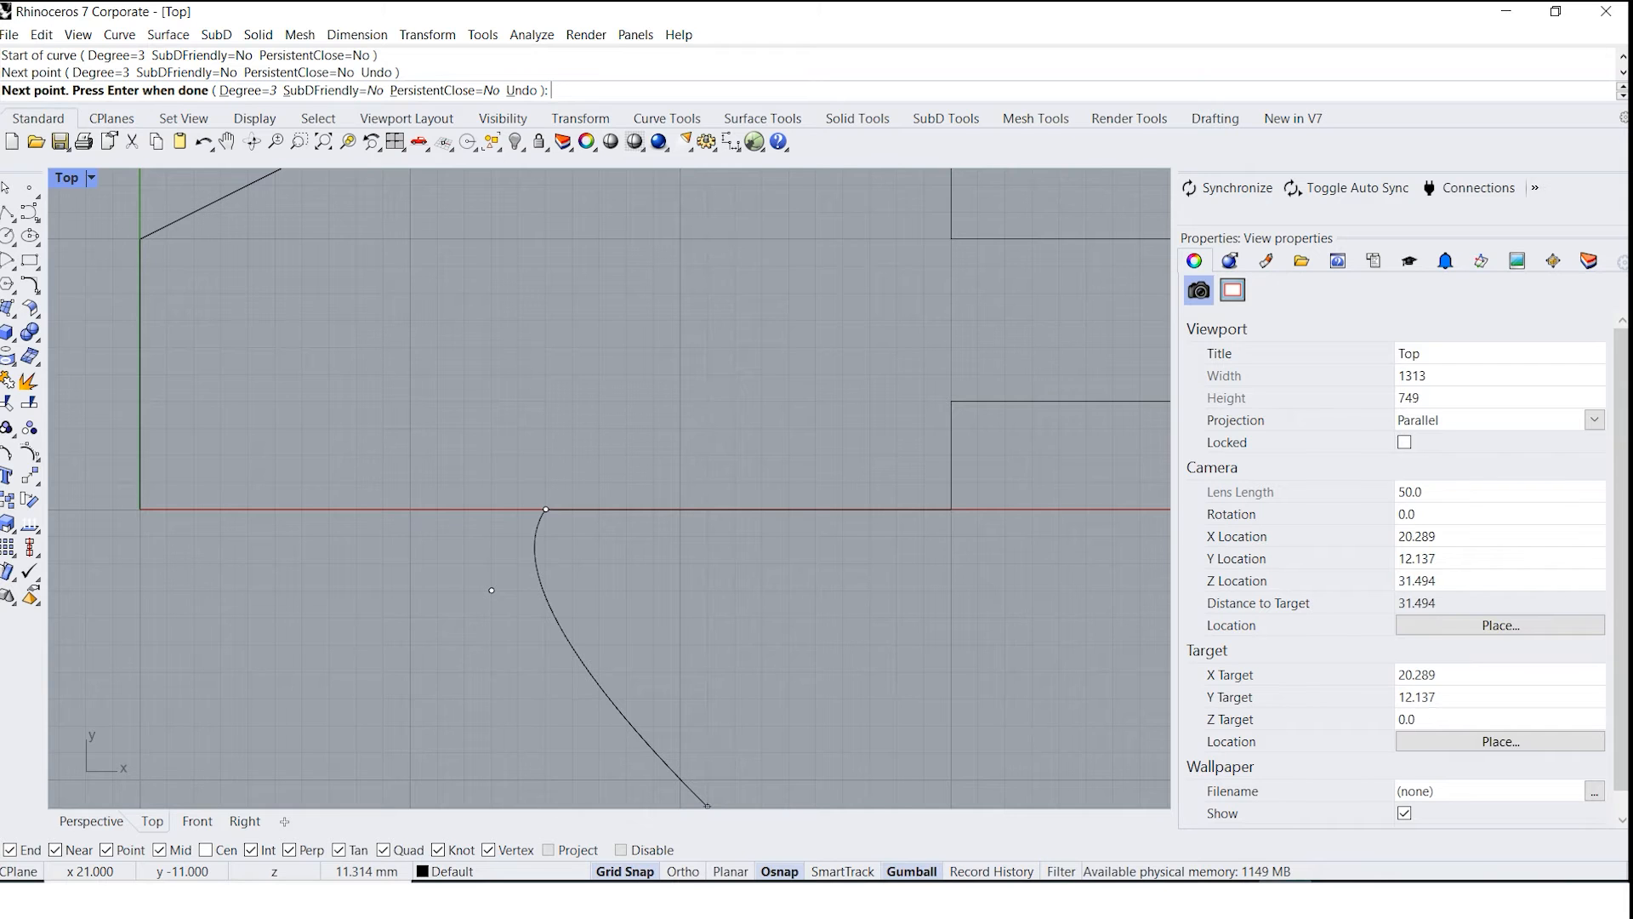
Turn grid snap off and finish the curve through three freehand control points below the X axis, ending at the origin.
{"action": "key", "text": "F9"}
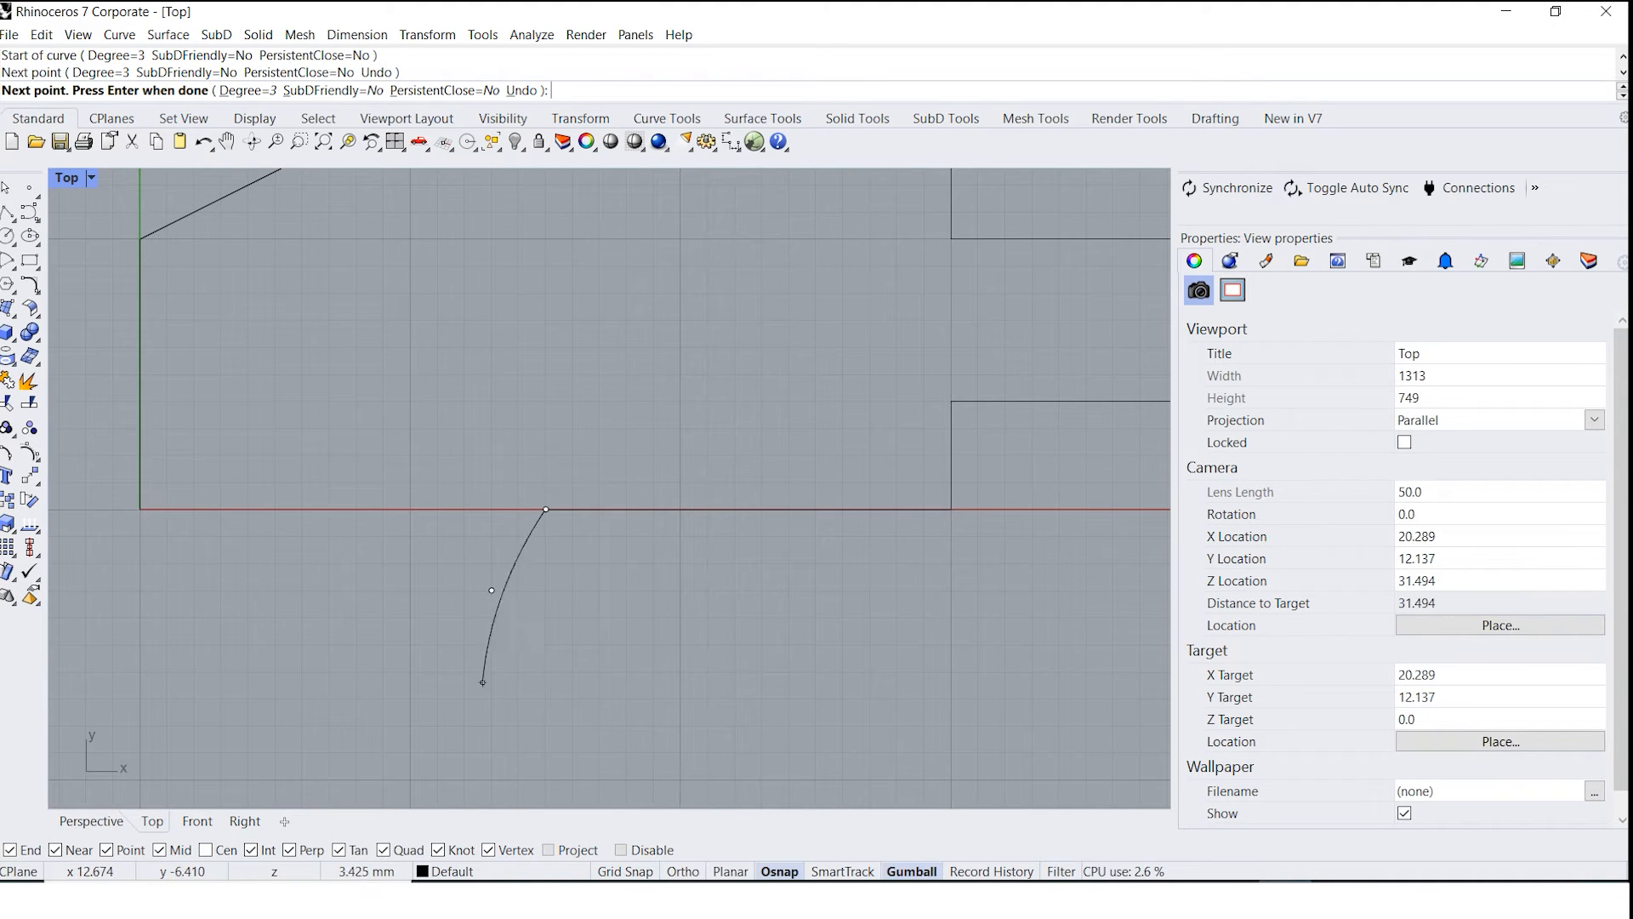
{"action": "left_click", "coordinate": [389, 653]}
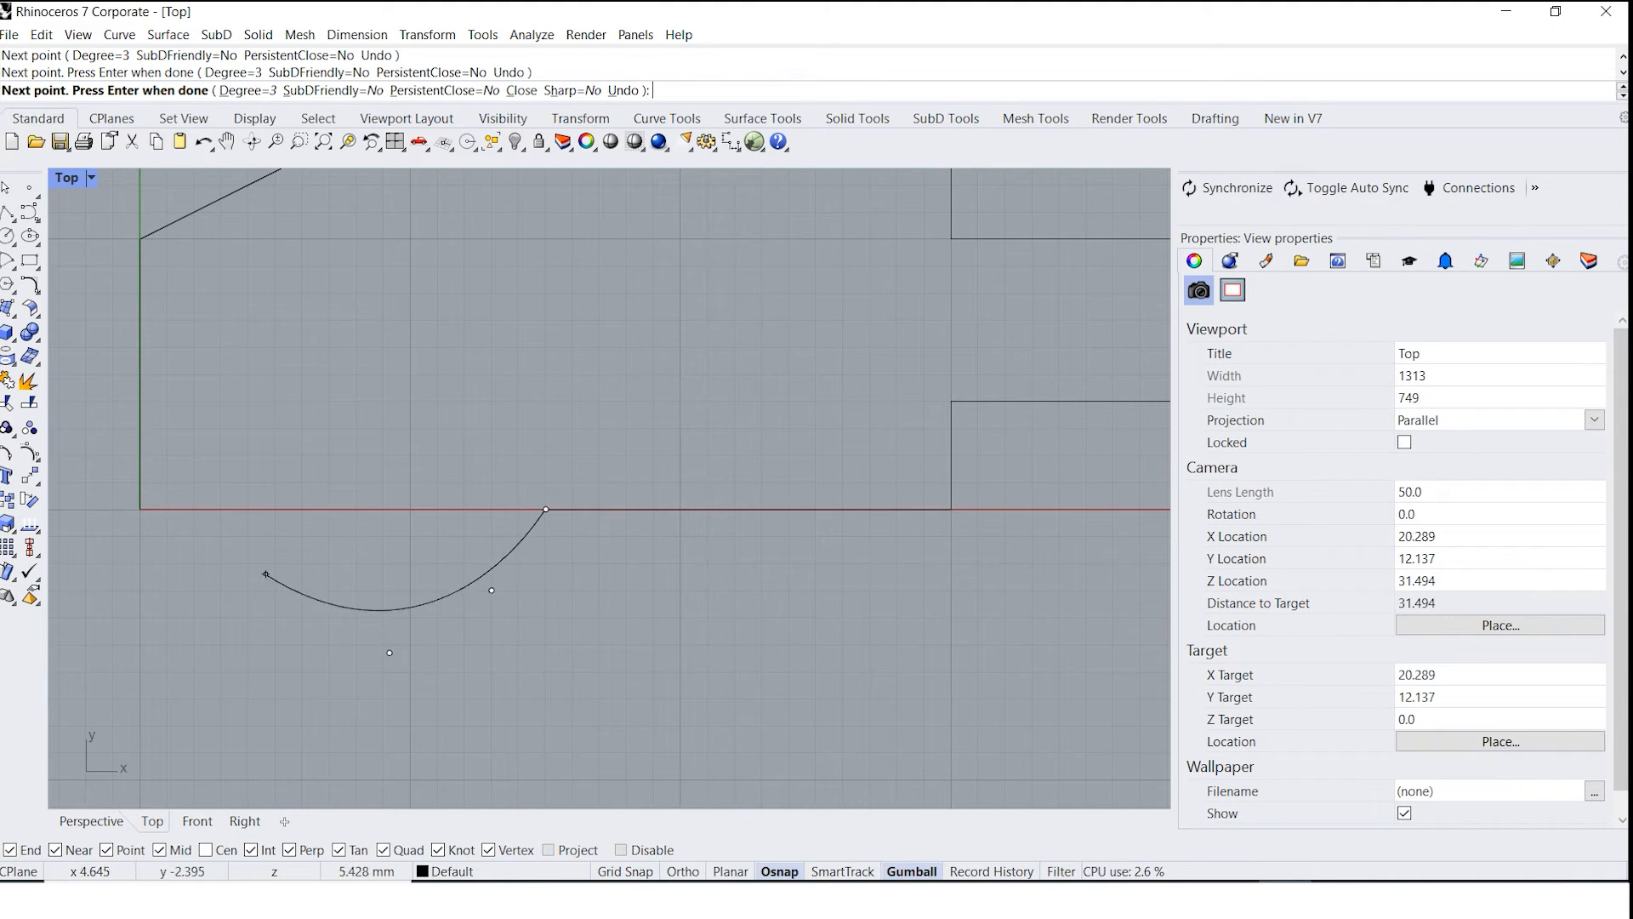
{"action": "left_click", "coordinate": [272, 640]}
{"action": "left_click", "coordinate": [244, 561]}
{"action": "left_click", "coordinate": [141, 510]}
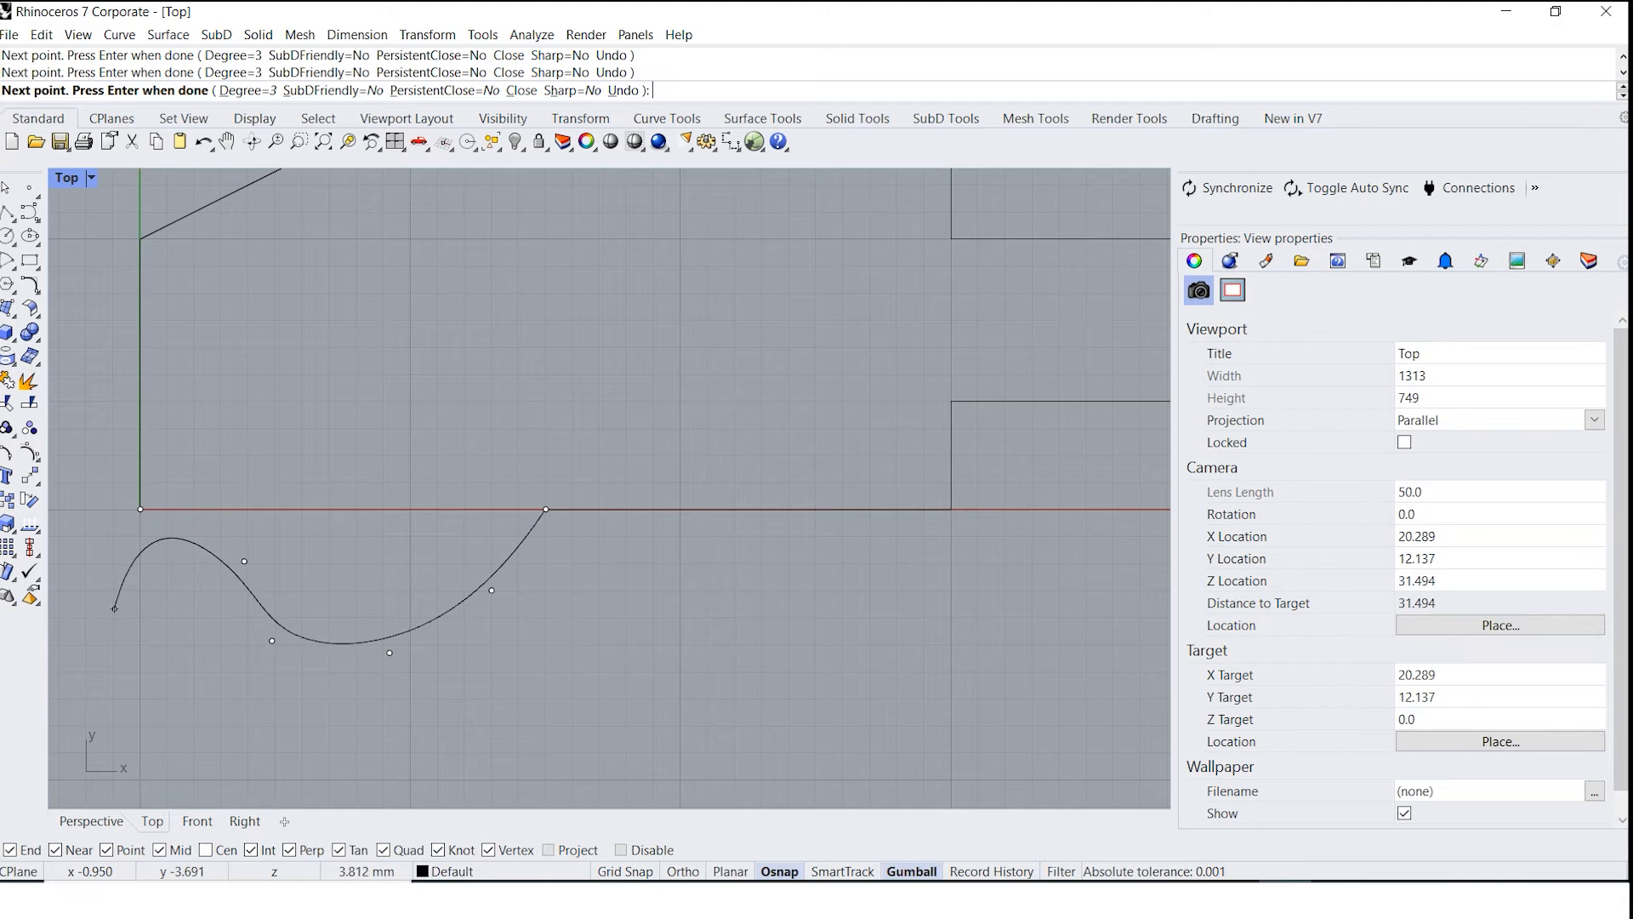
{"action": "key", "text": "Return"}
Draw a center-radius circle of about 2.3 mm radius inside the profile, near its vertical edge on the Y axis.
{"action": "scroll", "coordinate": [493, 485], "scroll_direction": "down", "scroll_amount": 4}
{"action": "scroll", "coordinate": [476, 442], "scroll_direction": "up", "scroll_amount": 2}
{"action": "scroll", "coordinate": [462, 380], "scroll_direction": "down", "scroll_amount": 2}
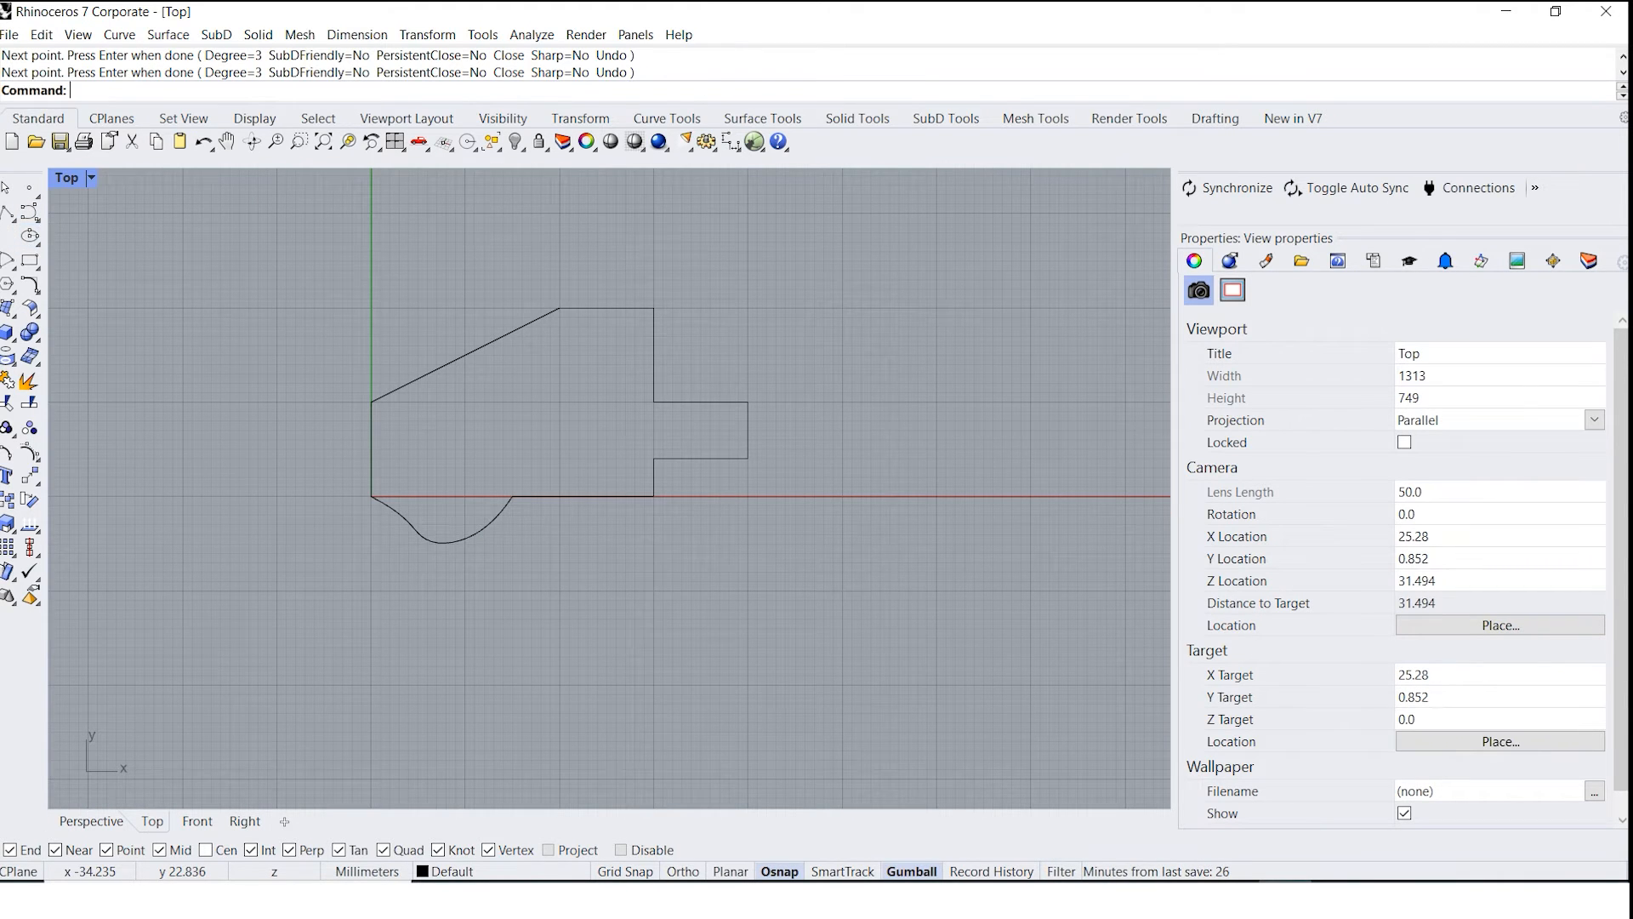
{"action": "left_click", "coordinate": [8, 235]}
{"action": "left_click", "coordinate": [30, 244]}
{"action": "scroll", "coordinate": [605, 331], "scroll_direction": "up", "scroll_amount": 2}
{"action": "right_click_drag", "start_coordinate": [426, 434], "coordinate": [494, 449]}
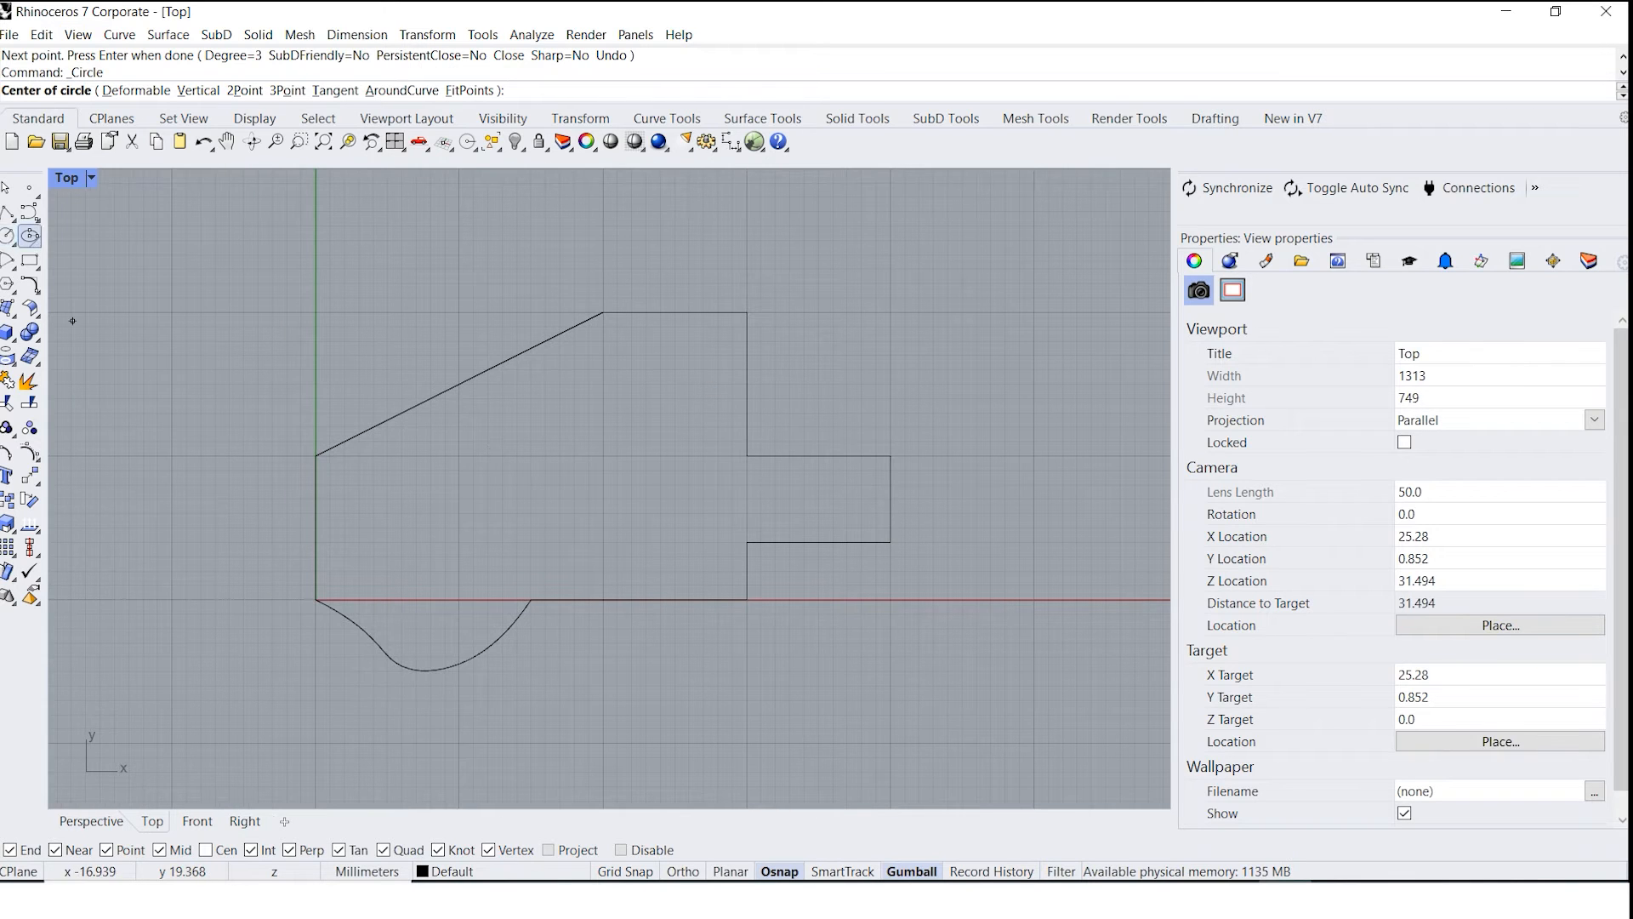
{"action": "left_click", "coordinate": [8, 236]}
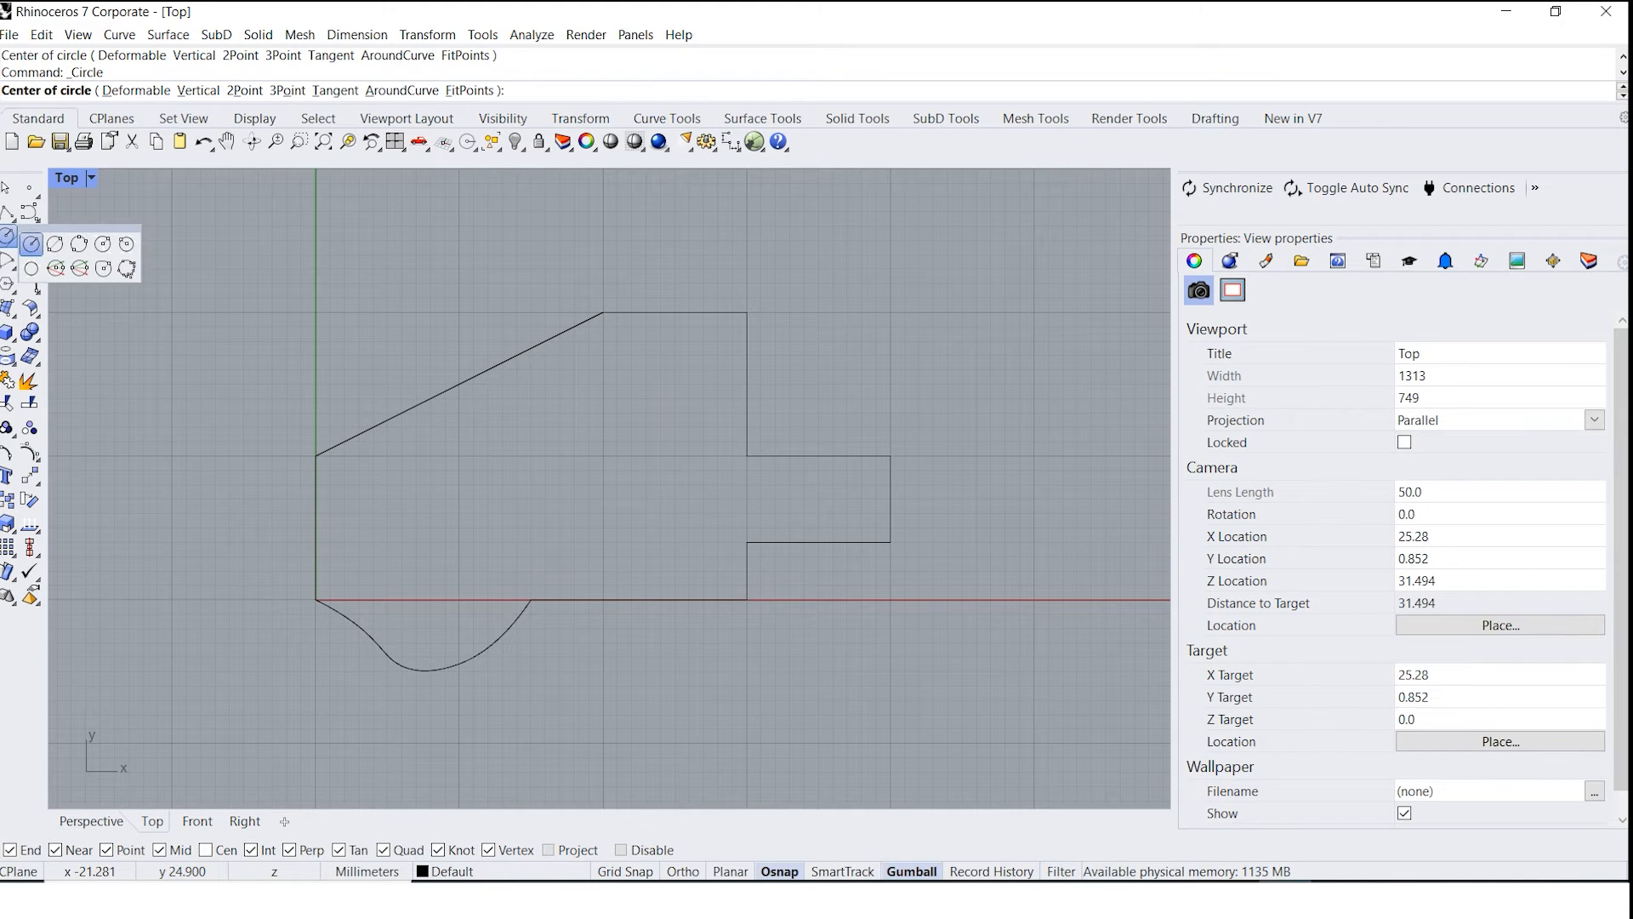
{"action": "scroll", "coordinate": [384, 501], "scroll_direction": "up", "scroll_amount": 3}
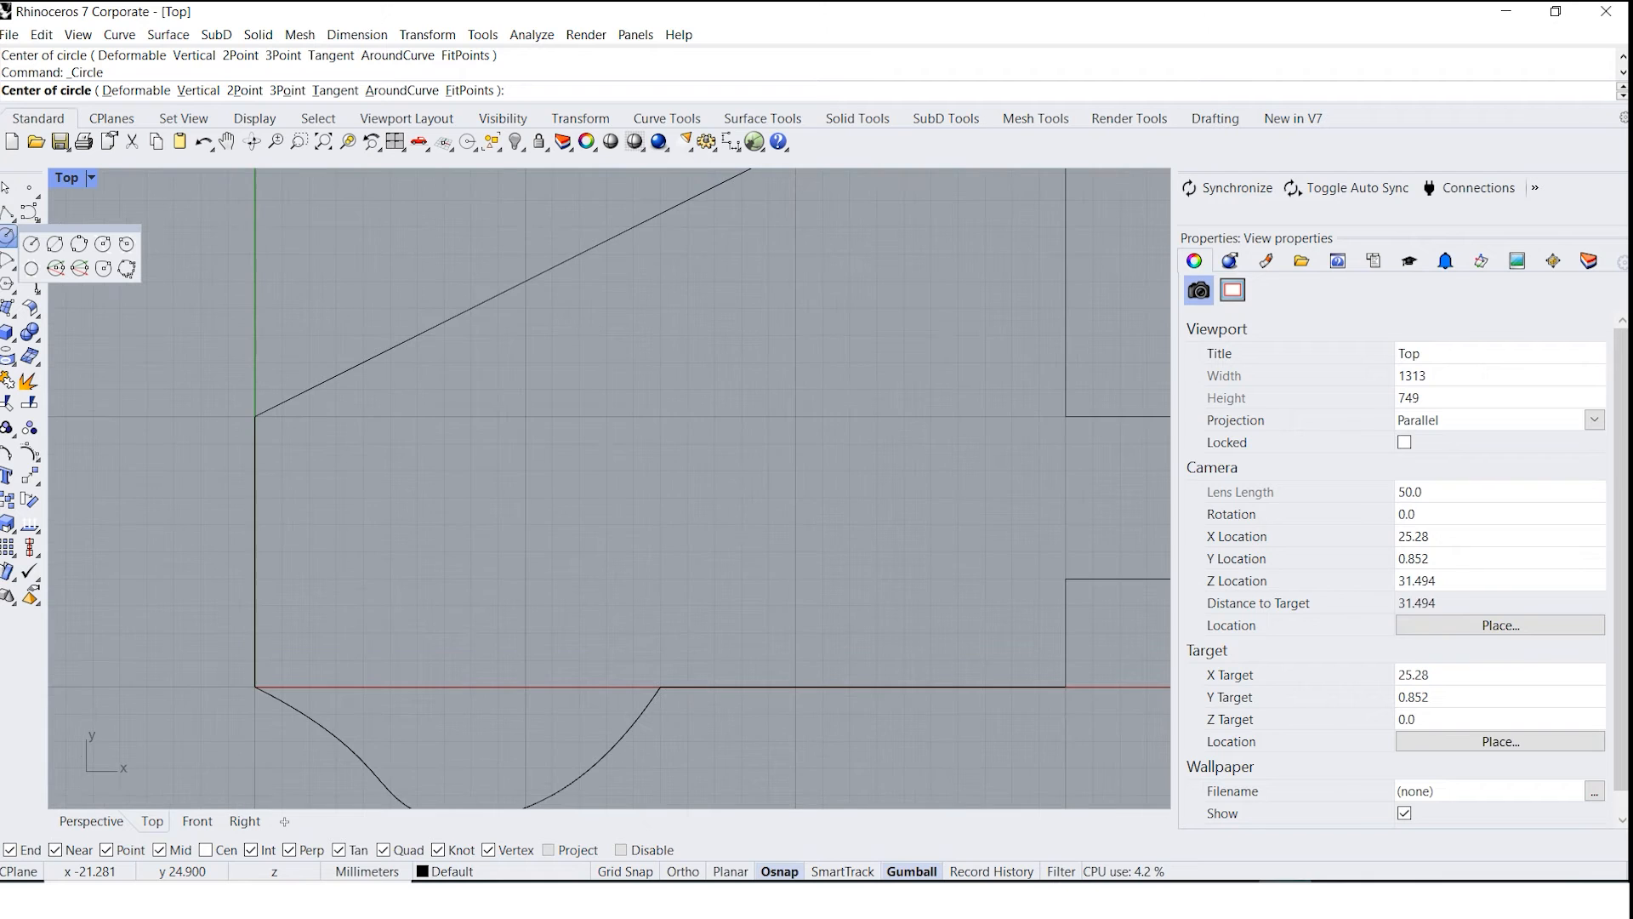
{"action": "left_click", "coordinate": [440, 472]}
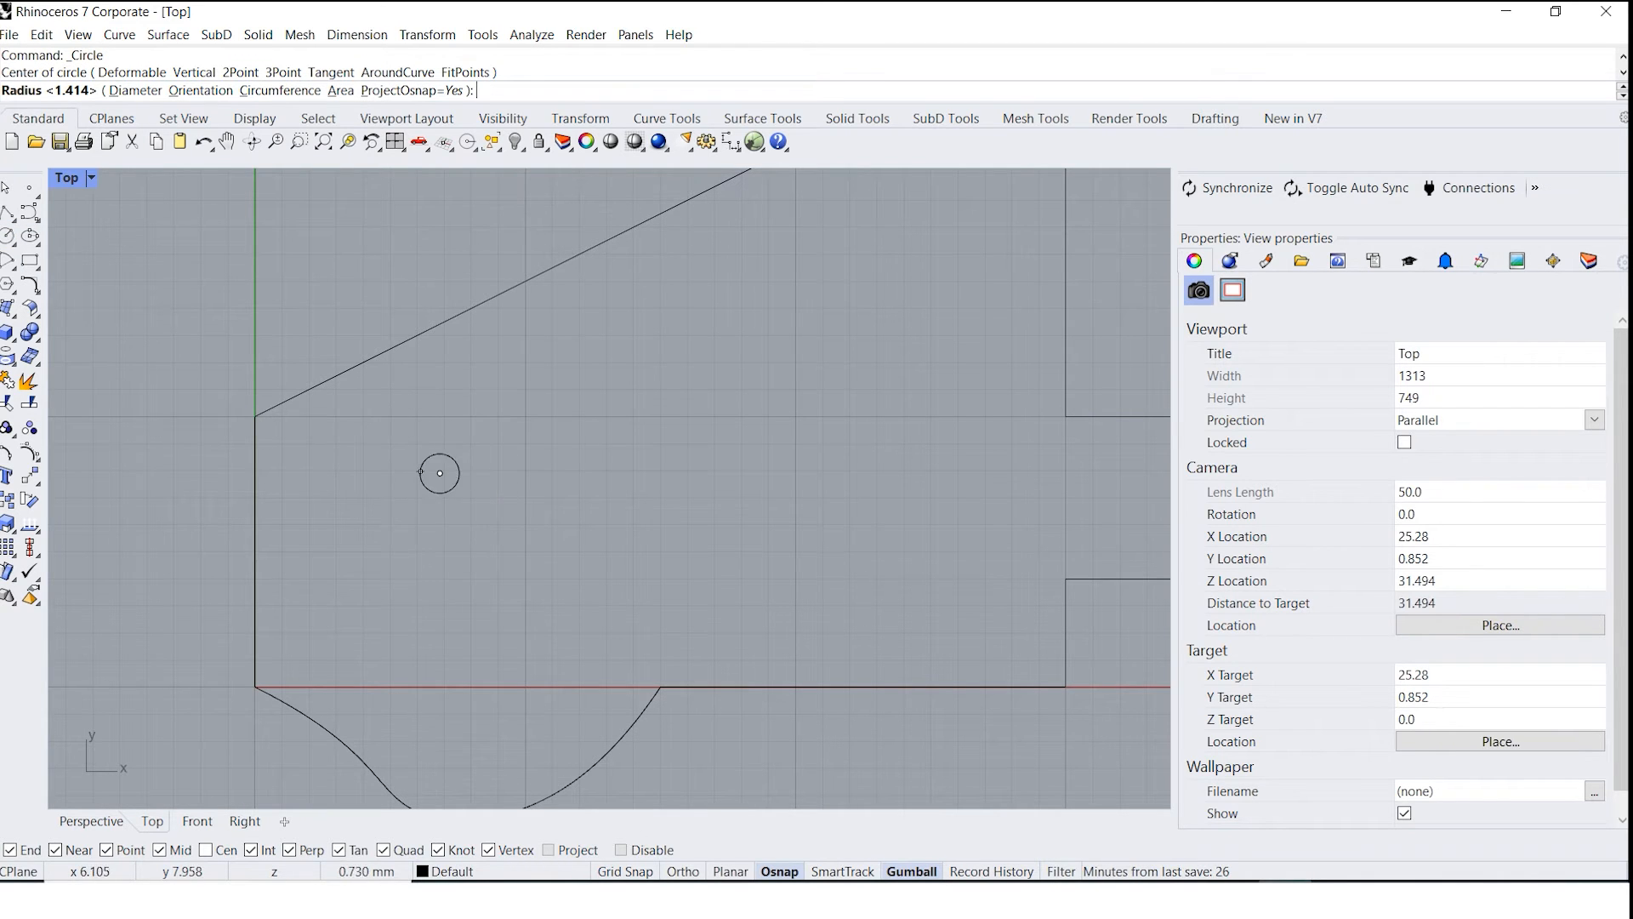
{"action": "scroll", "coordinate": [399, 502], "scroll_direction": "up", "scroll_amount": 1}
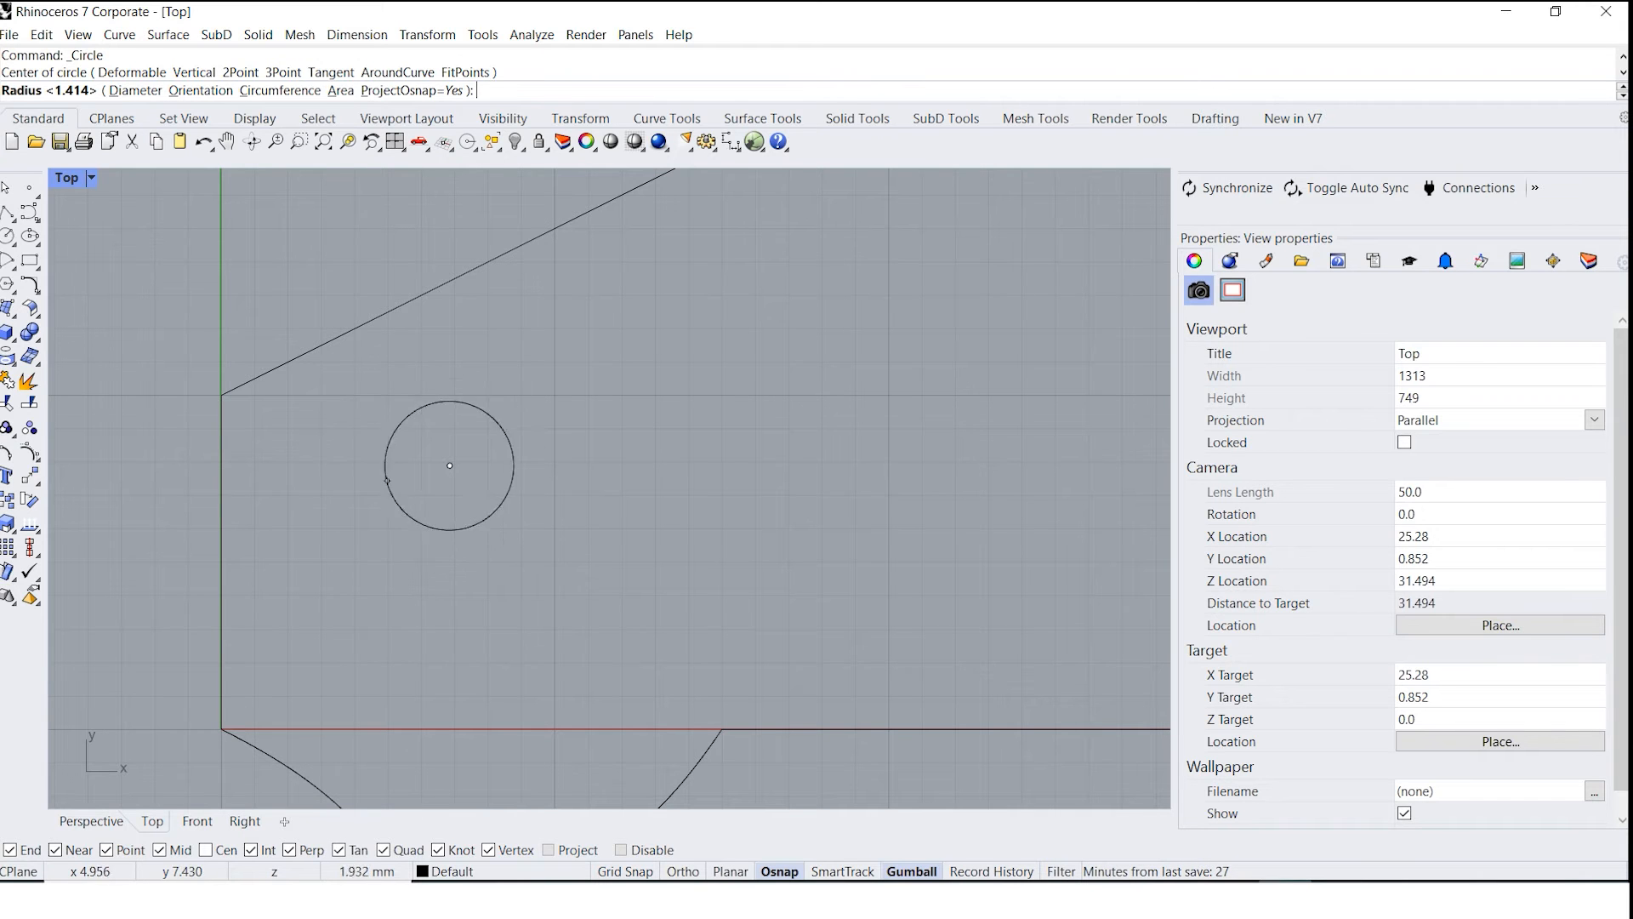
{"action": "left_click", "coordinate": [372, 474]}
Duplicate the circle twice along the X direction to form a row of three circles inside the profile.
{"action": "scroll", "coordinate": [610, 489], "scroll_direction": "down", "scroll_amount": 3}
{"action": "scroll", "coordinate": [610, 488], "scroll_direction": "up", "scroll_amount": 6}
{"action": "scroll", "coordinate": [455, 427], "scroll_direction": "down", "scroll_amount": 4}
{"action": "left_click", "coordinate": [457, 425]}
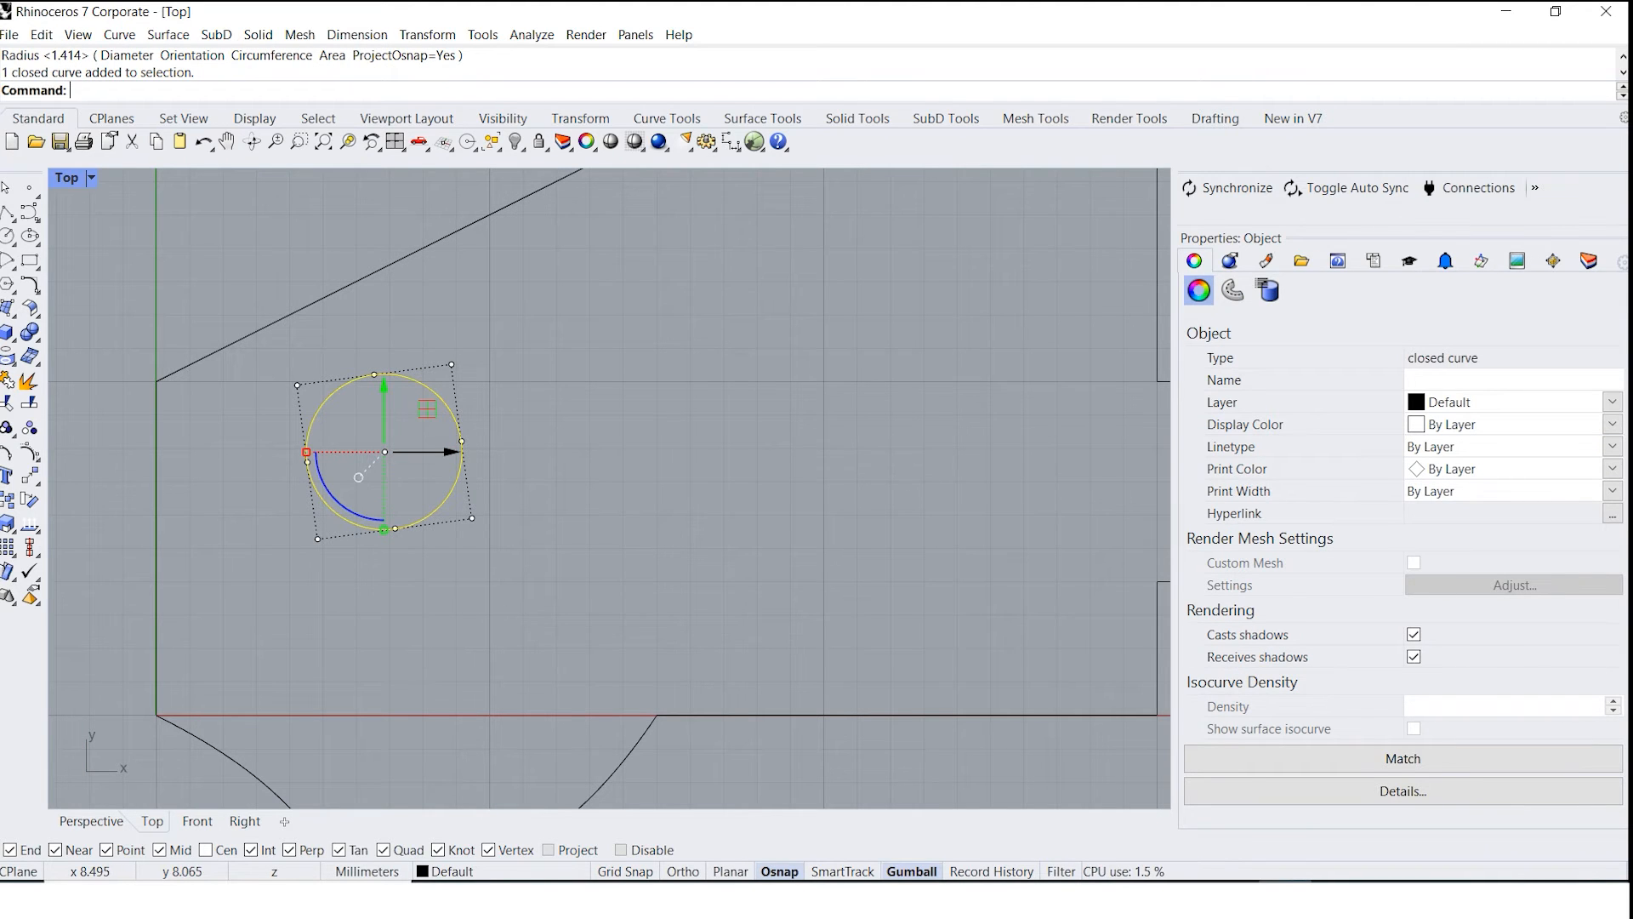
{"action": "left_click_drag", "start_coordinate": [445, 451], "coordinate": [745, 441]}
{"action": "scroll", "coordinate": [746, 460], "scroll_direction": "down", "scroll_amount": 4}
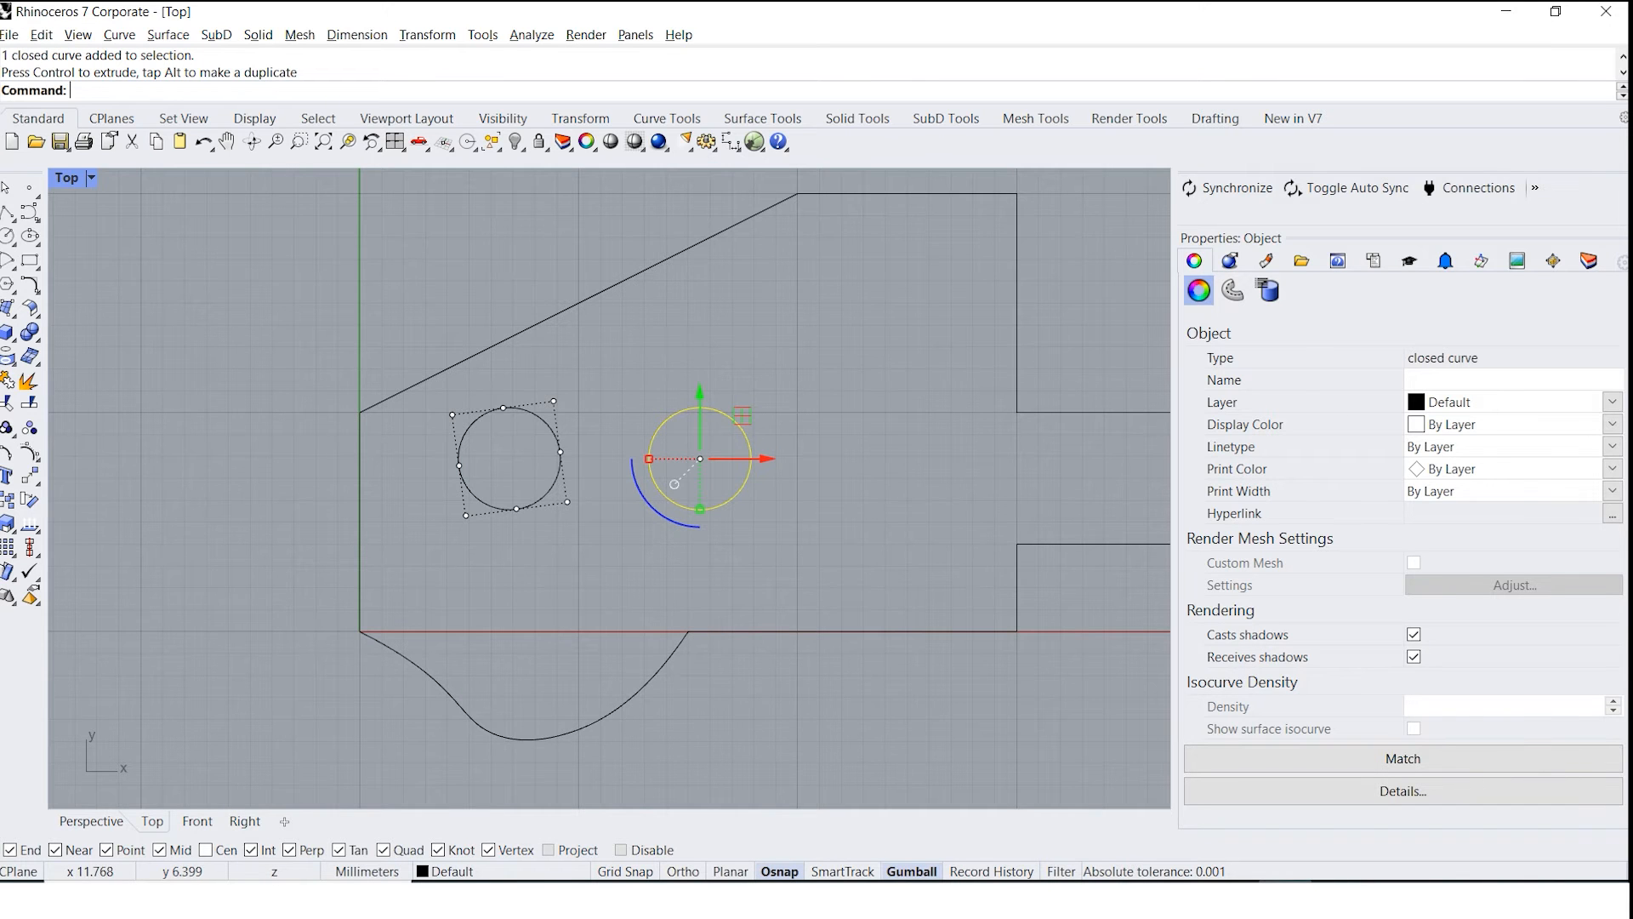
{"action": "scroll", "coordinate": [657, 508], "scroll_direction": "up", "scroll_amount": 2}
{"action": "scroll", "coordinate": [780, 461], "scroll_direction": "up", "scroll_amount": 3}
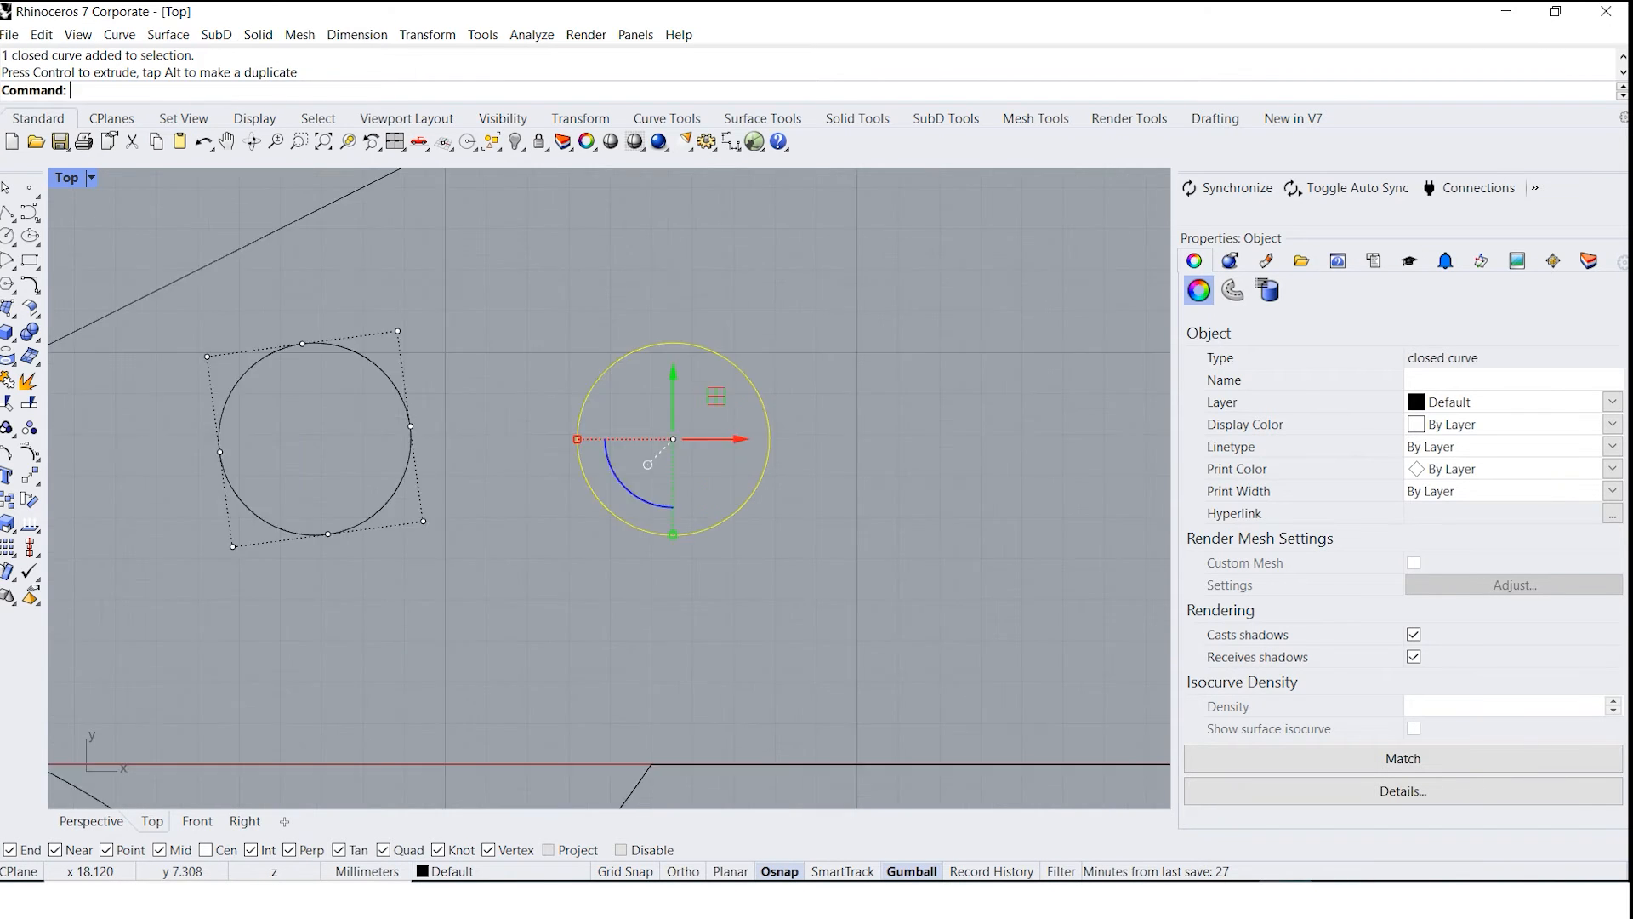
{"action": "left_click_drag", "start_coordinate": [715, 433], "coordinate": [1102, 401]}
{"action": "scroll", "coordinate": [986, 473], "scroll_direction": "down", "scroll_amount": 5}
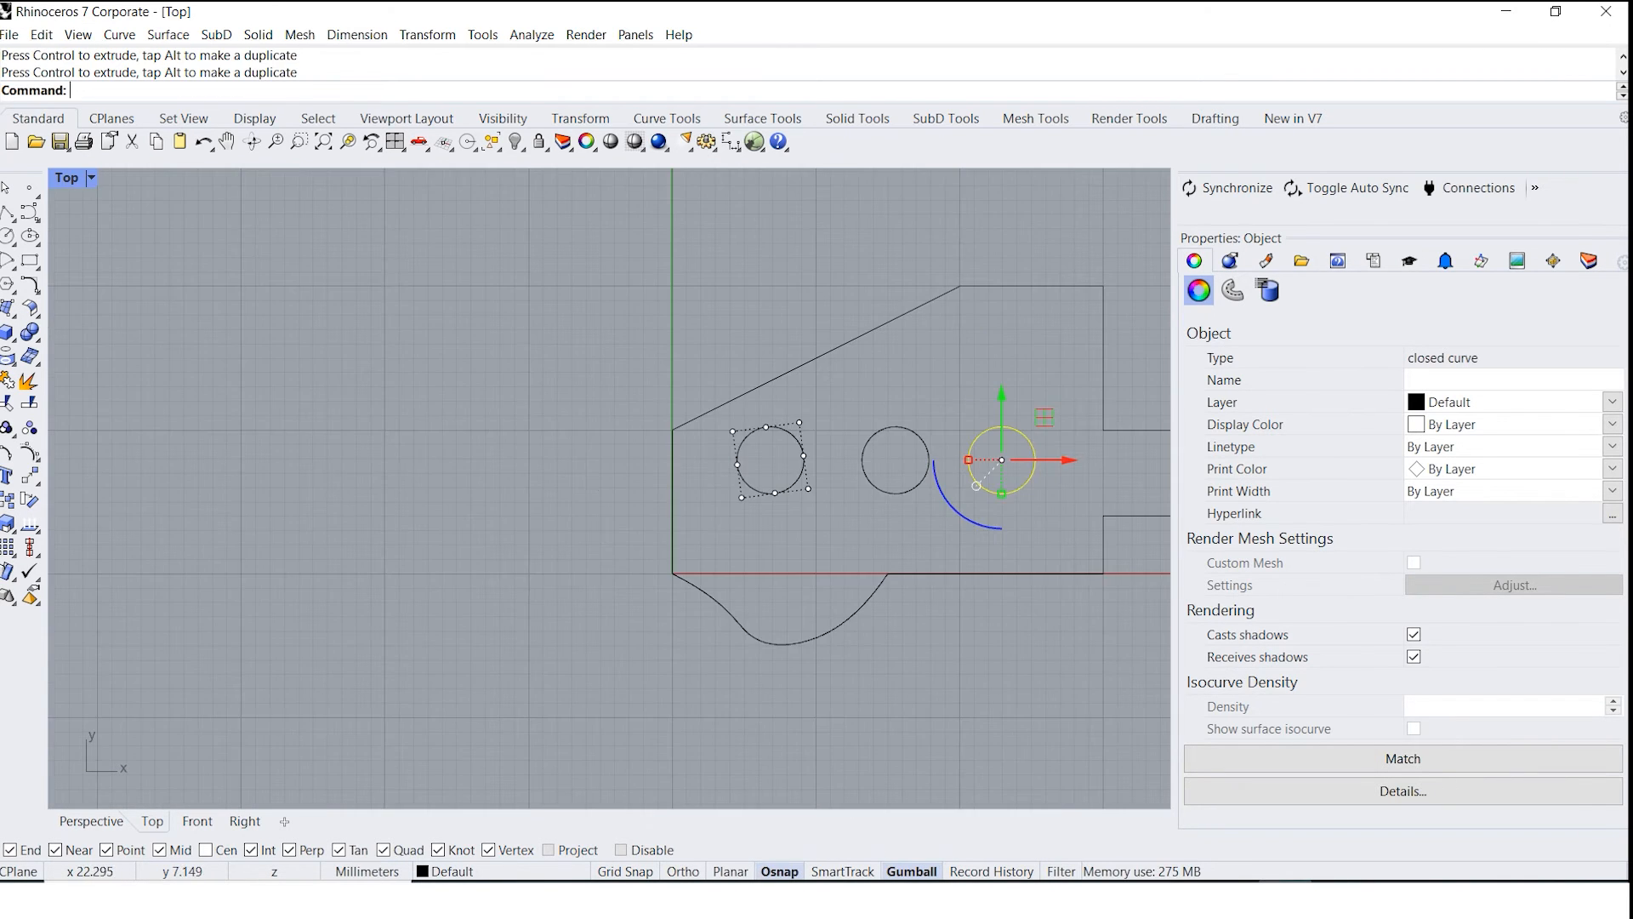
Join the polyline, the vertical line on the Y axis and the lower curve into one closed profile.
{"action": "right_click_drag", "start_coordinate": [982, 466], "coordinate": [702, 486]}
{"action": "scroll", "coordinate": [697, 485], "scroll_direction": "up", "scroll_amount": 2}
{"action": "scroll", "coordinate": [823, 465], "scroll_direction": "down", "scroll_amount": 2}
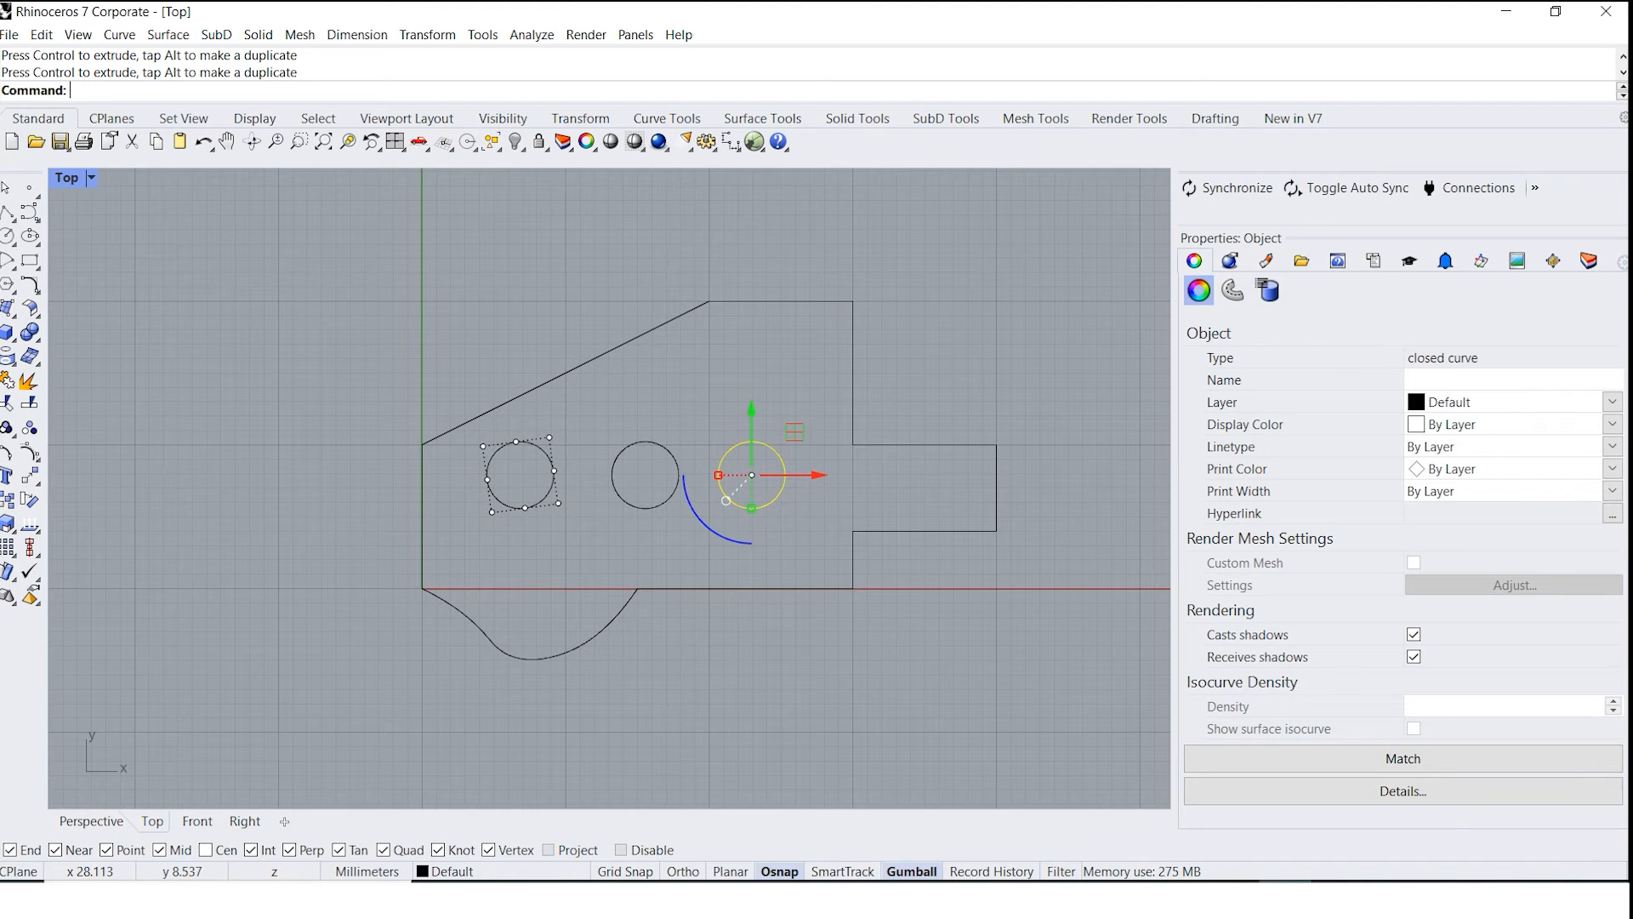
{"action": "scroll", "coordinate": [675, 620], "scroll_direction": "up", "scroll_amount": 2}
{"action": "key", "text": "Escape"}
{"action": "key", "text": "Escape"}
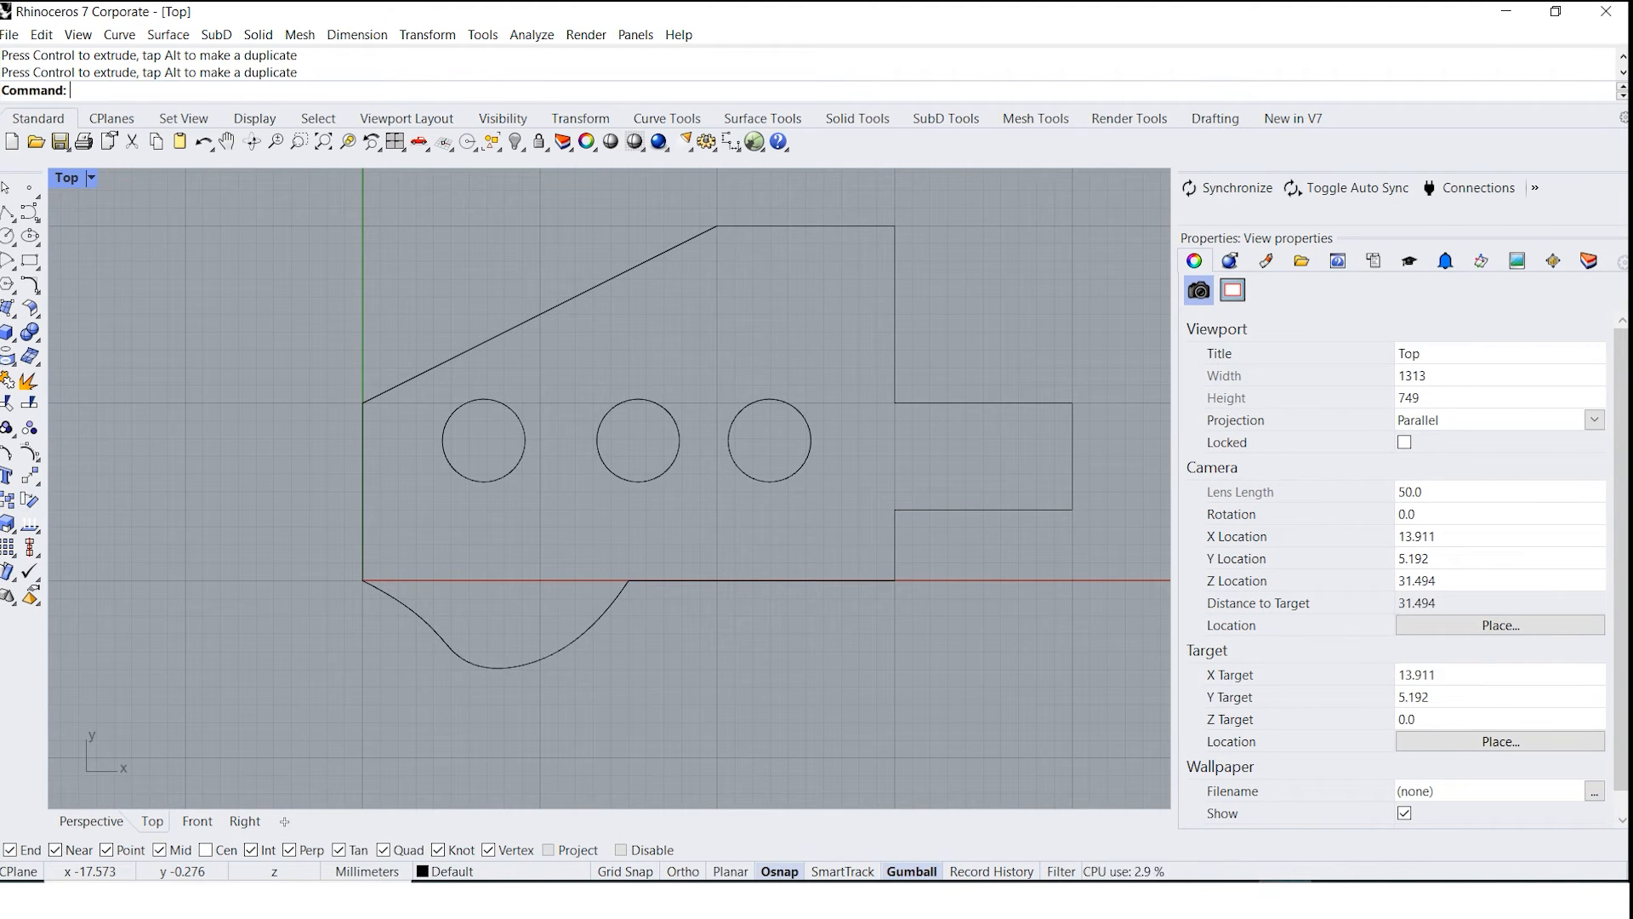
{"action": "left_click", "coordinate": [7, 380]}
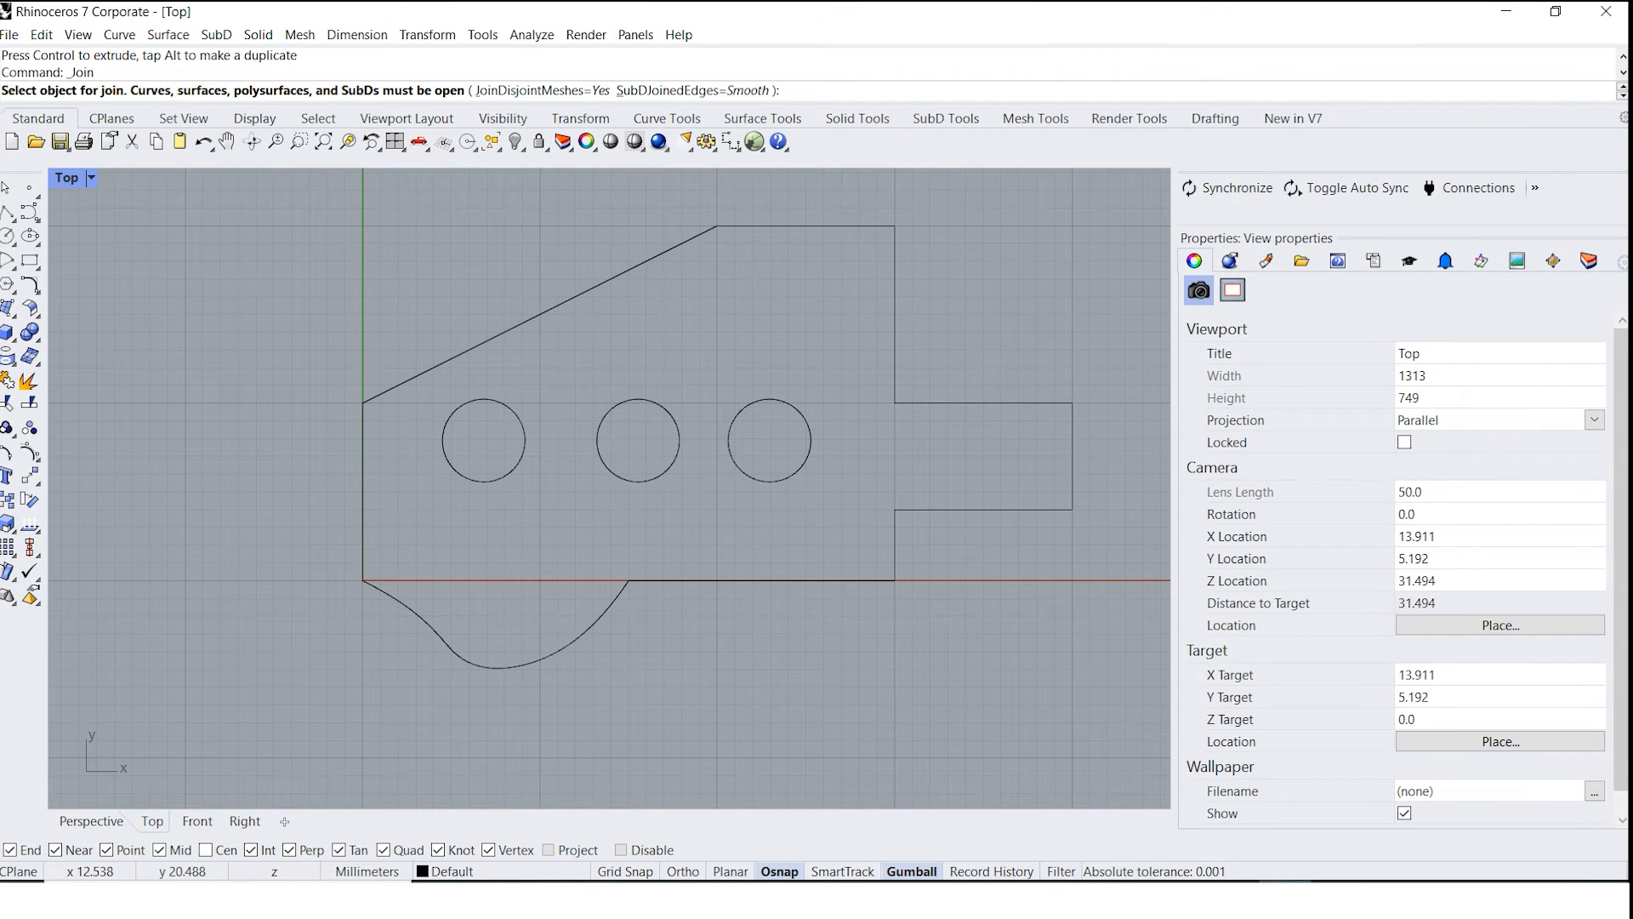
{"action": "left_click", "coordinate": [519, 324]}
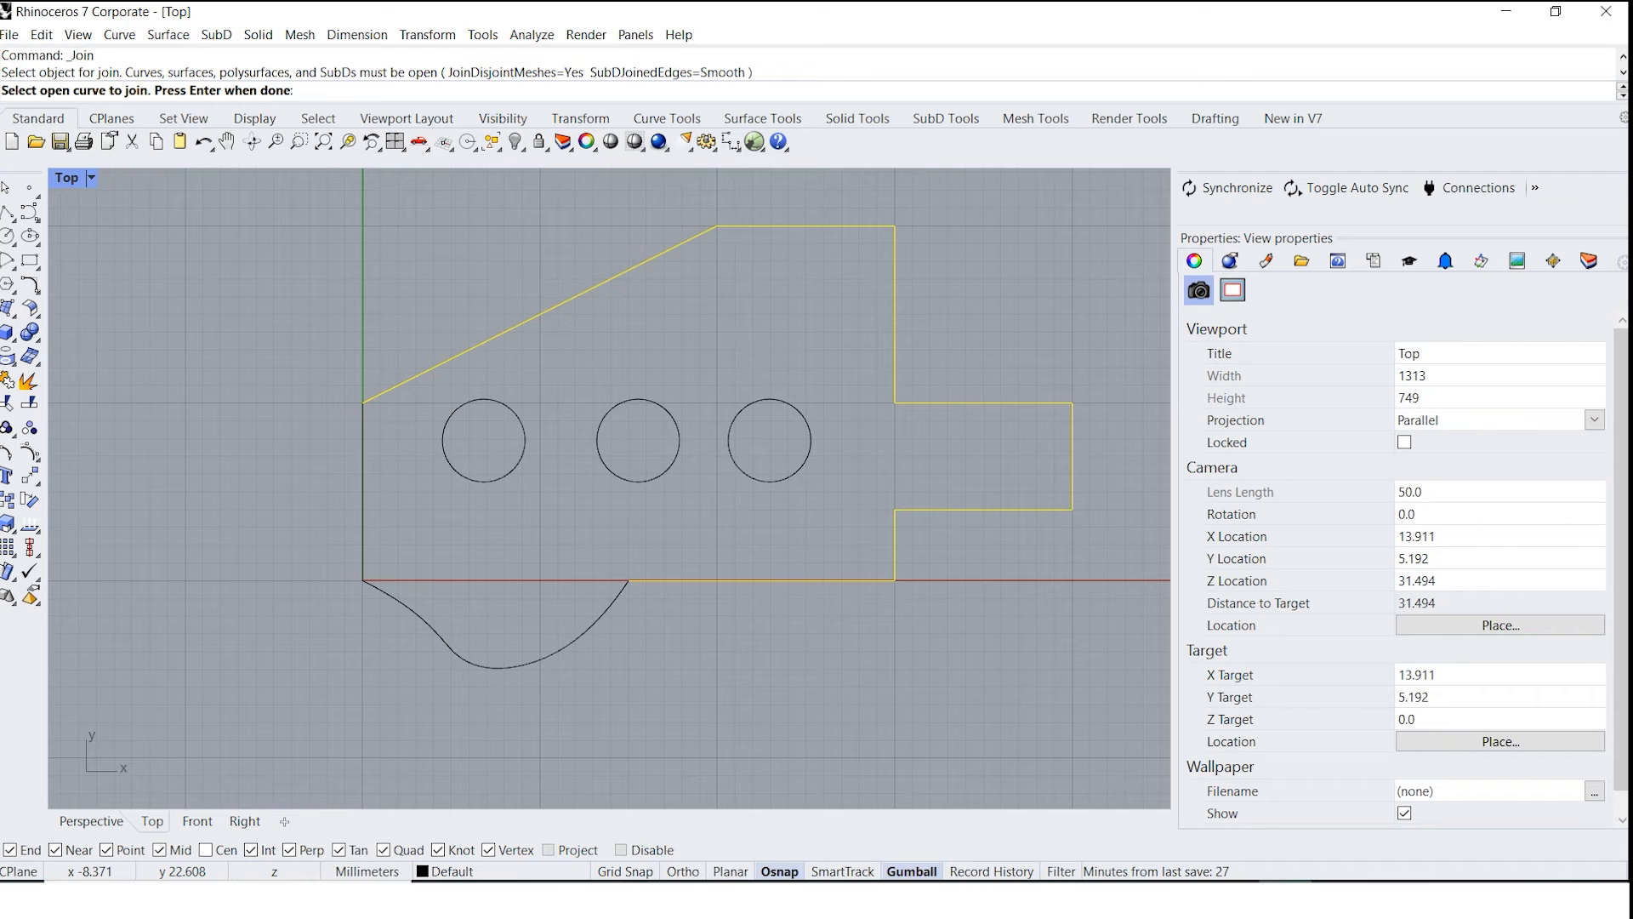
{"action": "left_click", "coordinate": [363, 440]}
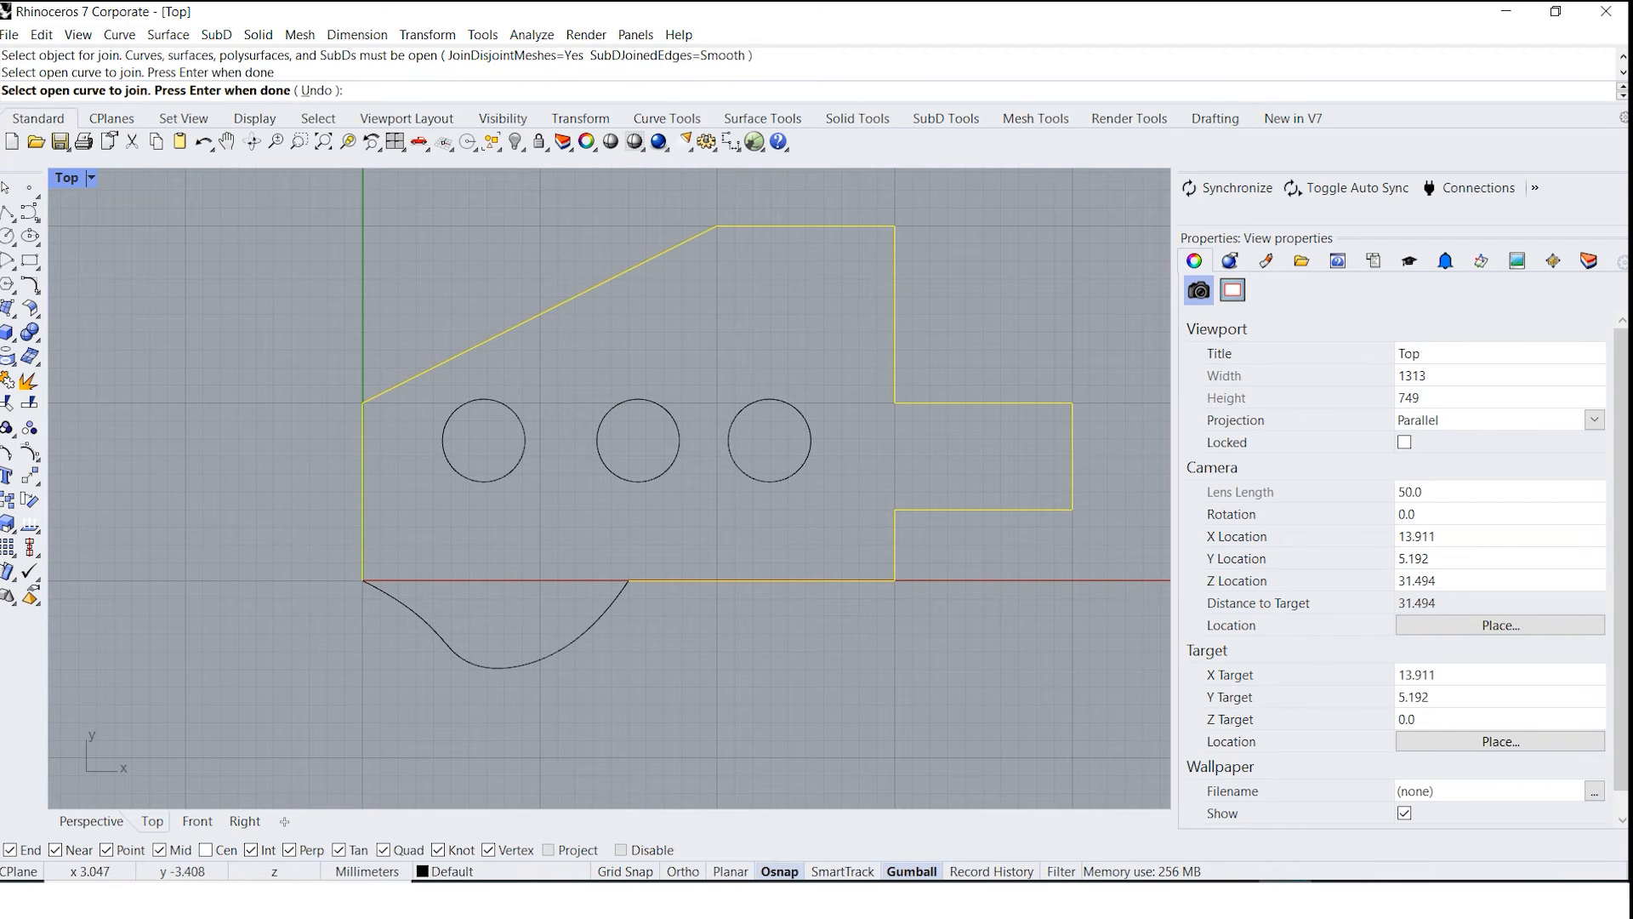
{"action": "key", "text": "Return"}
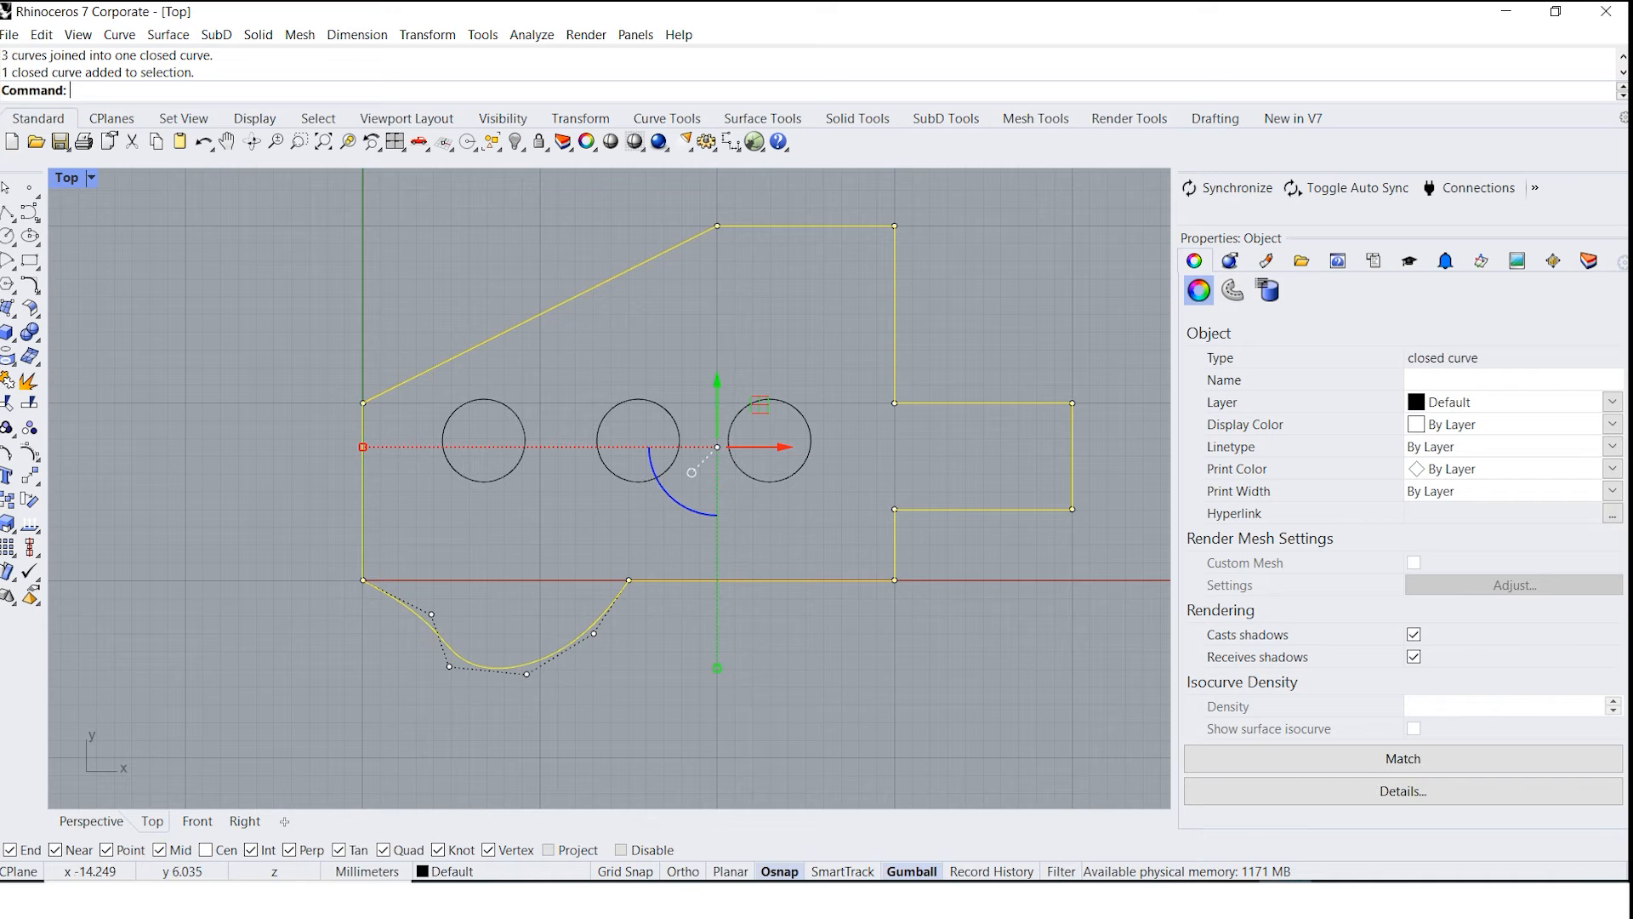
Try to run Join on the already closed profile once more.
{"action": "left_click", "coordinate": [8, 381]}
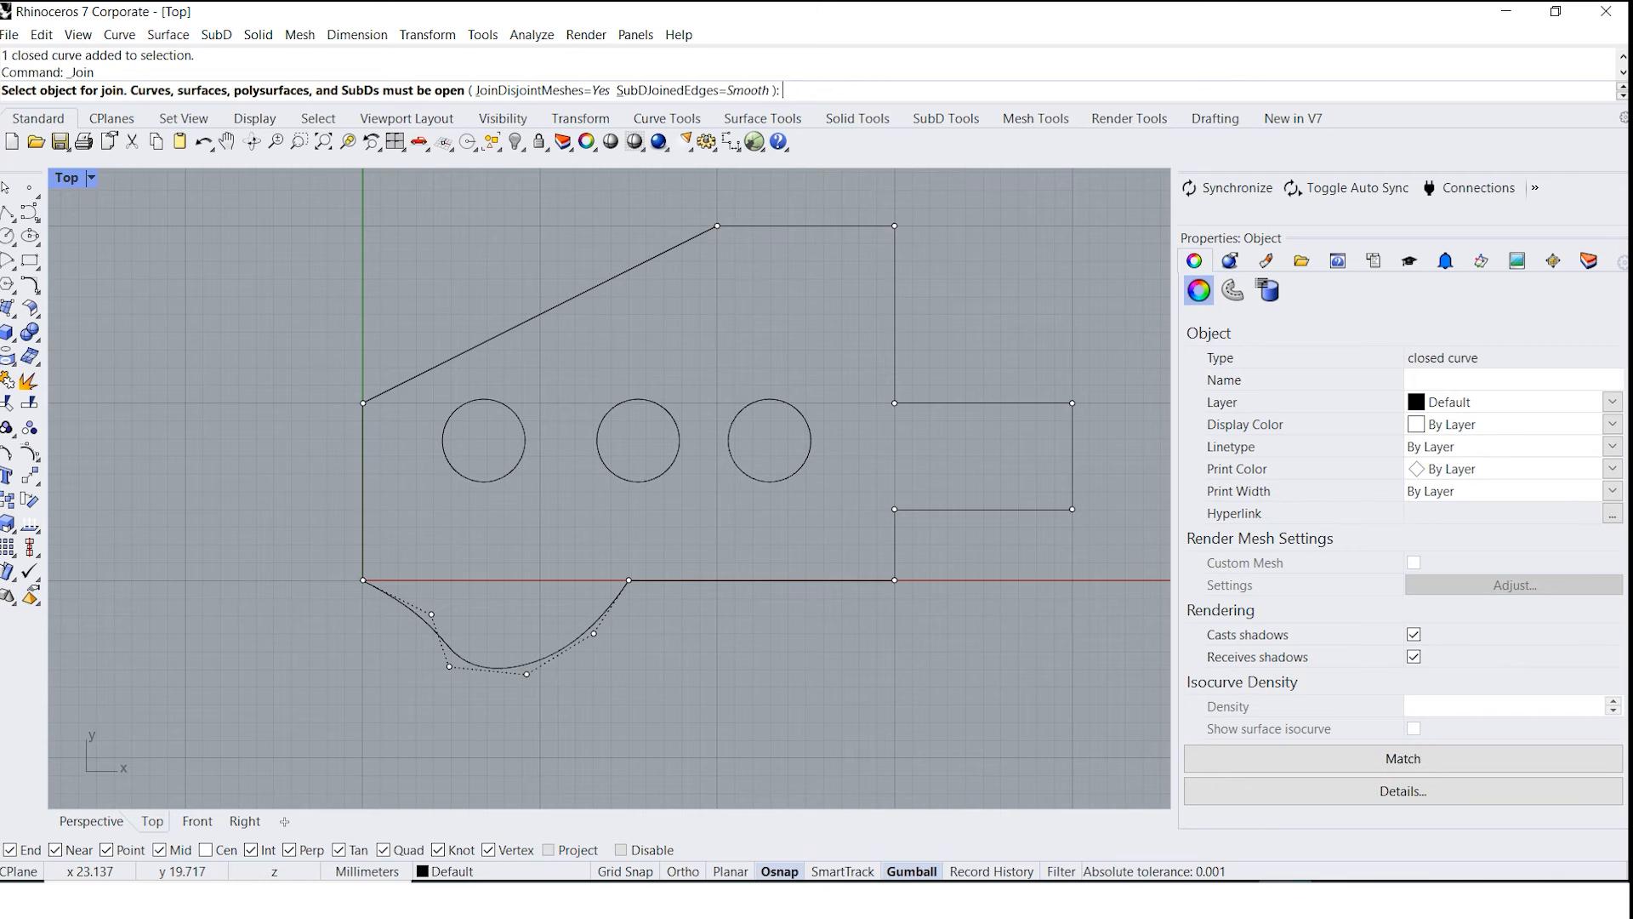
{"action": "left_click", "coordinate": [773, 228]}
{"action": "key", "text": "Escape"}
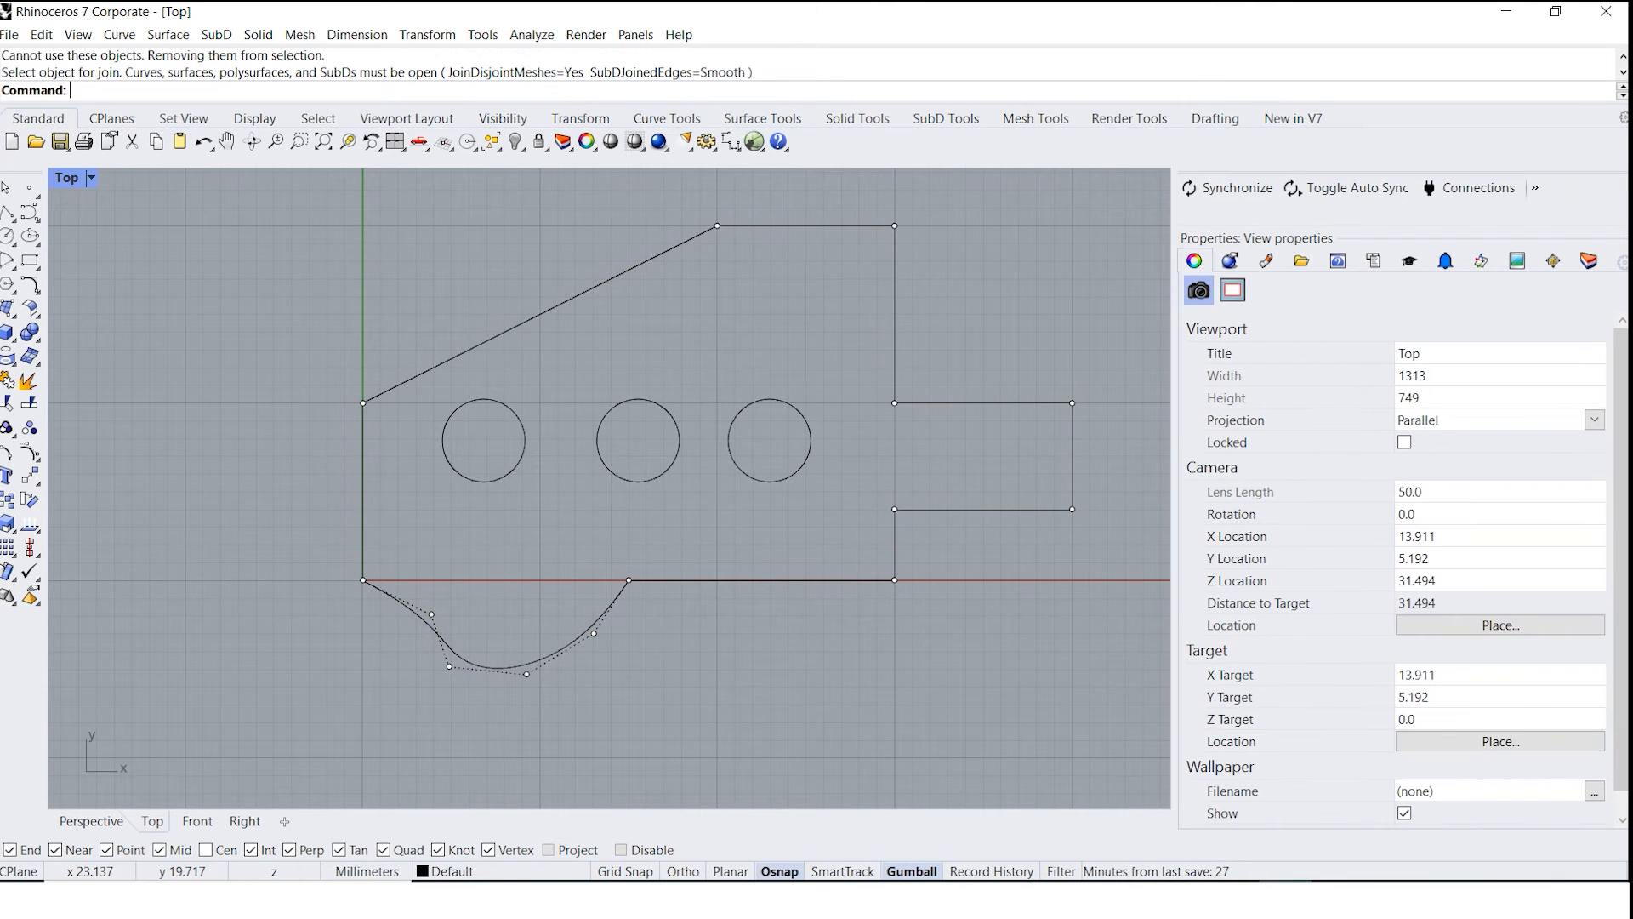
Select the joined profile as a single curve to check it, and deselect it with its control points hidden.
{"action": "left_click", "coordinate": [893, 297]}
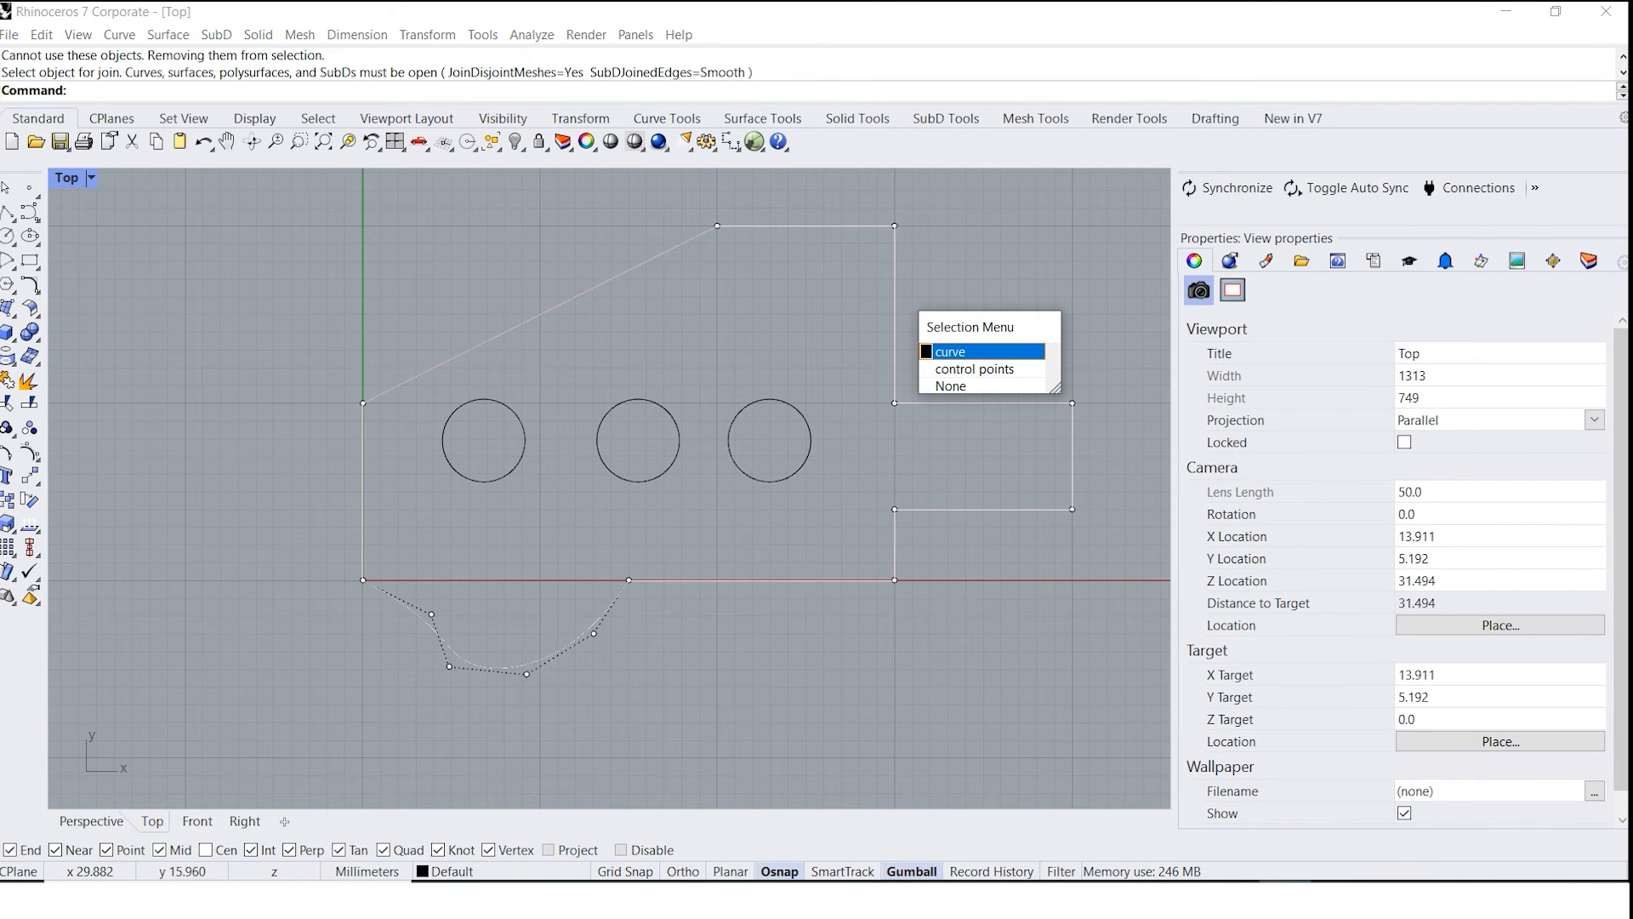
{"action": "left_click", "coordinate": [937, 351]}
{"action": "key", "text": "Escape"}
{"action": "key", "text": "Escape"}
{"action": "key", "text": "Escape"}
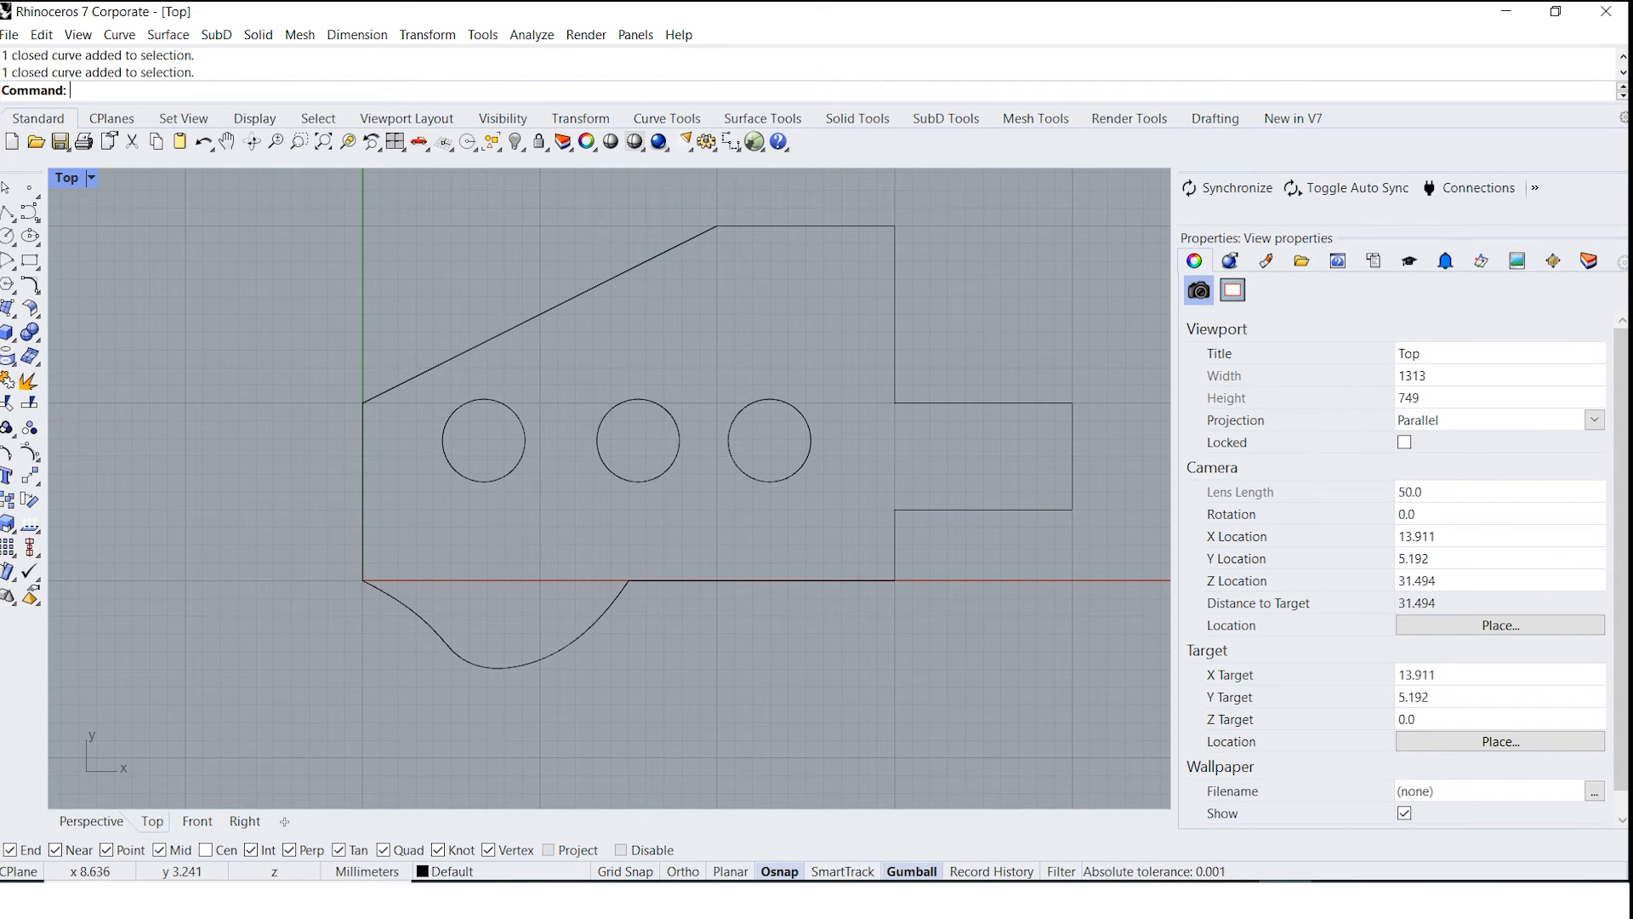
{"action": "scroll", "coordinate": [380, 389], "scroll_direction": "down", "scroll_amount": 4}
{"action": "scroll", "coordinate": [379, 390], "scroll_direction": "up", "scroll_amount": 4}
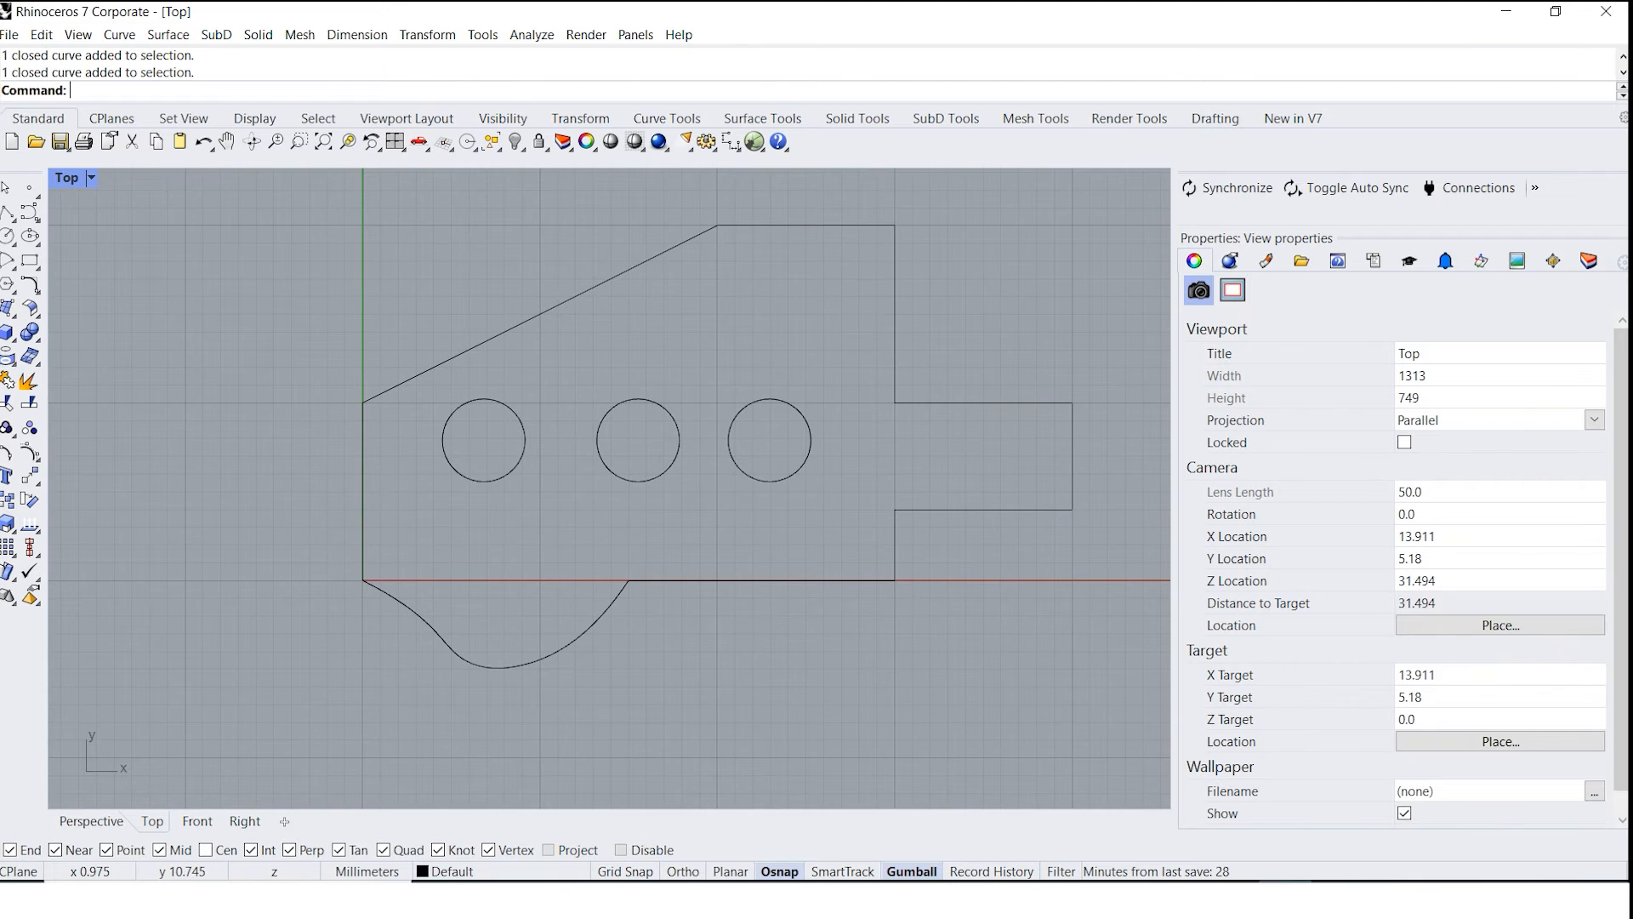
Switch from the Top view to a maximized Perspective view that frames the profile and its circles.
{"action": "double_click", "coordinate": [66, 177]}
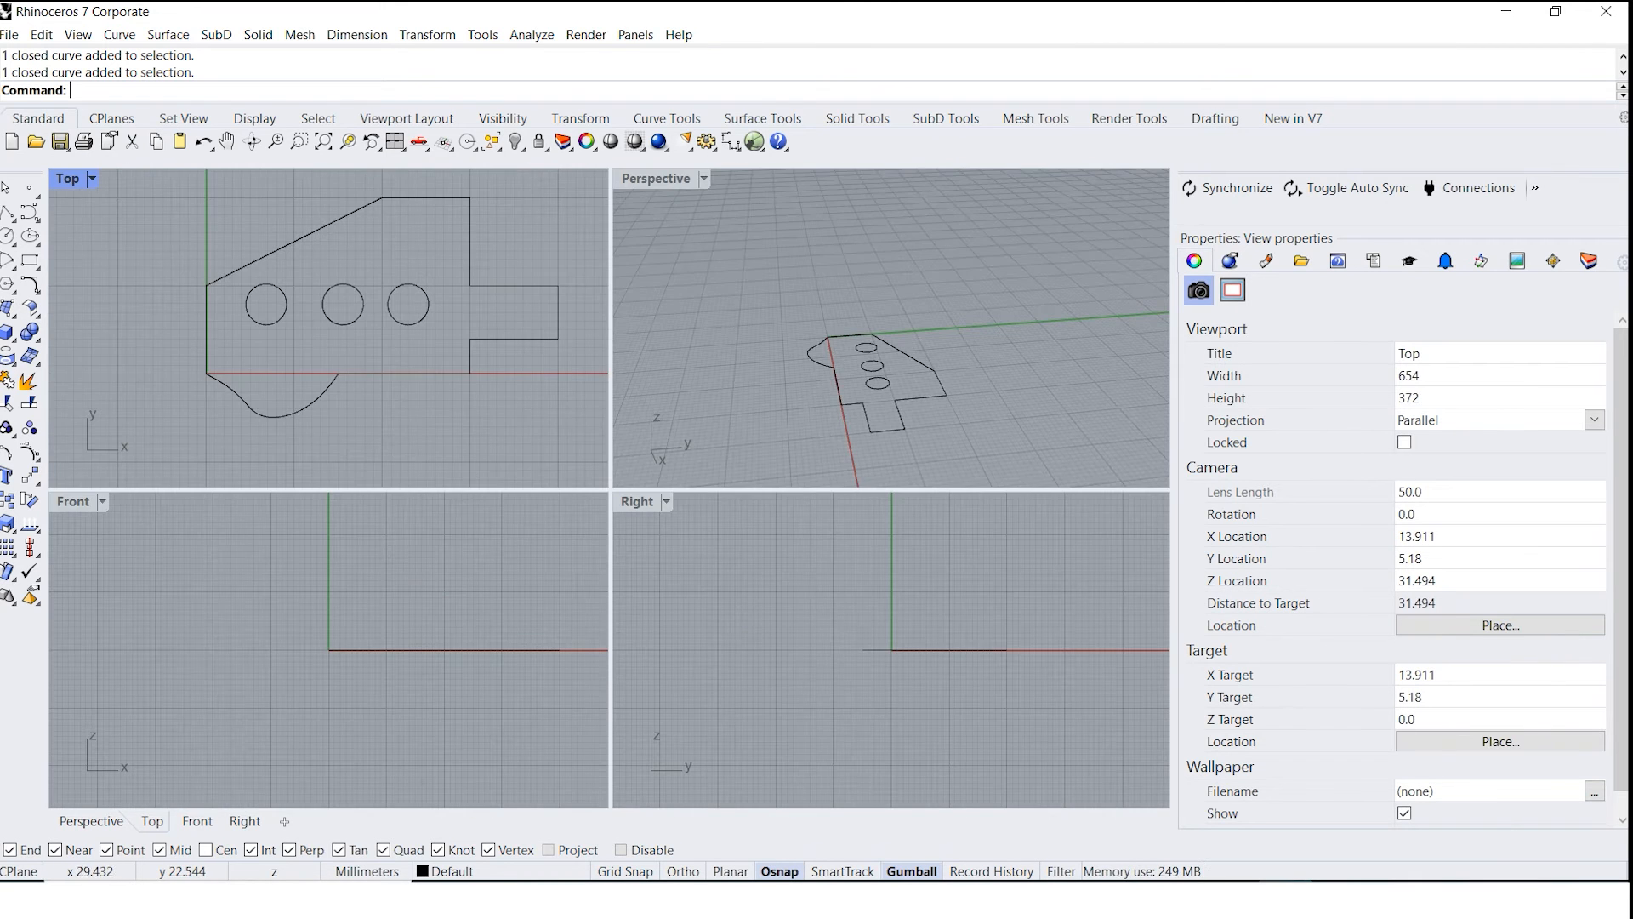
{"action": "double_click", "coordinate": [655, 176]}
{"action": "scroll", "coordinate": [714, 474], "scroll_direction": "down", "scroll_amount": 2}
{"action": "right_click_drag", "start_coordinate": [680, 520], "coordinate": [1004, 583]}
{"action": "scroll", "coordinate": [944, 541], "scroll_direction": "up", "scroll_amount": 4}
{"action": "right_click_drag", "start_coordinate": [780, 549], "coordinate": [953, 523]}
Extrude the closed profile and its three circles together as straight planar curves into a solid 2 mm thick.
{"action": "left_click_drag", "start_coordinate": [352, 318], "coordinate": [1035, 723]}
{"action": "left_click", "coordinate": [257, 34]}
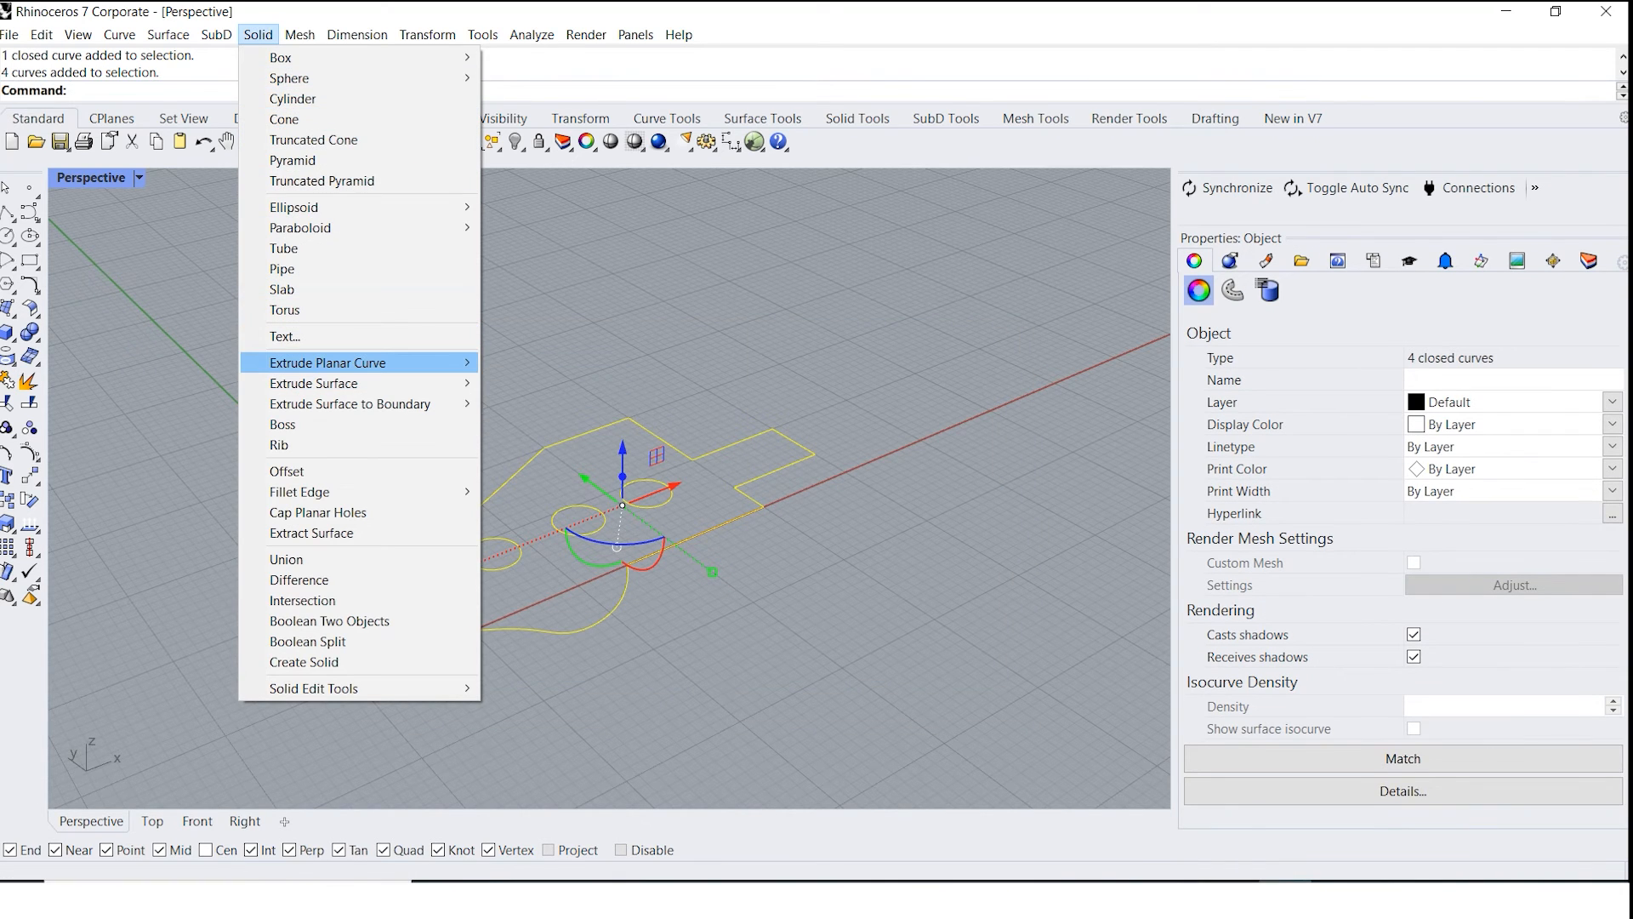
{"action": "mouse_move", "coordinate": [366, 362]}
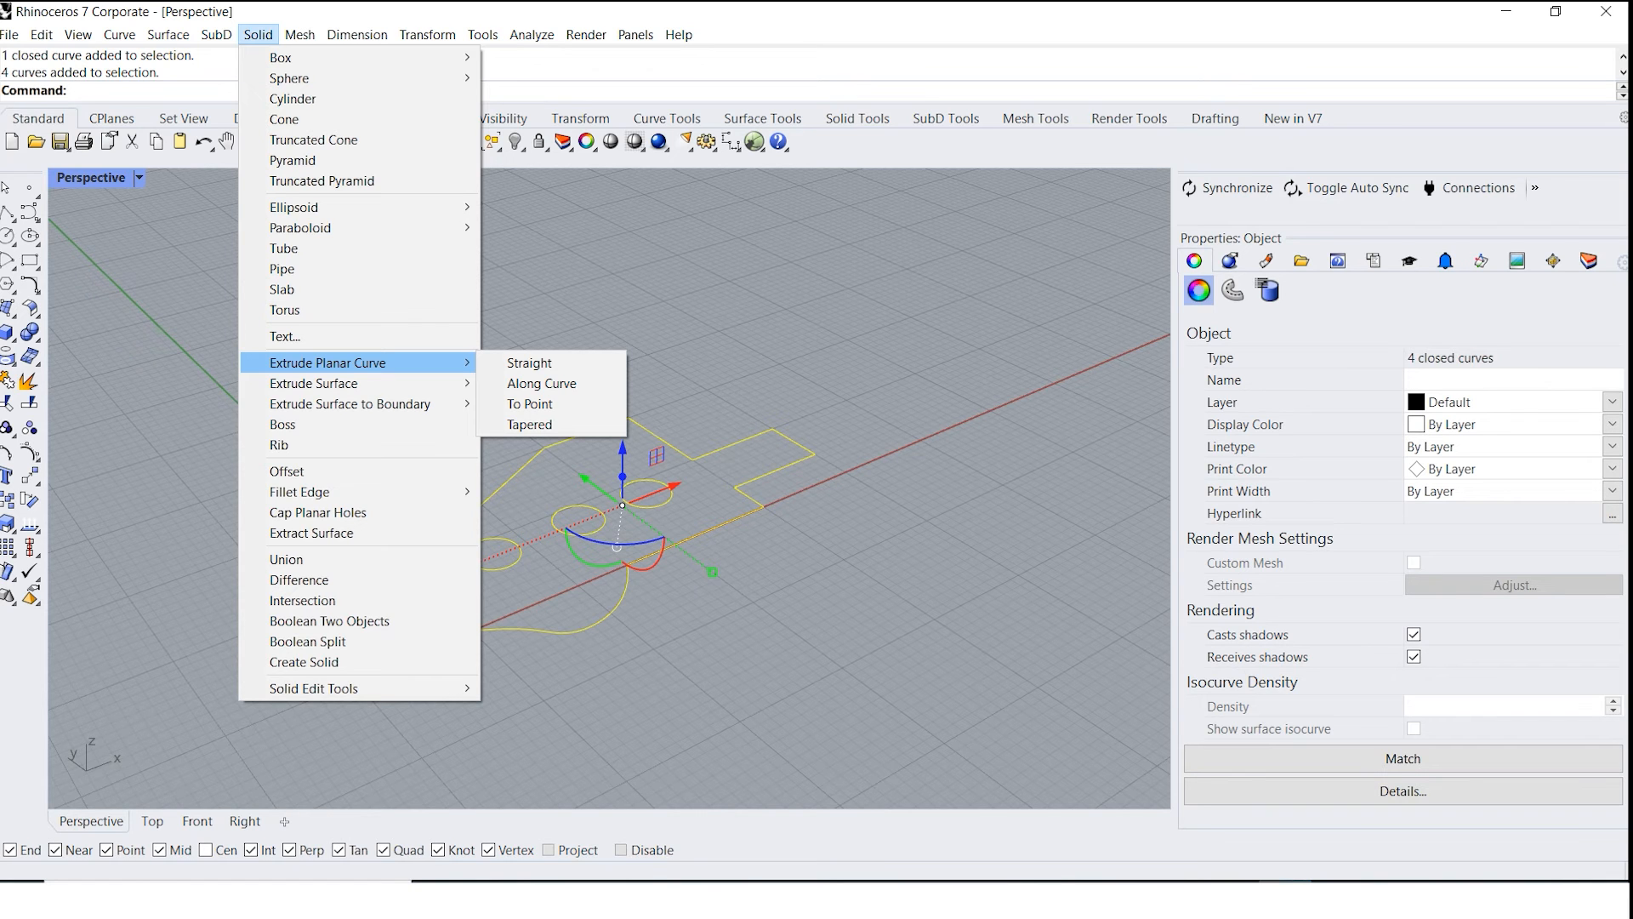
{"action": "left_click", "coordinate": [529, 363]}
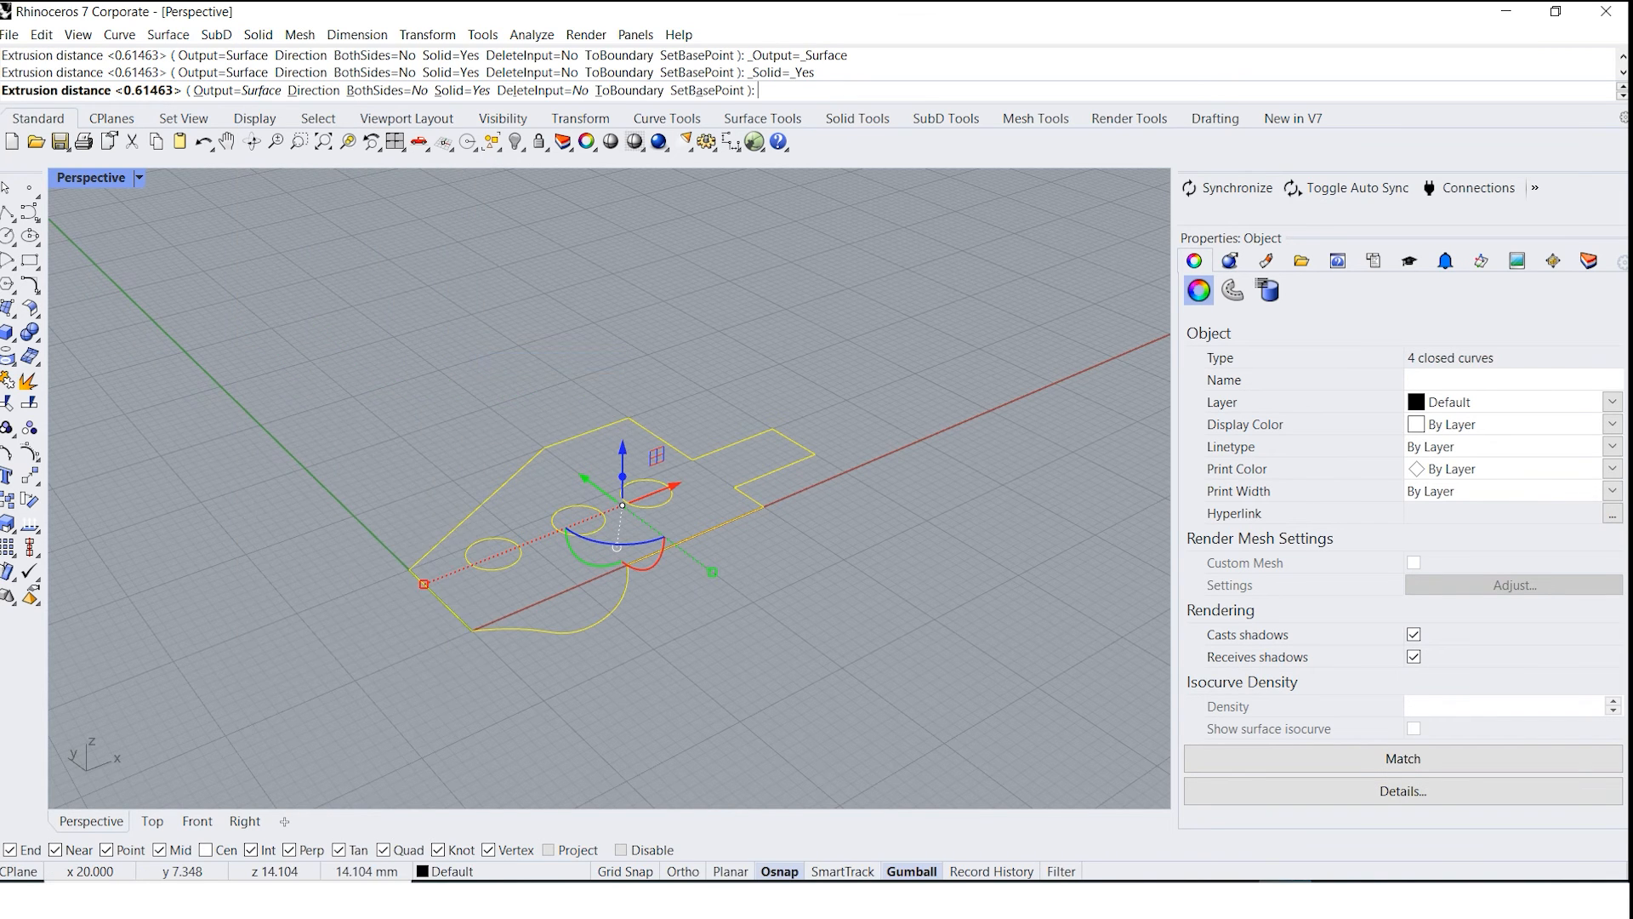
{"action": "right_click_drag", "start_coordinate": [538, 414], "coordinate": [560, 374]}
{"action": "scroll", "coordinate": [554, 411], "scroll_direction": "up", "scroll_amount": 4}
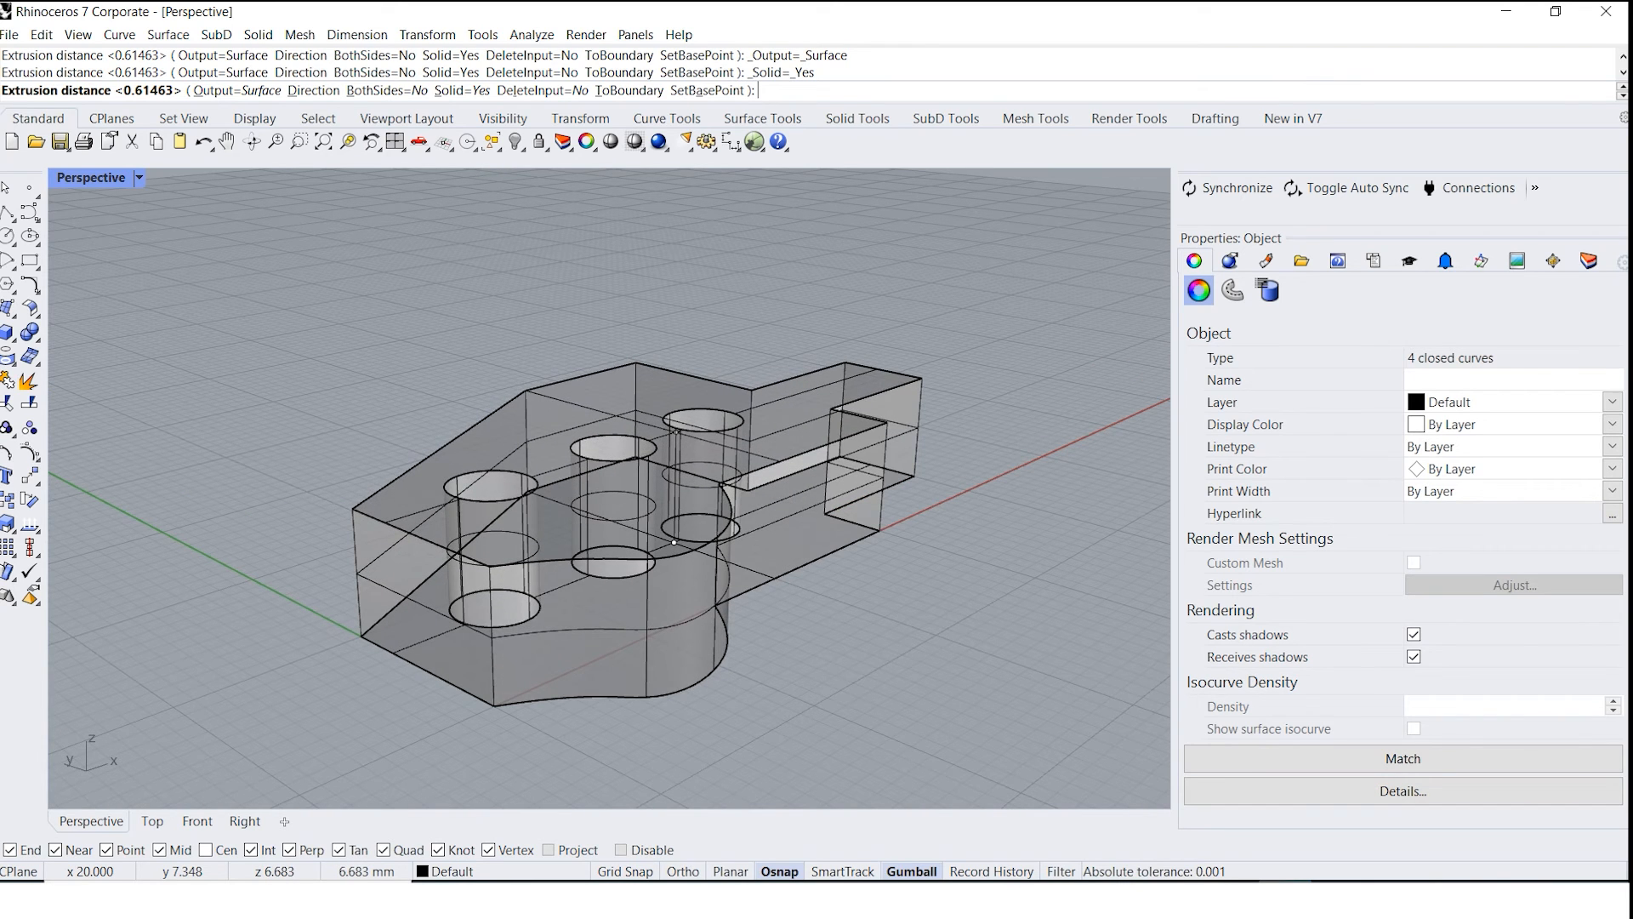
{"action": "type", "text": "2"}
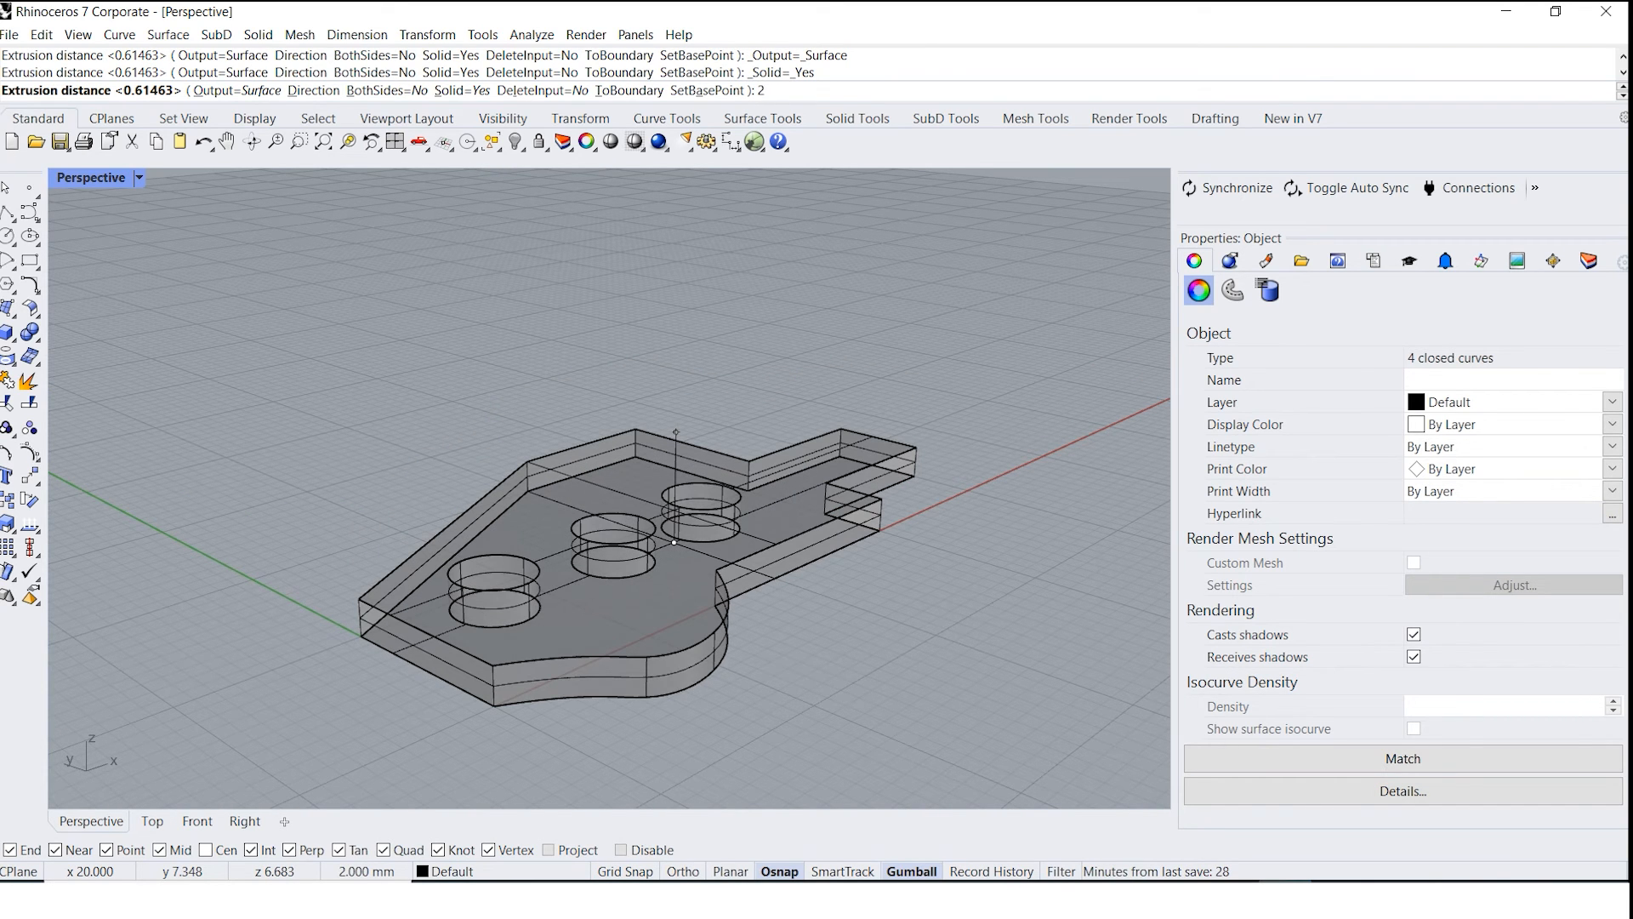
{"action": "key", "text": "Return"}
Deselect the source curves and examine the extruded plate and its three holes from several angles.
{"action": "scroll", "coordinate": [612, 439], "scroll_direction": "down", "scroll_amount": 4}
{"action": "mouse_move", "coordinate": [612, 439]}
{"action": "right_mouse_down"}
{"action": "mouse_move", "coordinate": [615, 507]}
{"action": "mouse_move", "coordinate": [901, 455]}
{"action": "mouse_move", "coordinate": [515, 513]}
{"action": "mouse_move", "coordinate": [748, 434]}
{"action": "mouse_move", "coordinate": [676, 493]}
{"action": "mouse_move", "coordinate": [577, 487]}
{"action": "right_mouse_up"}
{"action": "scroll", "coordinate": [615, 507], "scroll_direction": "up", "scroll_amount": 5}
{"action": "scroll", "coordinate": [513, 515], "scroll_direction": "up", "scroll_amount": 4}
{"action": "scroll", "coordinate": [577, 486], "scroll_direction": "down", "scroll_amount": 6}
{"action": "right_click_drag", "start_coordinate": [855, 468], "coordinate": [906, 426]}
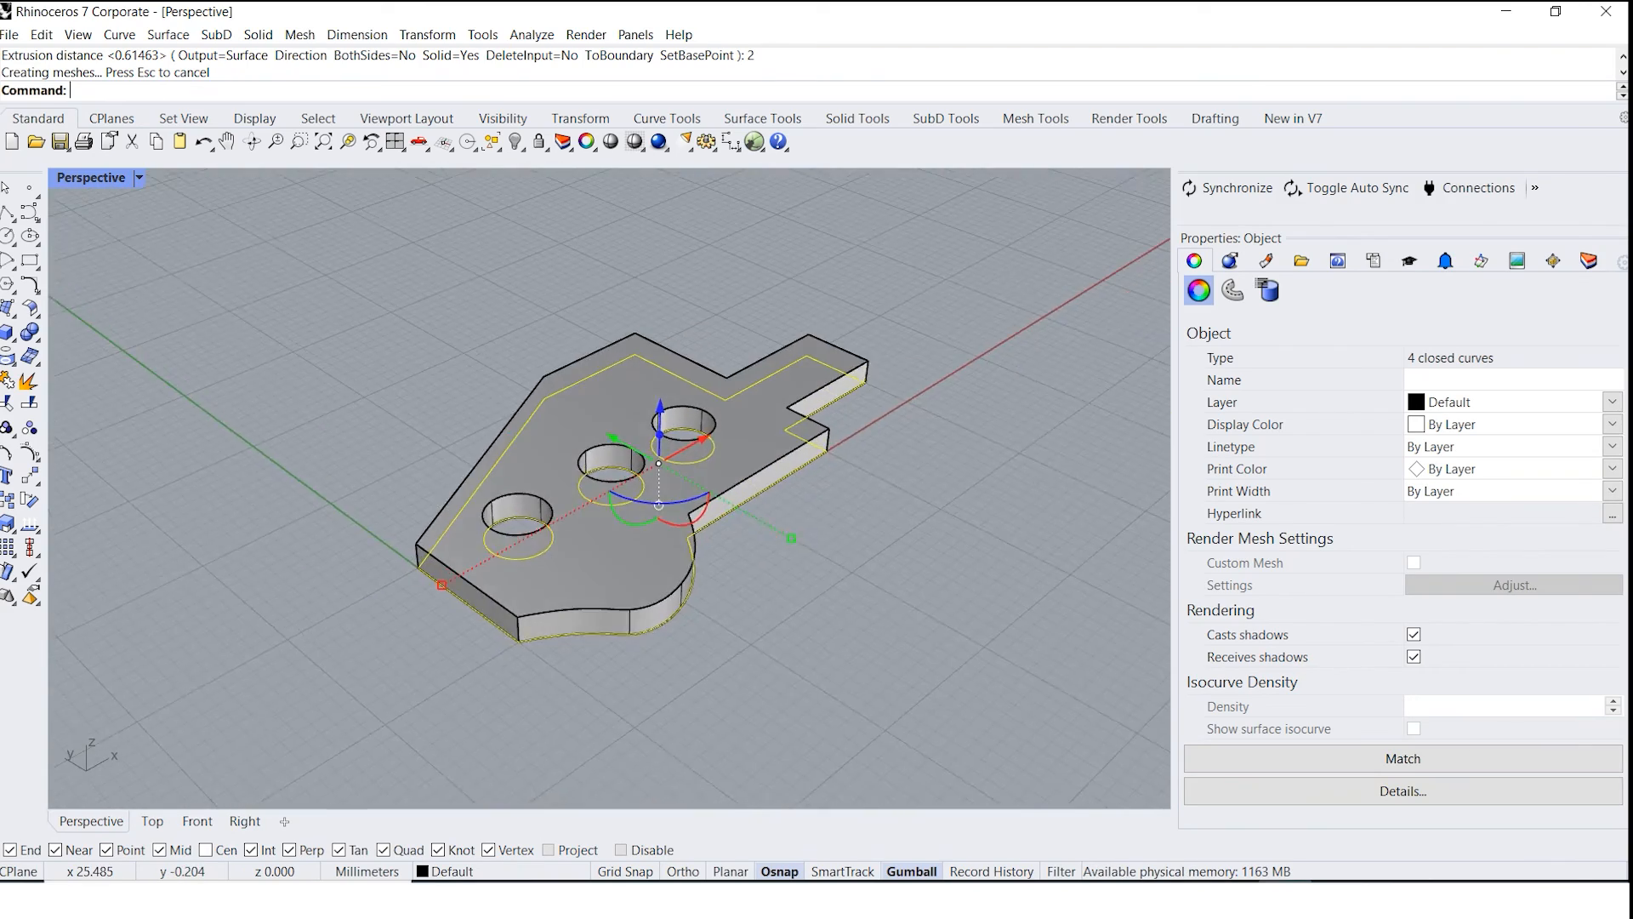
{"action": "scroll", "coordinate": [808, 513], "scroll_direction": "up", "scroll_amount": 5}
{"action": "left_click", "coordinate": [832, 500]}
{"action": "right_click_drag", "start_coordinate": [729, 496], "coordinate": [634, 560]}
{"action": "scroll", "coordinate": [522, 526], "scroll_direction": "down", "scroll_amount": 2}
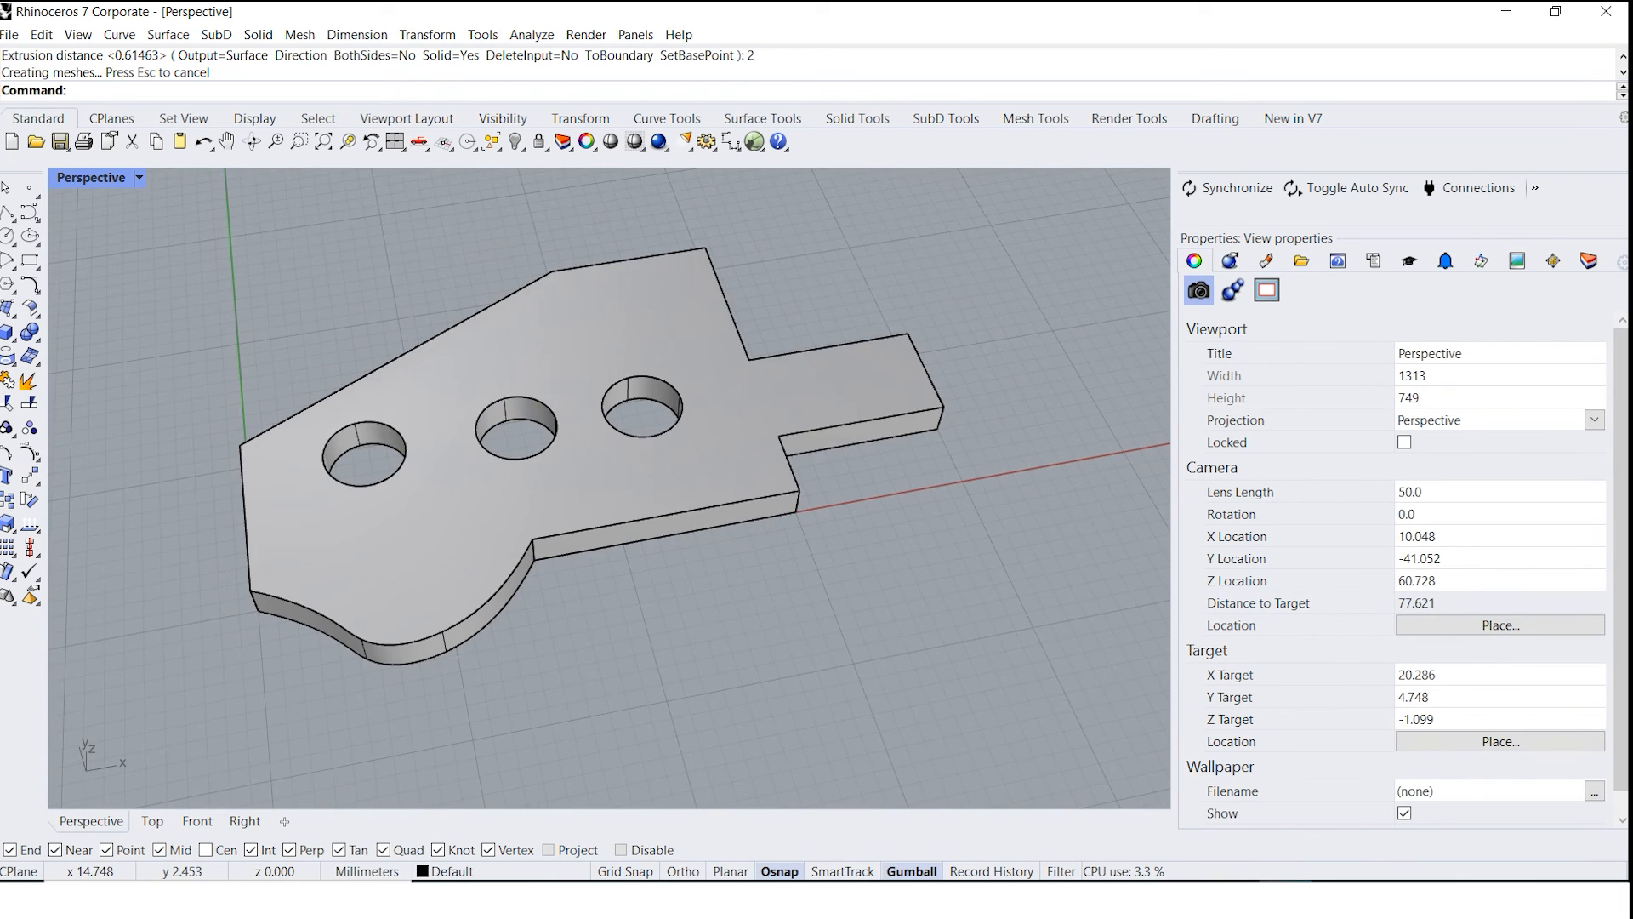
{"action": "scroll", "coordinate": [397, 566], "scroll_direction": "up", "scroll_amount": 2}
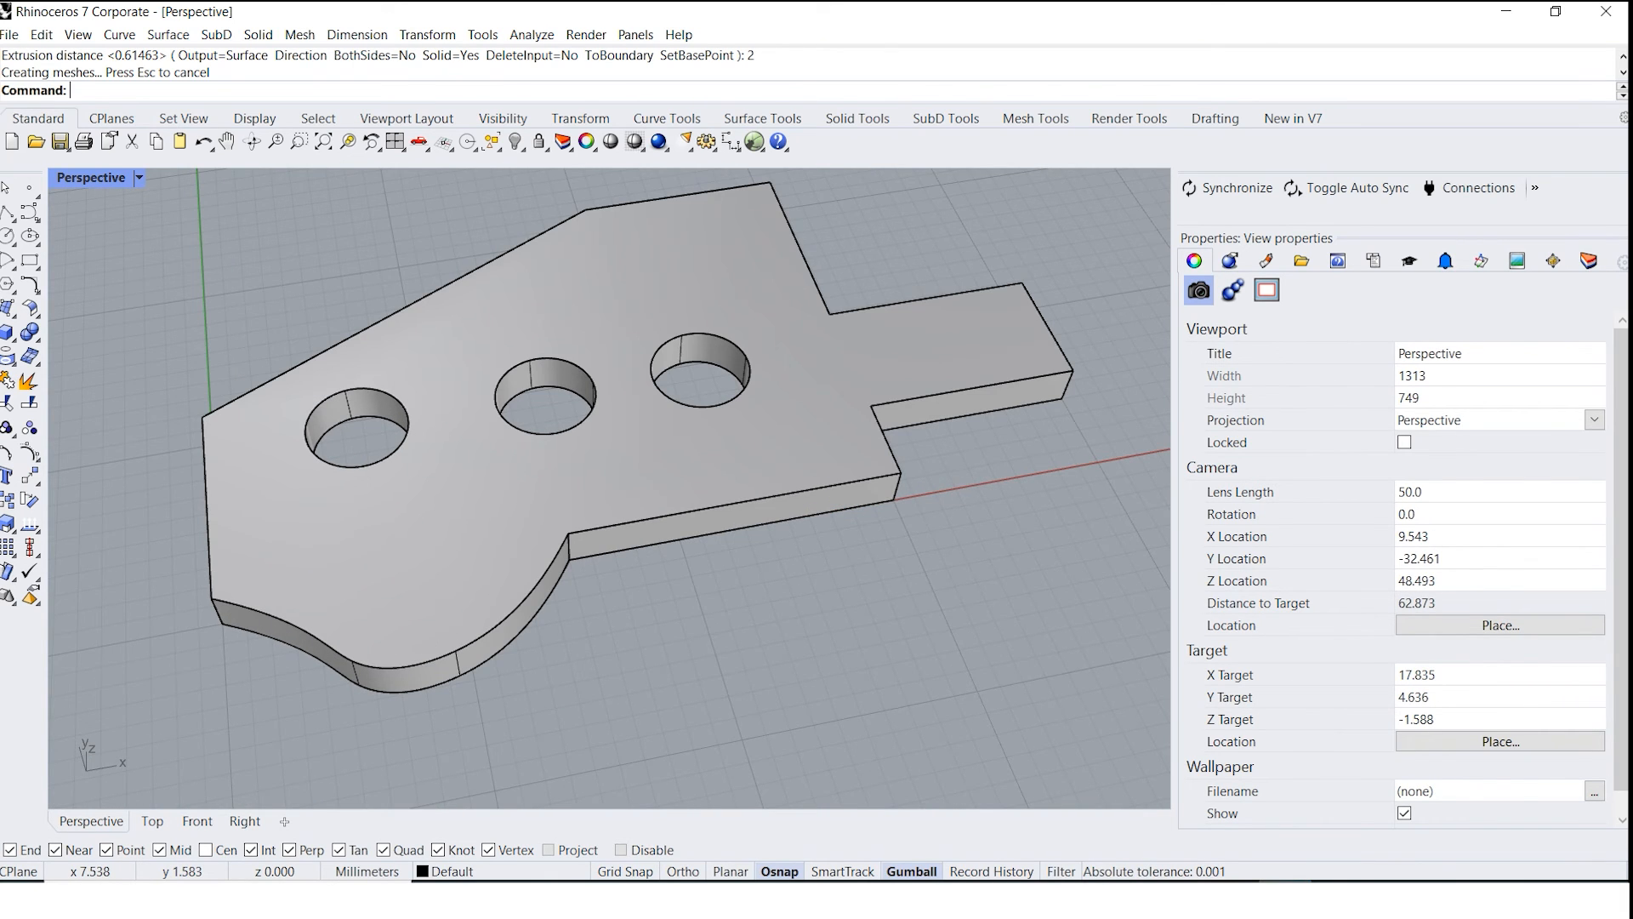
{"action": "scroll", "coordinate": [455, 566], "scroll_direction": "down", "scroll_amount": 2}
{"action": "right_click_drag", "start_coordinate": [455, 567], "coordinate": [635, 528]}
{"action": "right_click_drag", "start_coordinate": [544, 583], "coordinate": [516, 502]}
{"action": "scroll", "coordinate": [566, 531], "scroll_direction": "down", "scroll_amount": 2}
{"action": "scroll", "coordinate": [565, 531], "scroll_direction": "up", "scroll_amount": 1}
{"action": "scroll", "coordinate": [497, 492], "scroll_direction": "up", "scroll_amount": 1}
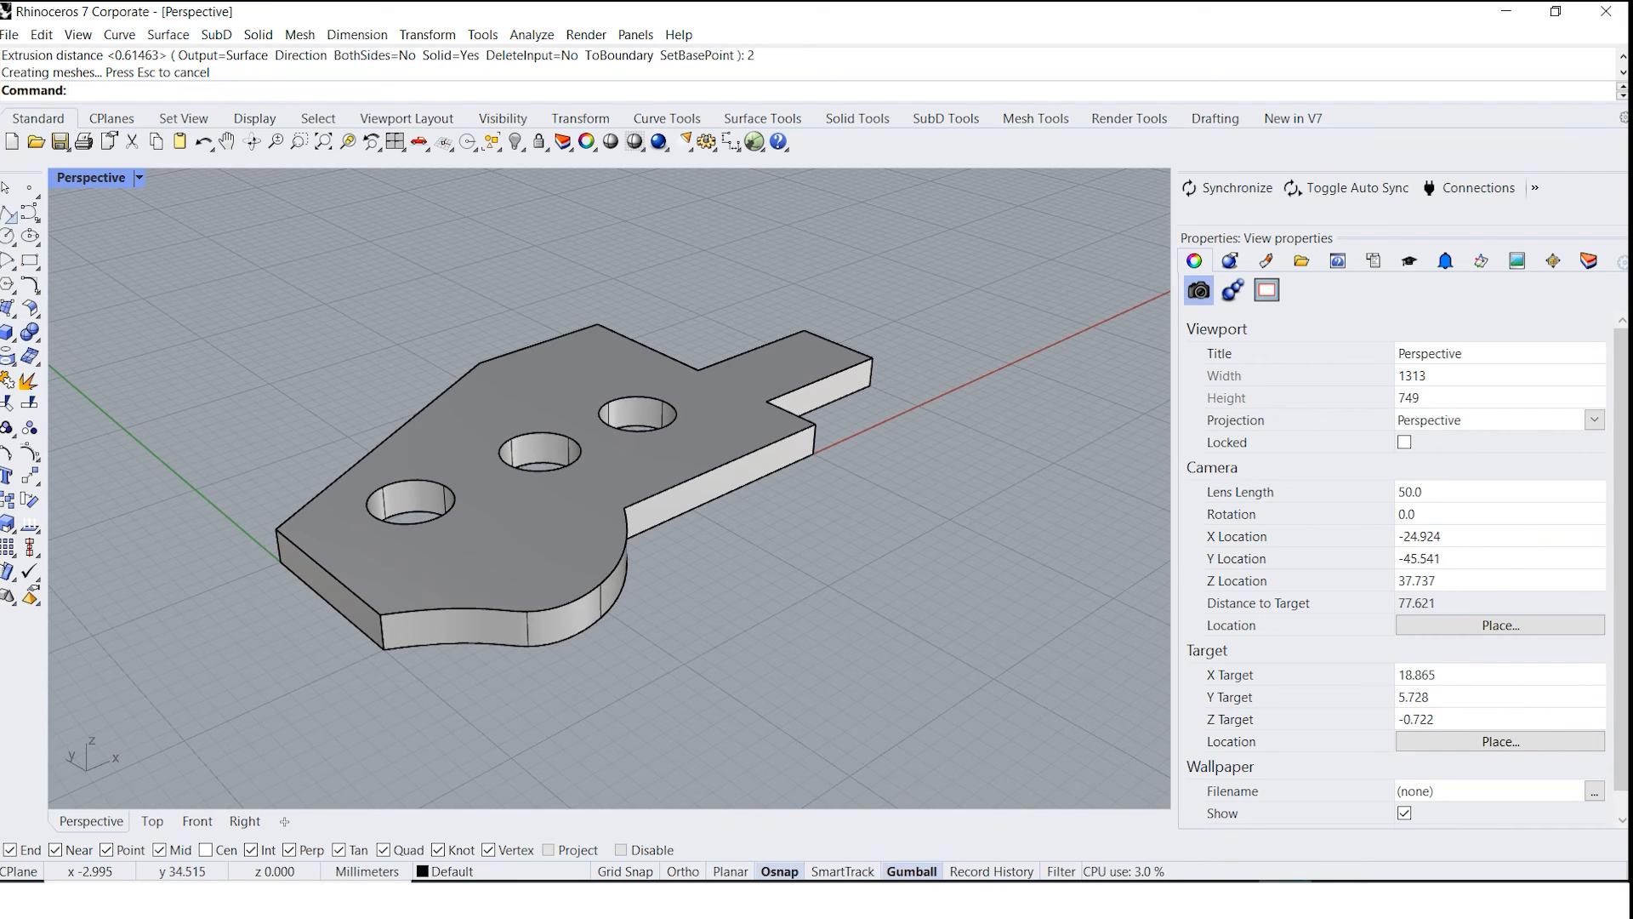
{"action": "left_click", "coordinate": [10, 214]}
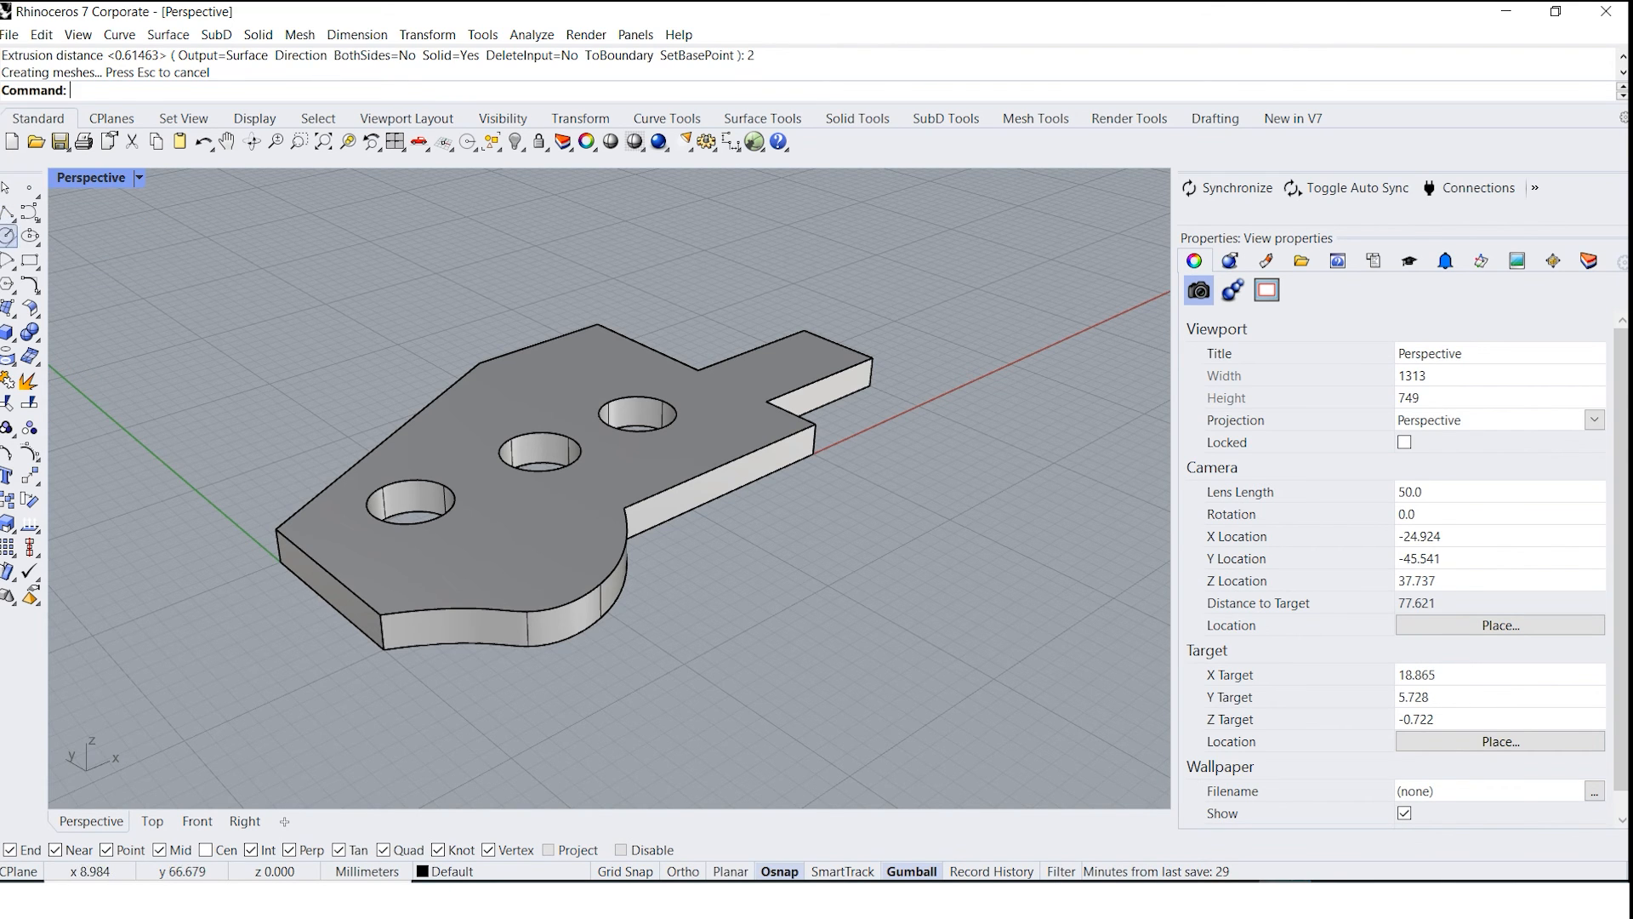
{"action": "left_click", "coordinate": [8, 235]}
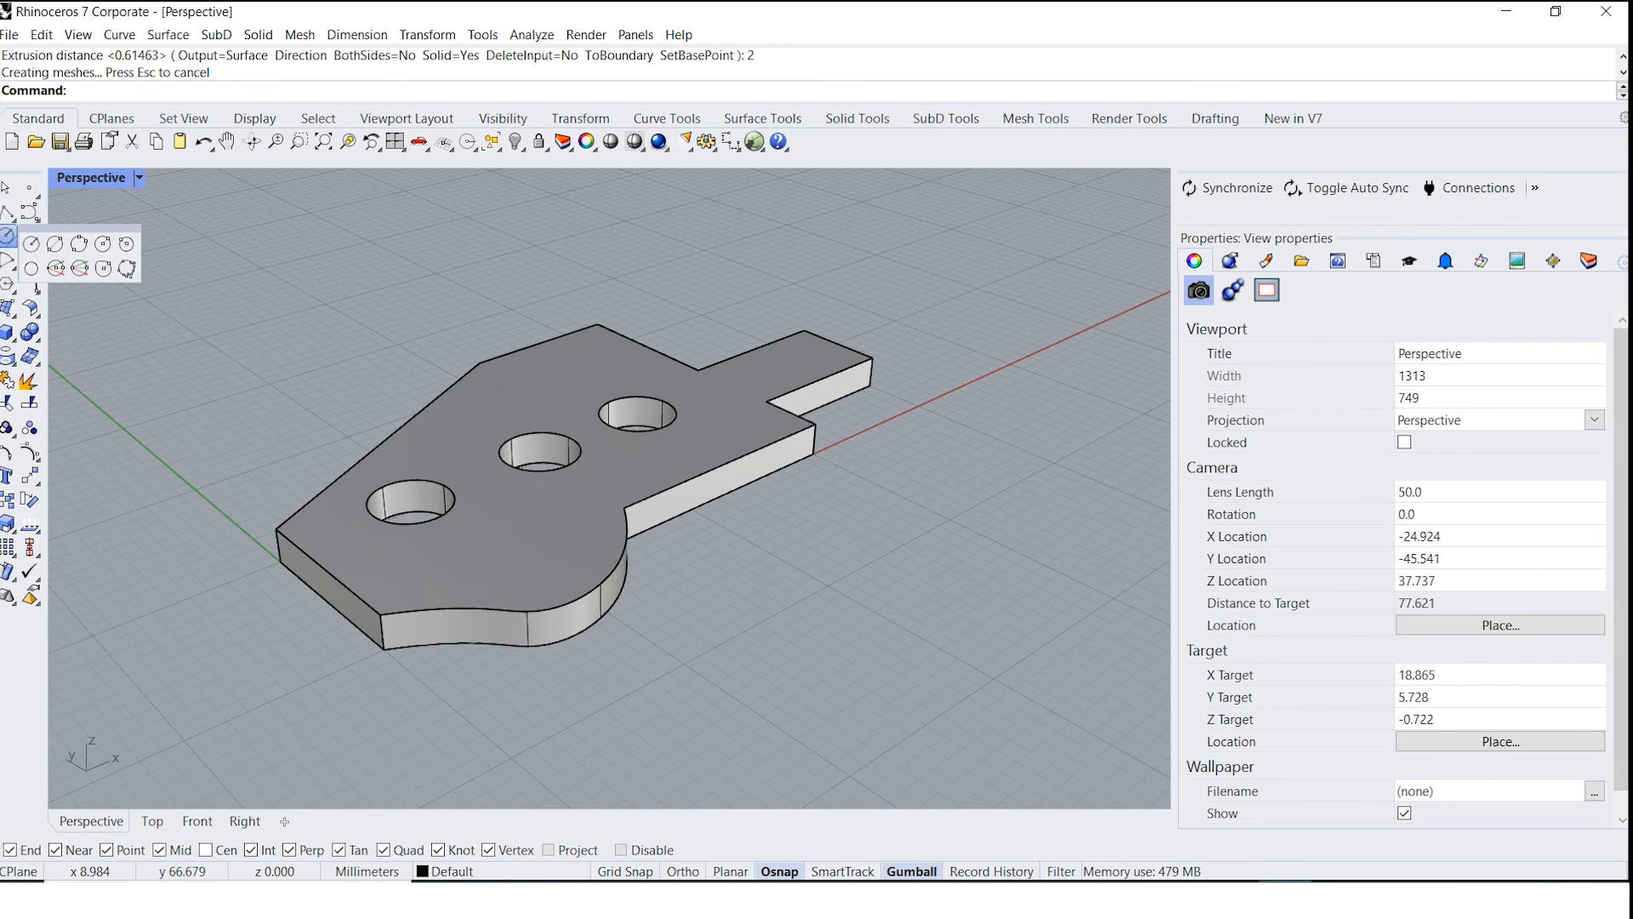
{"action": "left_click", "coordinate": [217, 34]}
{"action": "mouse_move", "coordinate": [167, 34]}
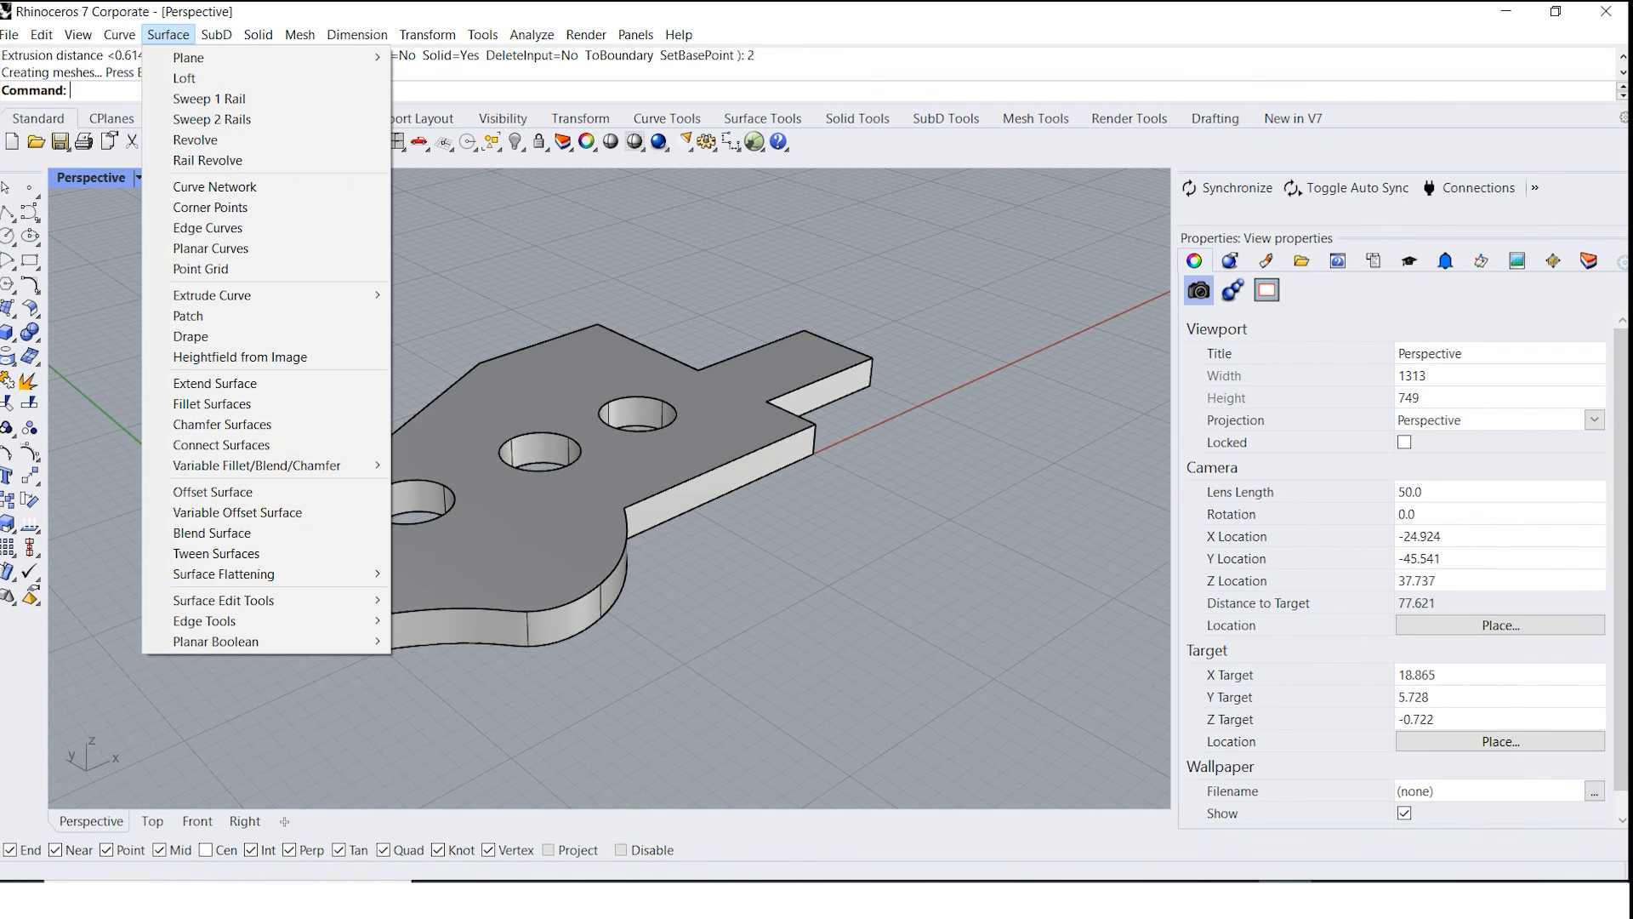
{"action": "left_click", "coordinate": [258, 35]}
{"action": "left_click", "coordinate": [257, 35]}
{"action": "mouse_move", "coordinate": [374, 363]}
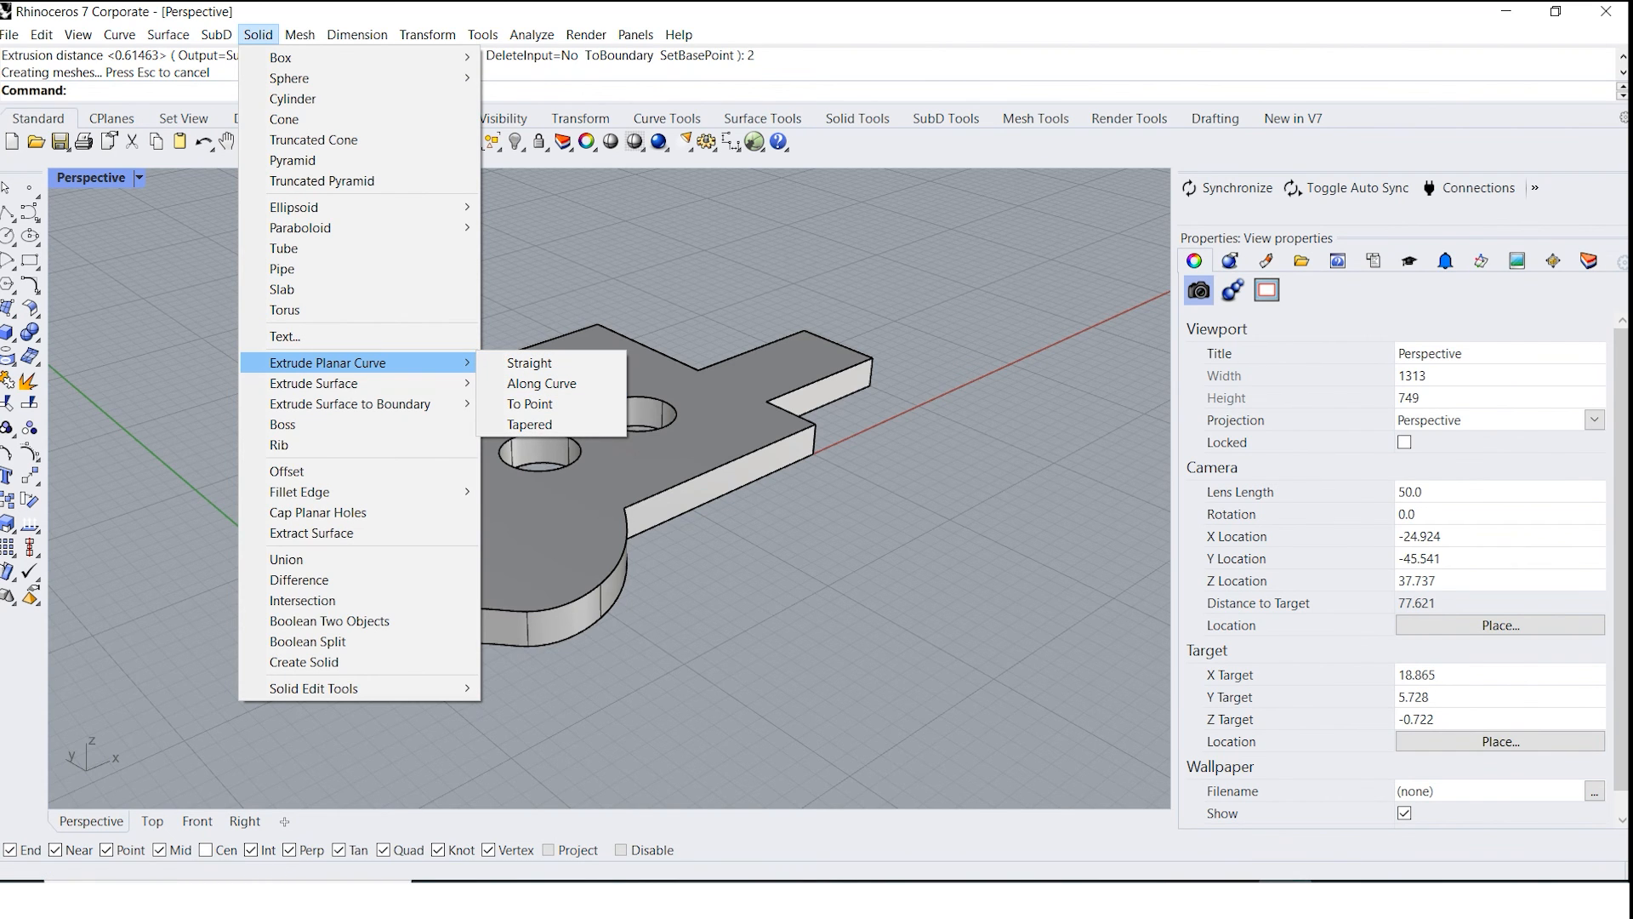
{"action": "left_click", "coordinate": [632, 381]}
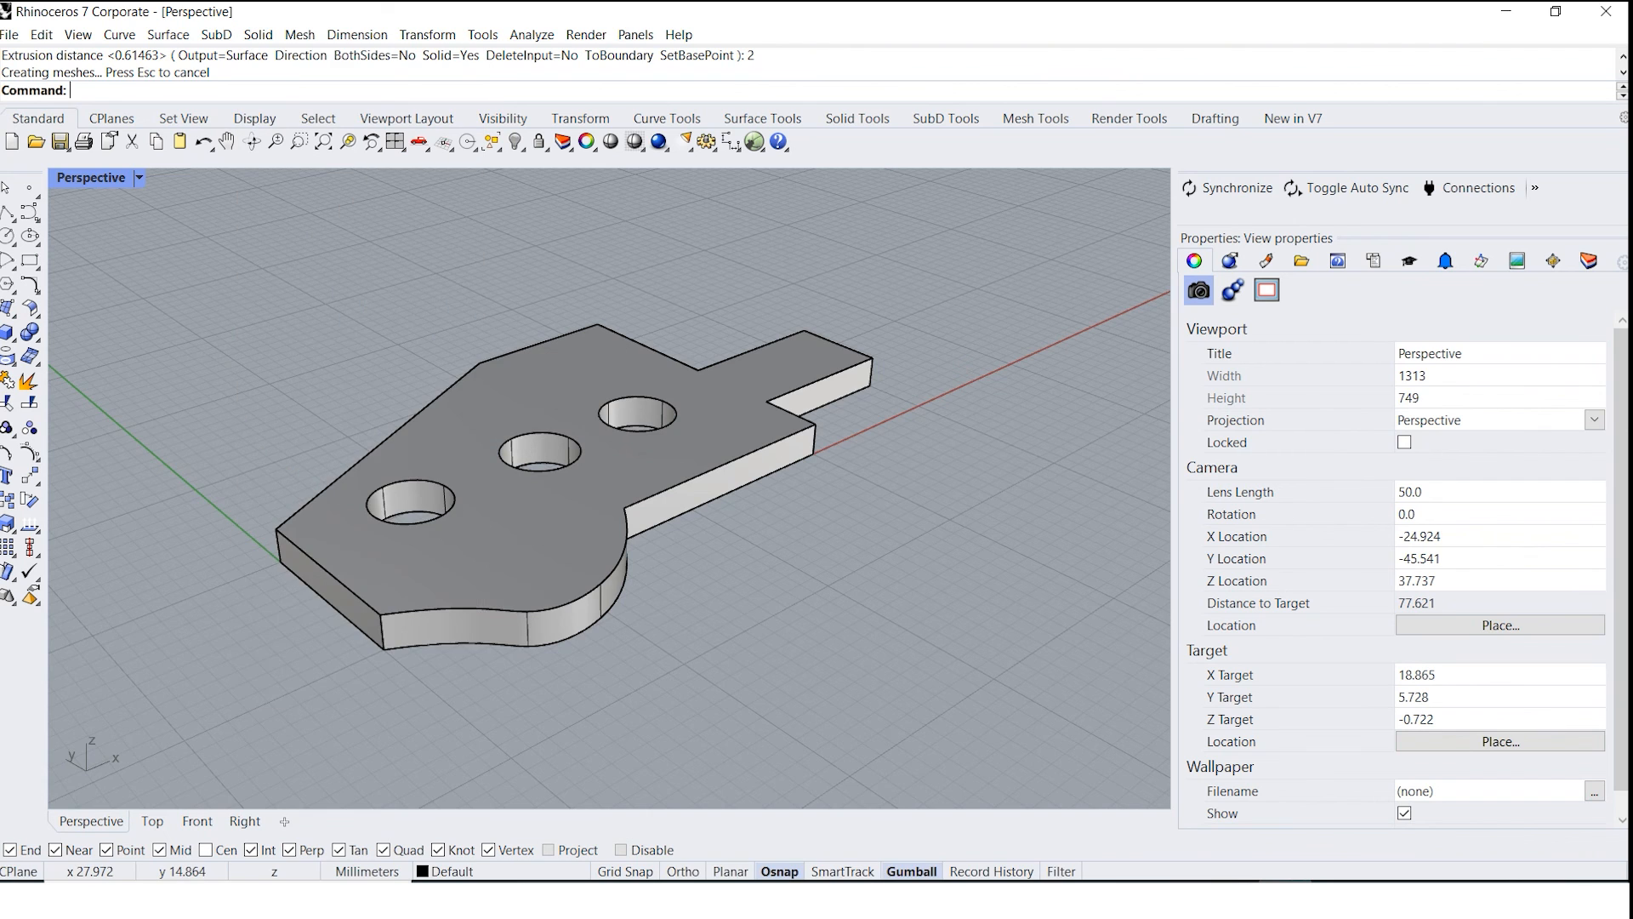
{"action": "scroll", "coordinate": [626, 383], "scroll_direction": "down", "scroll_amount": 2}
{"action": "scroll", "coordinate": [614, 391], "scroll_direction": "up", "scroll_amount": 2}
{"action": "scroll", "coordinate": [613, 391], "scroll_direction": "down", "scroll_amount": 4}
{"action": "right_click_drag", "start_coordinate": [613, 391], "coordinate": [619, 455]}
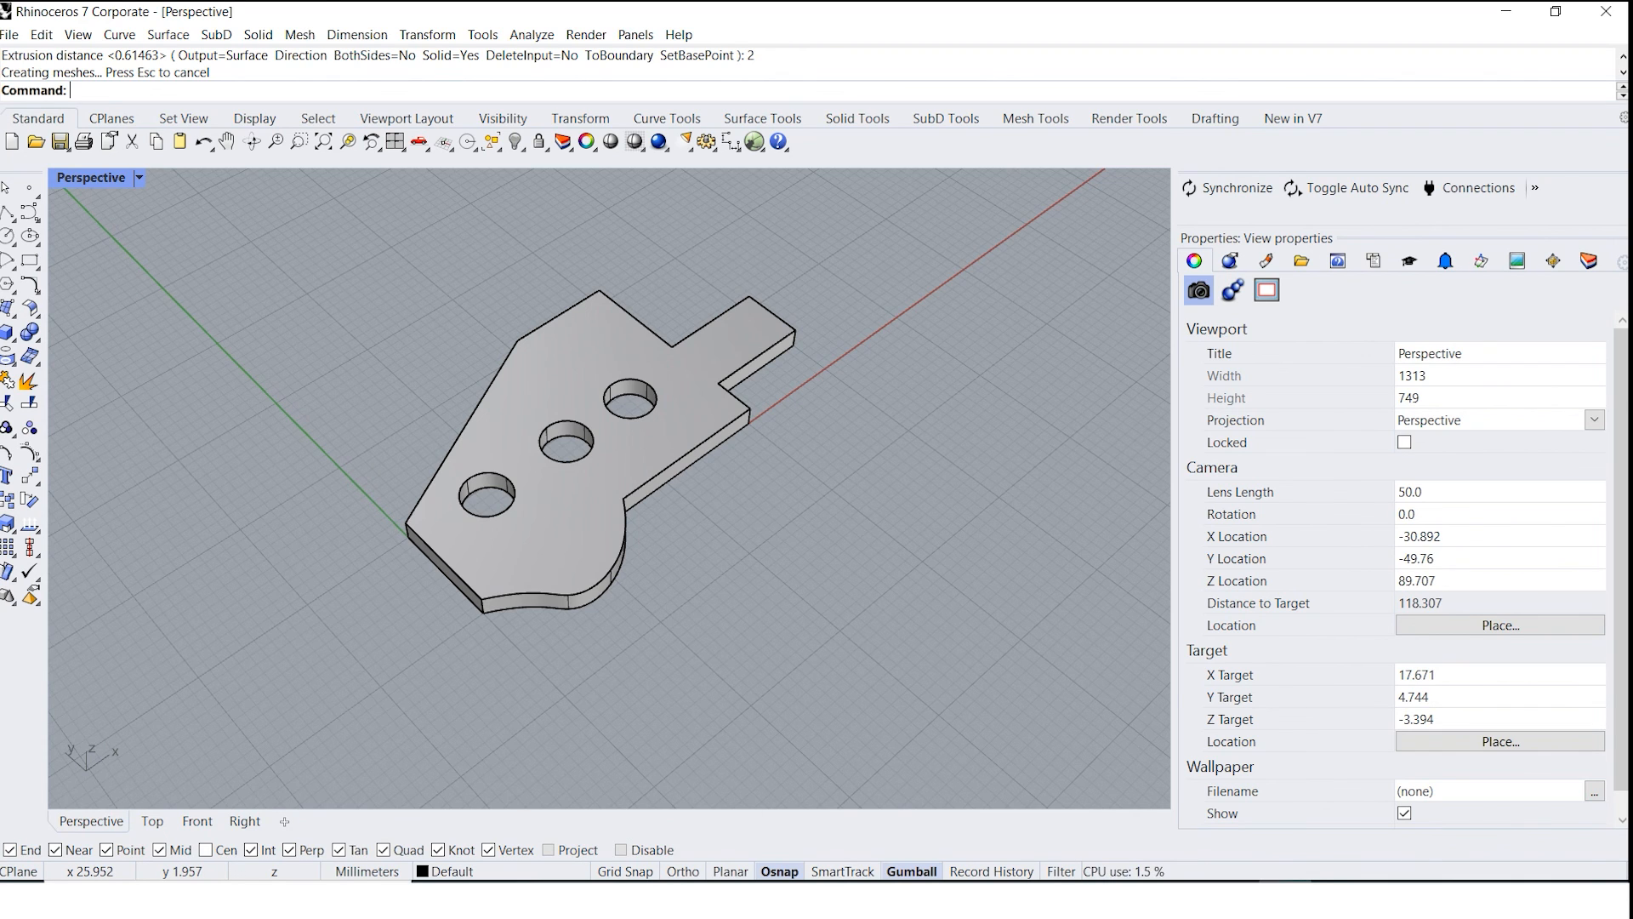
{"action": "scroll", "coordinate": [707, 453], "scroll_direction": "down", "scroll_amount": 2}
{"action": "scroll", "coordinate": [632, 470], "scroll_direction": "up", "scroll_amount": 2}
{"action": "scroll", "coordinate": [632, 470], "scroll_direction": "up", "scroll_amount": 4}
{"action": "scroll", "coordinate": [632, 469], "scroll_direction": "down", "scroll_amount": 4}
{"action": "right_click_drag", "start_coordinate": [651, 455], "coordinate": [675, 416]}
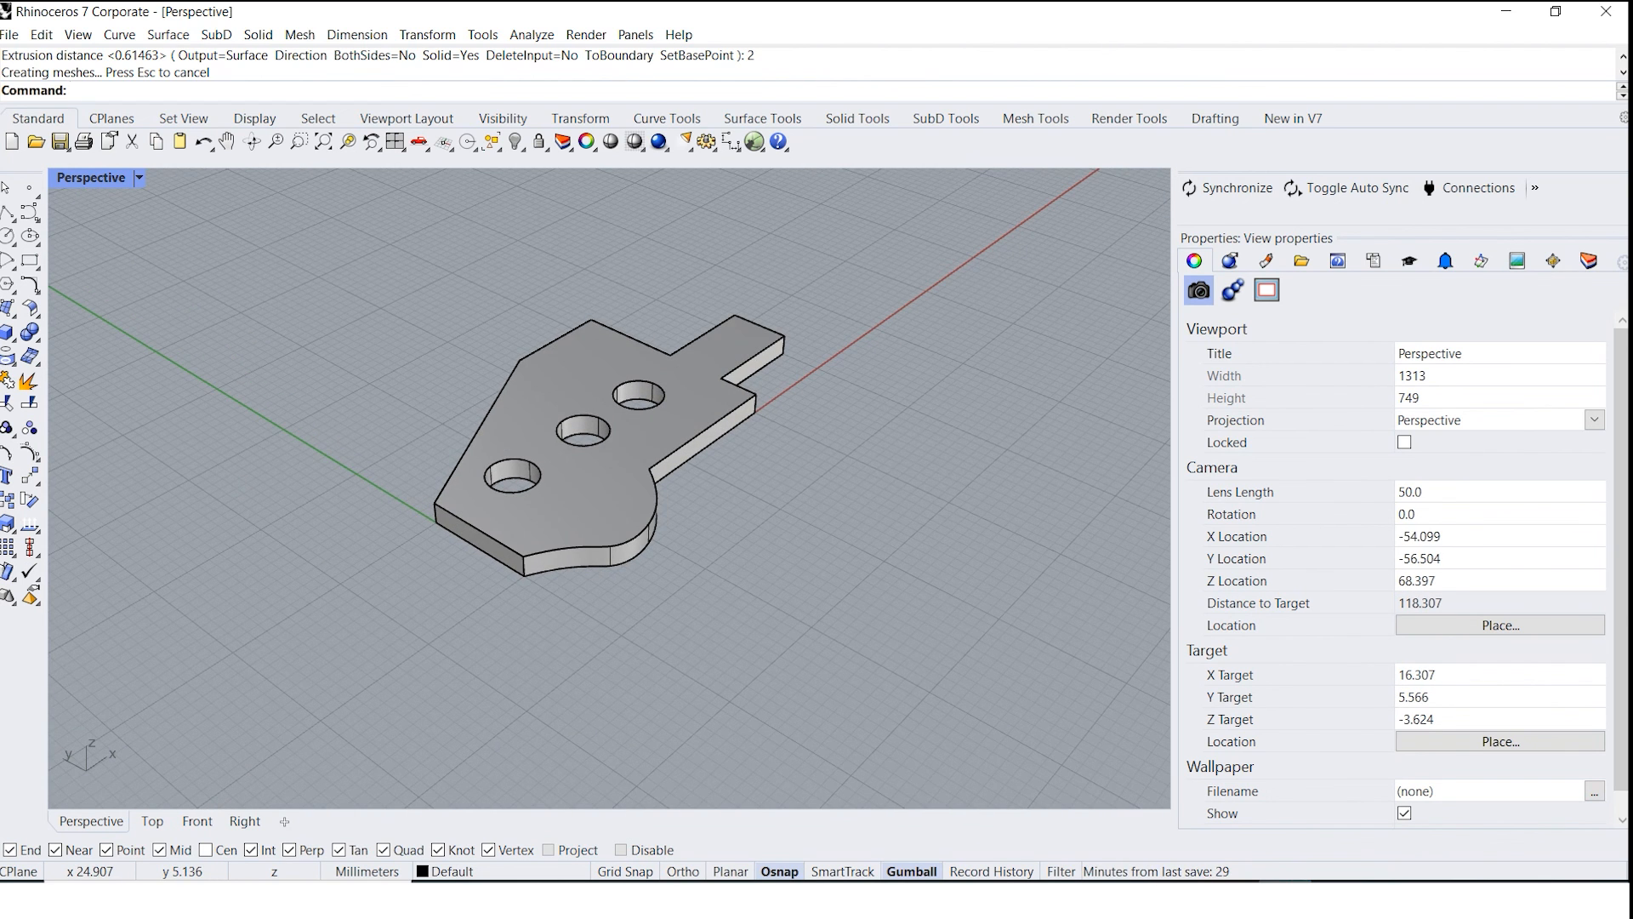